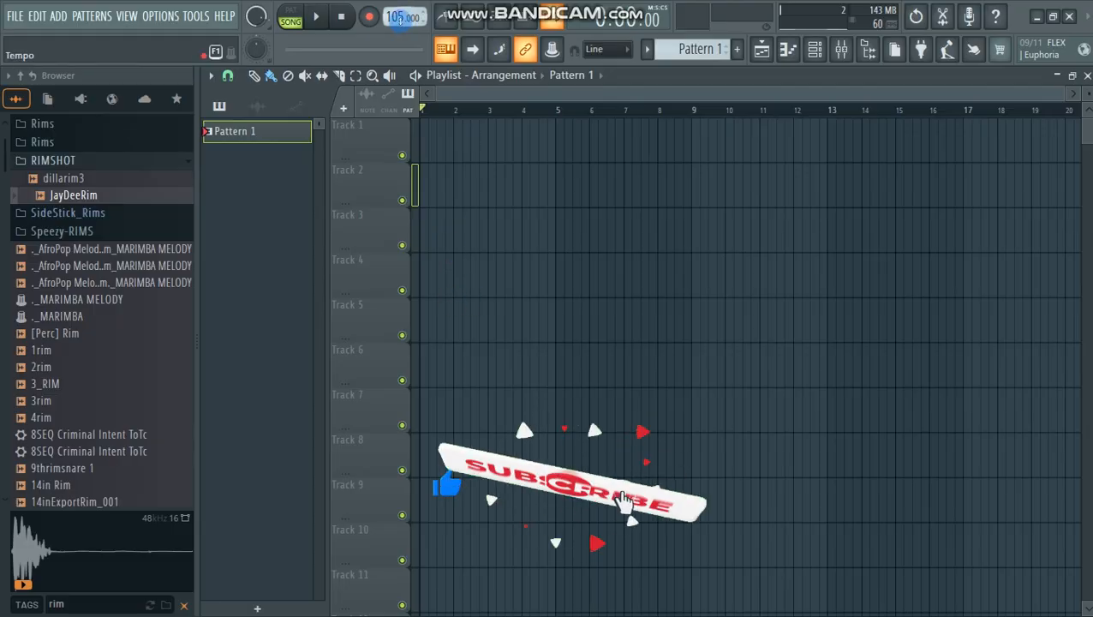
Step: Set the project tempo to 107 BPM and restretch all channels
right_click(402, 16)
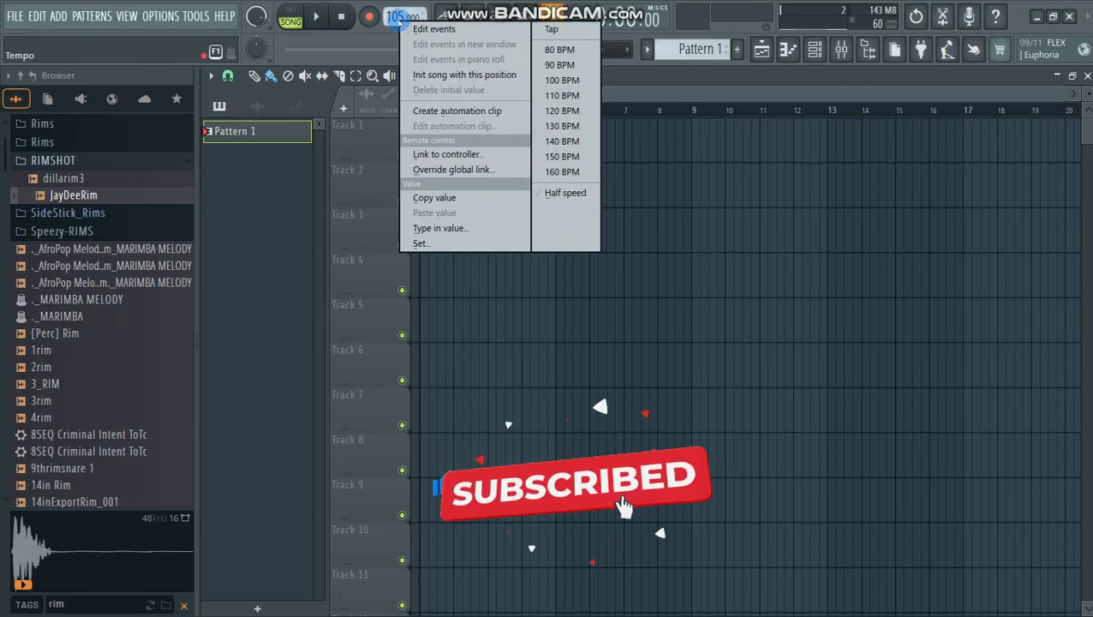
click(562, 96)
click(568, 359)
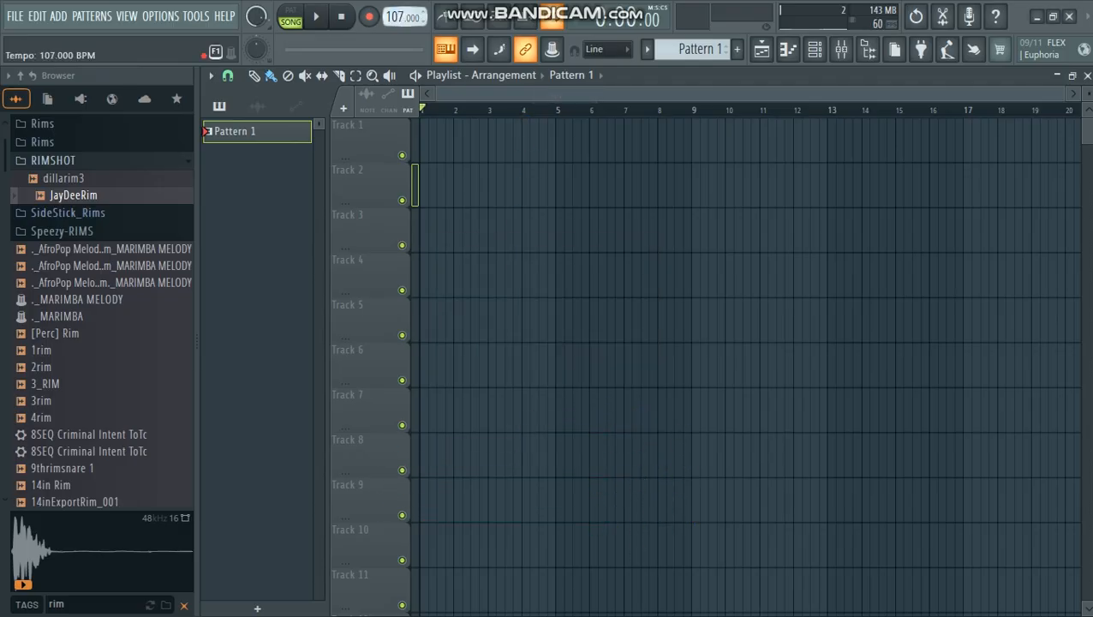
click(565, 360)
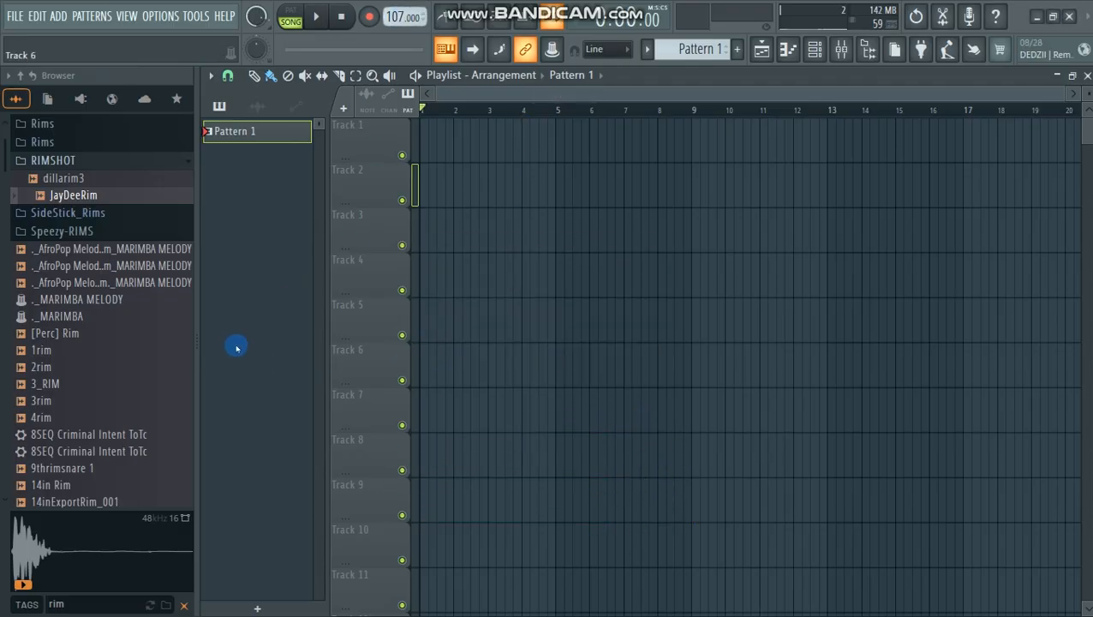
Step: Search the browser for "ME" and place Ghosthack Melody F# 110 - Signal from the 10 Melodies folder at the start of Track 1
drag(198, 321, 17, 334)
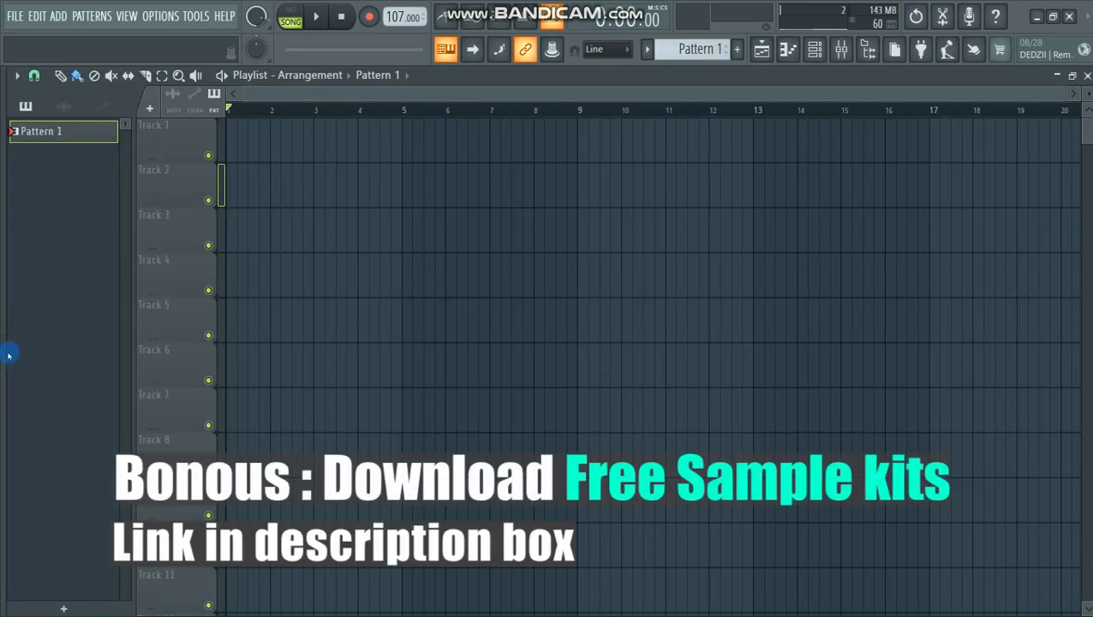
drag(4, 349, 118, 371)
click(77, 606)
text(ME)
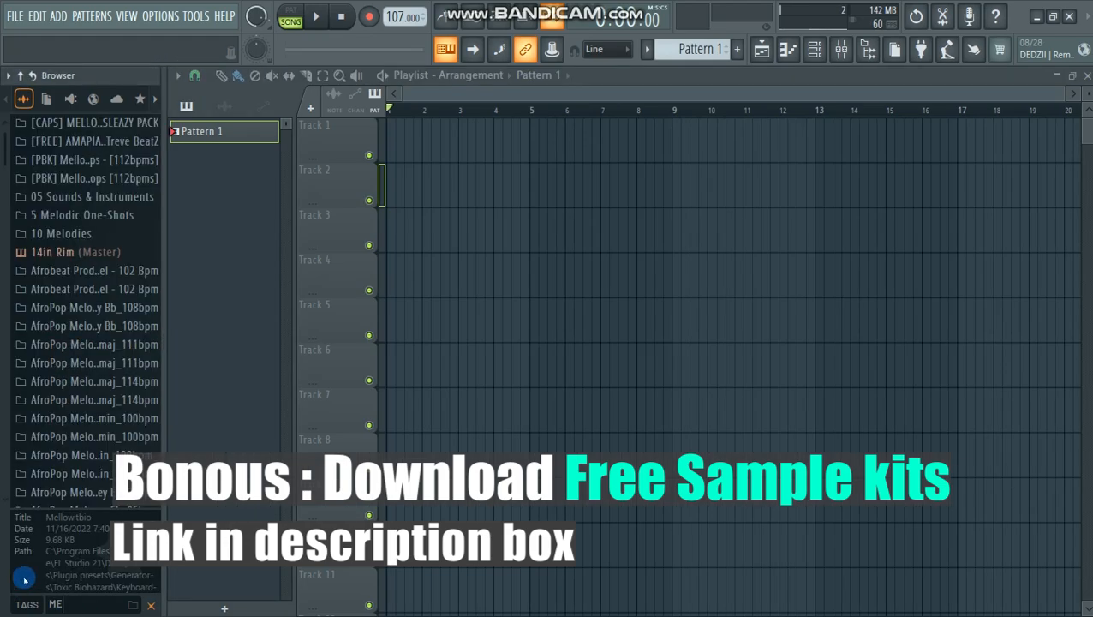
click(103, 233)
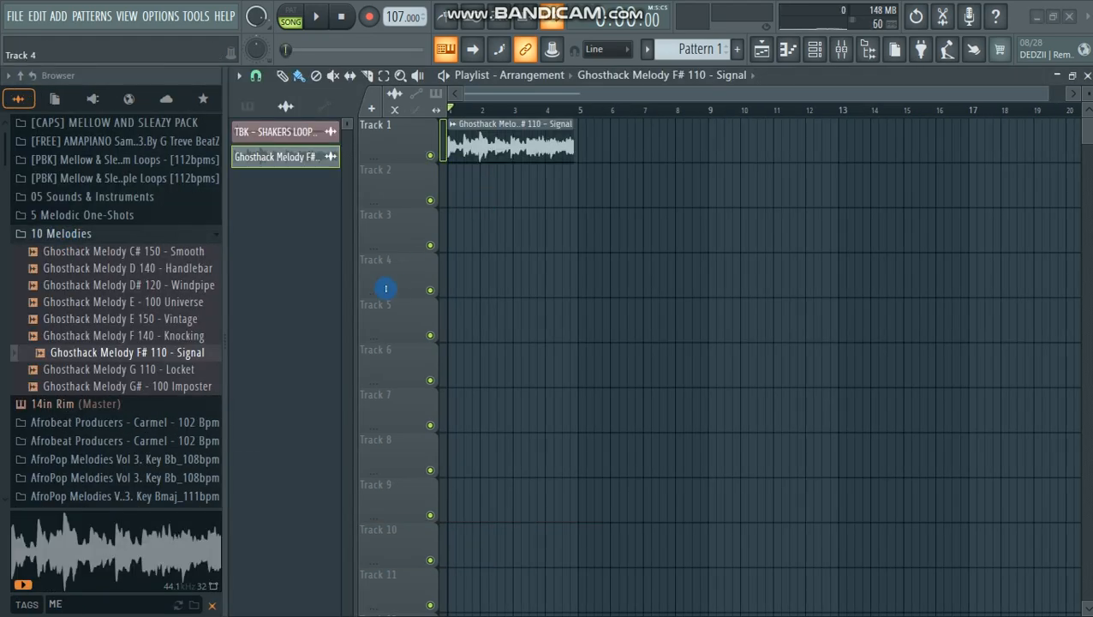
drag(146, 301, 36, 293)
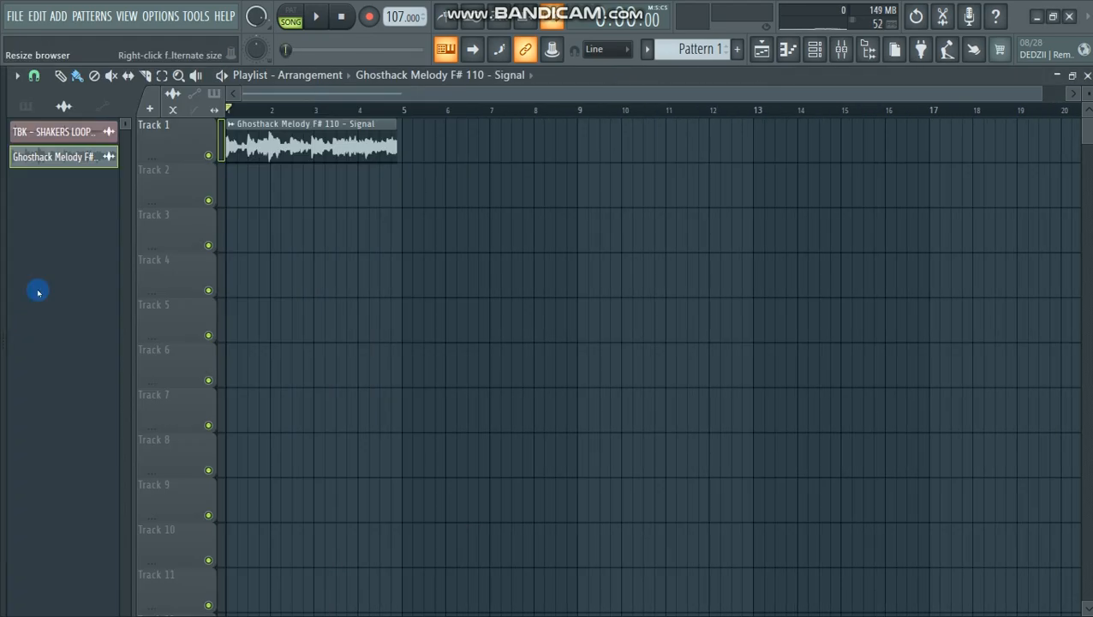
Step: Set the project tempo to 110 BPM and restretch all channels so the melody fits four bars
drag(1037, 97, 557, 112)
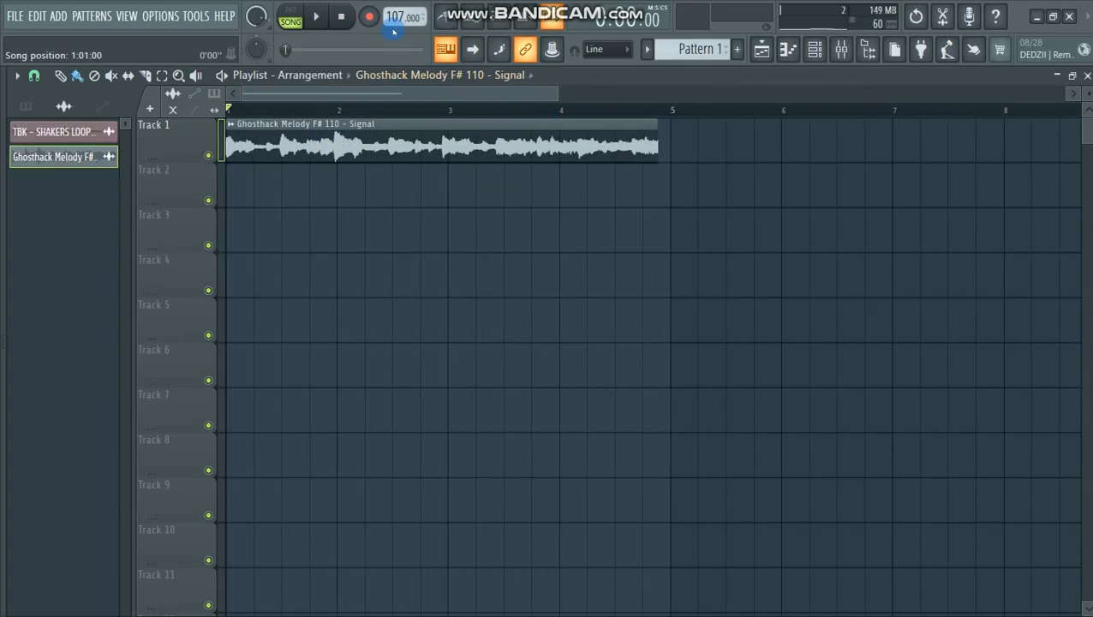
scroll(396, 19, up, 1)
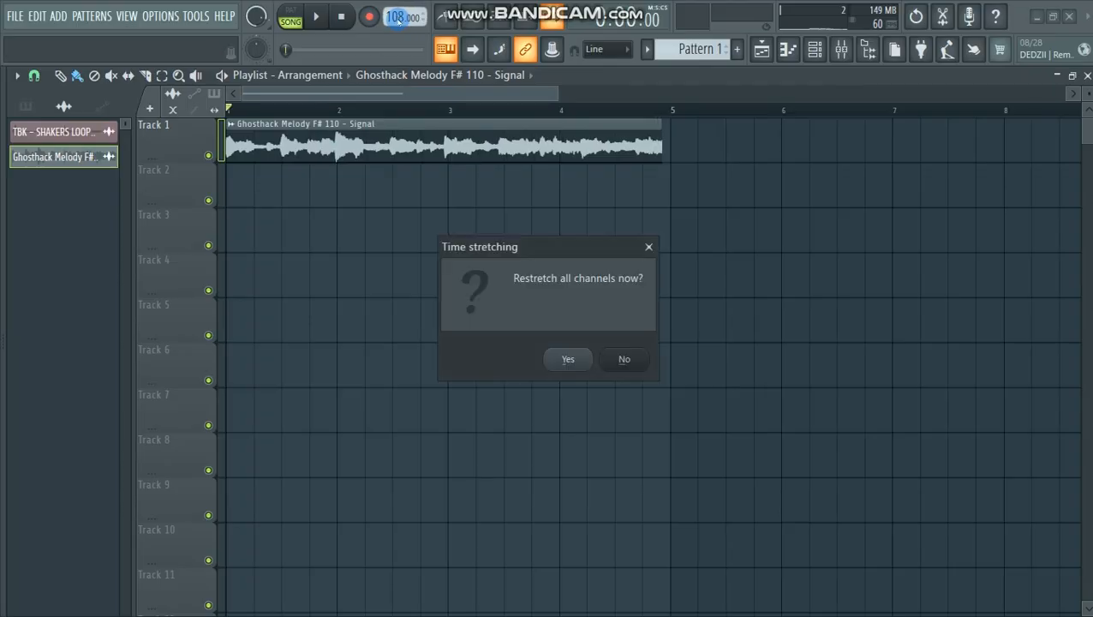
click(569, 358)
right_click(395, 18)
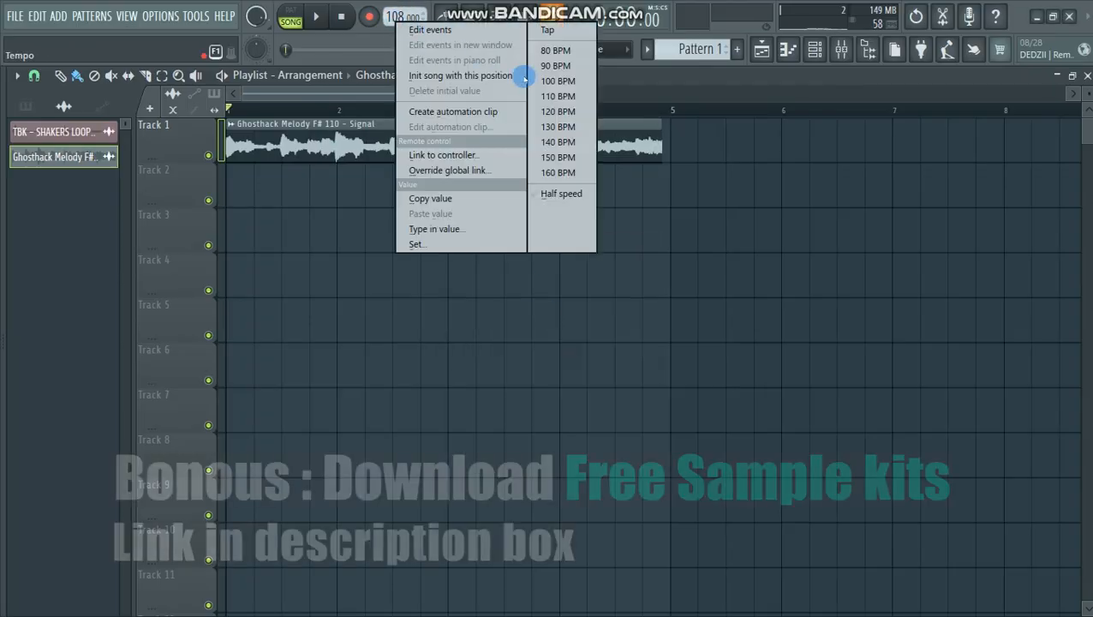
click(540, 129)
click(570, 358)
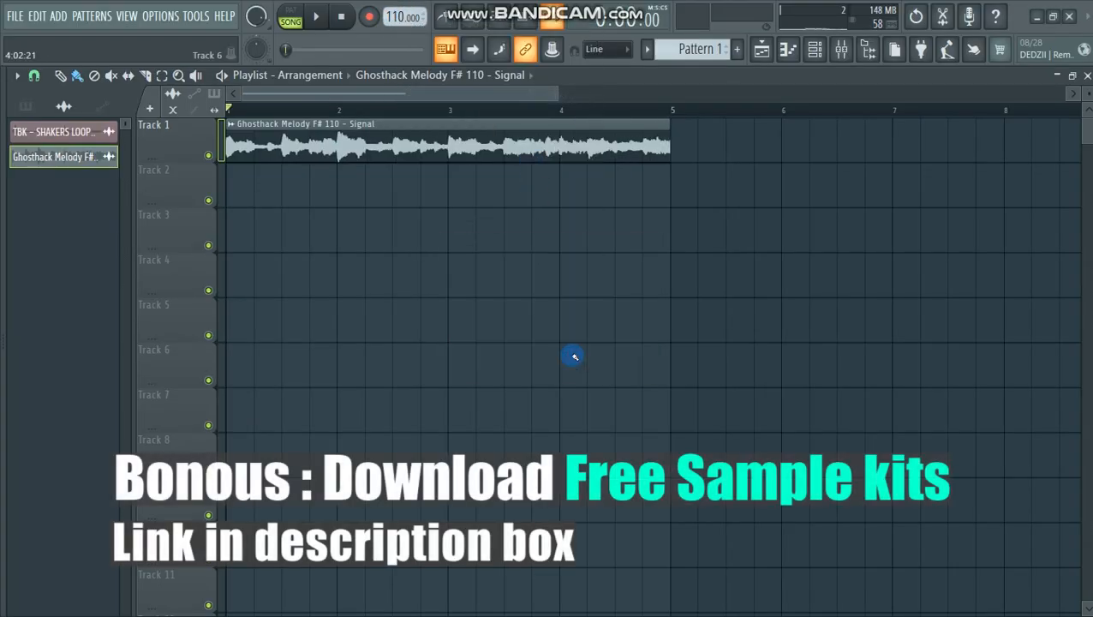
Step: Delete the TBK - SHAKERS LOOP audio clip from the project
right_click(80, 135)
click(121, 317)
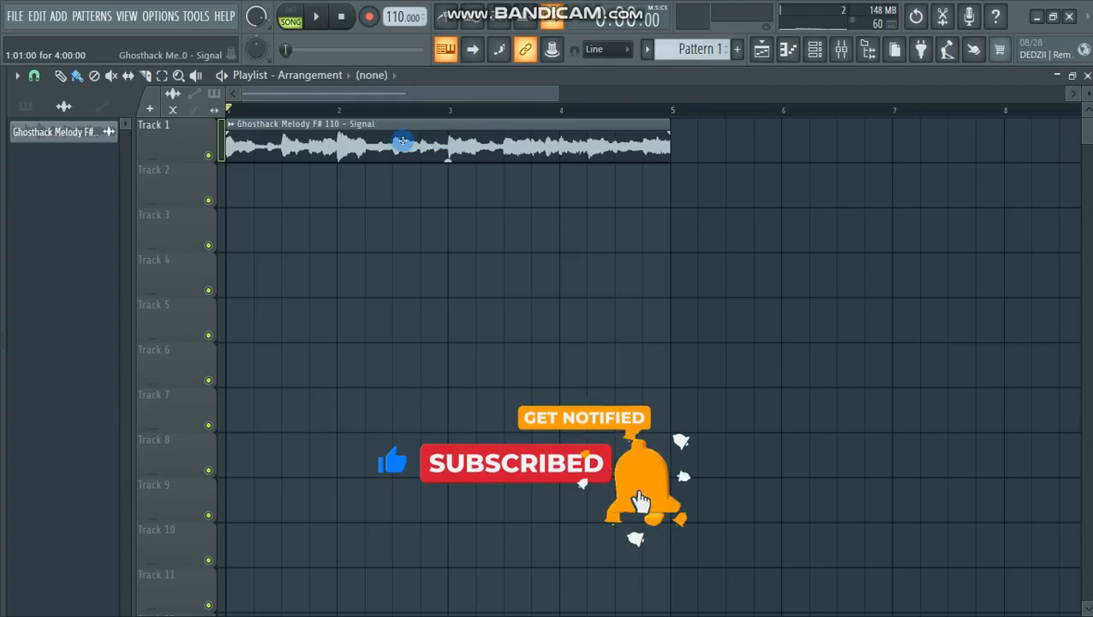
Step: Check the melody clip's channel settings and listen to the melody on Track 1
double_click(402, 141)
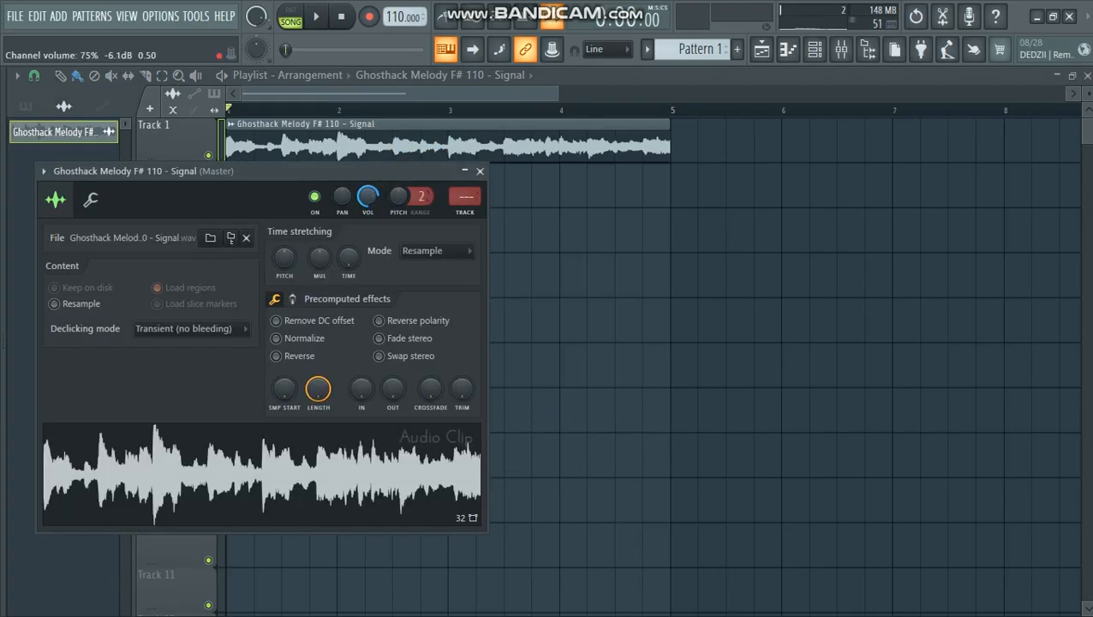
click(480, 171)
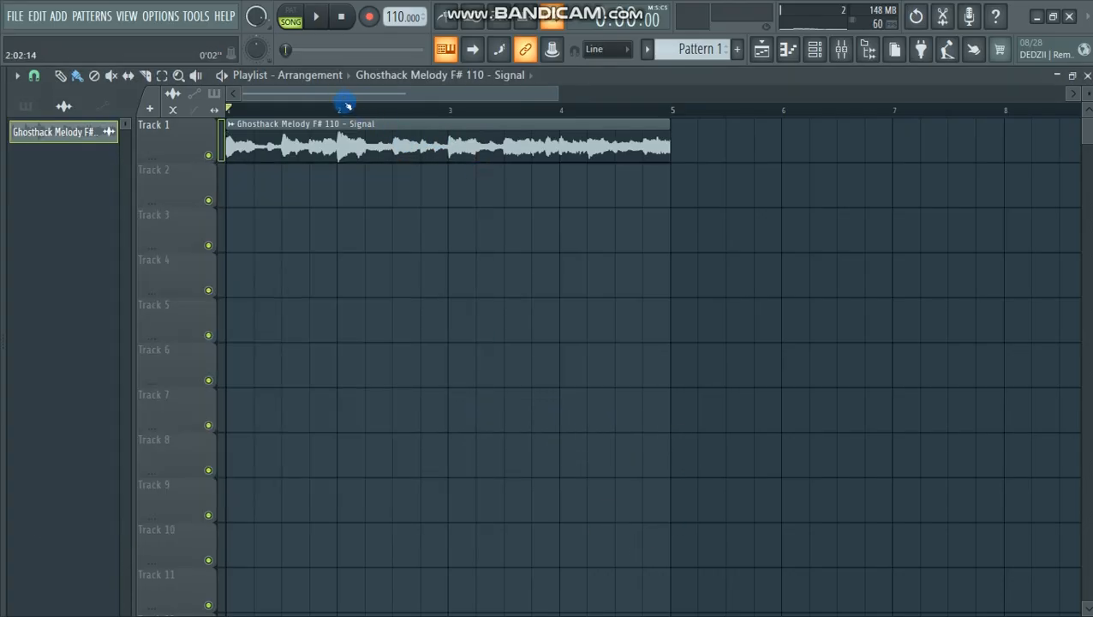
key(space)
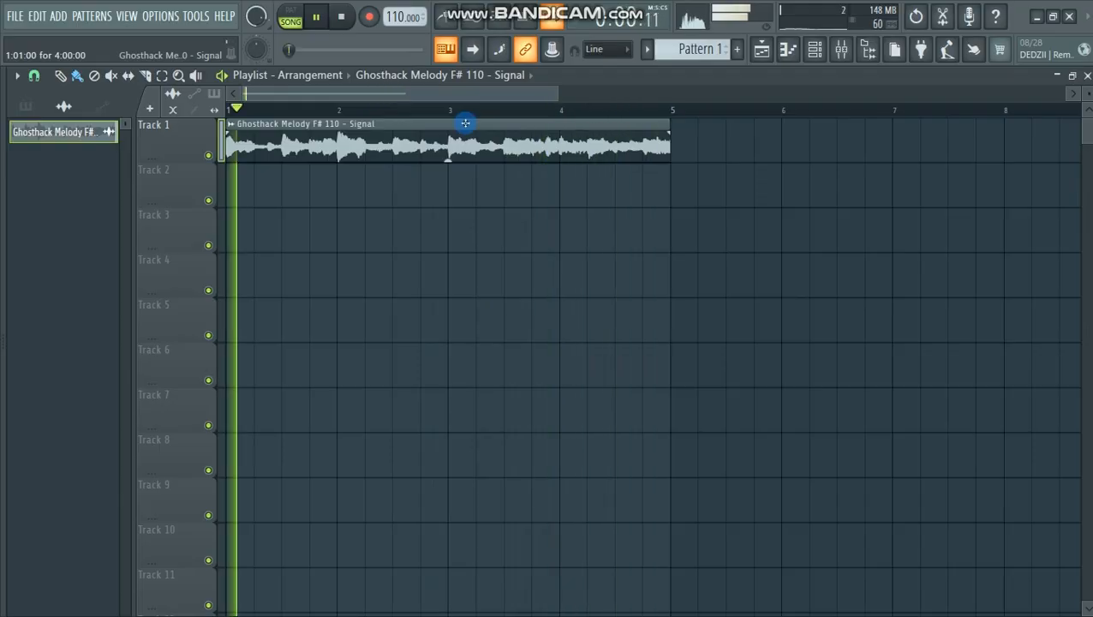
key(space)
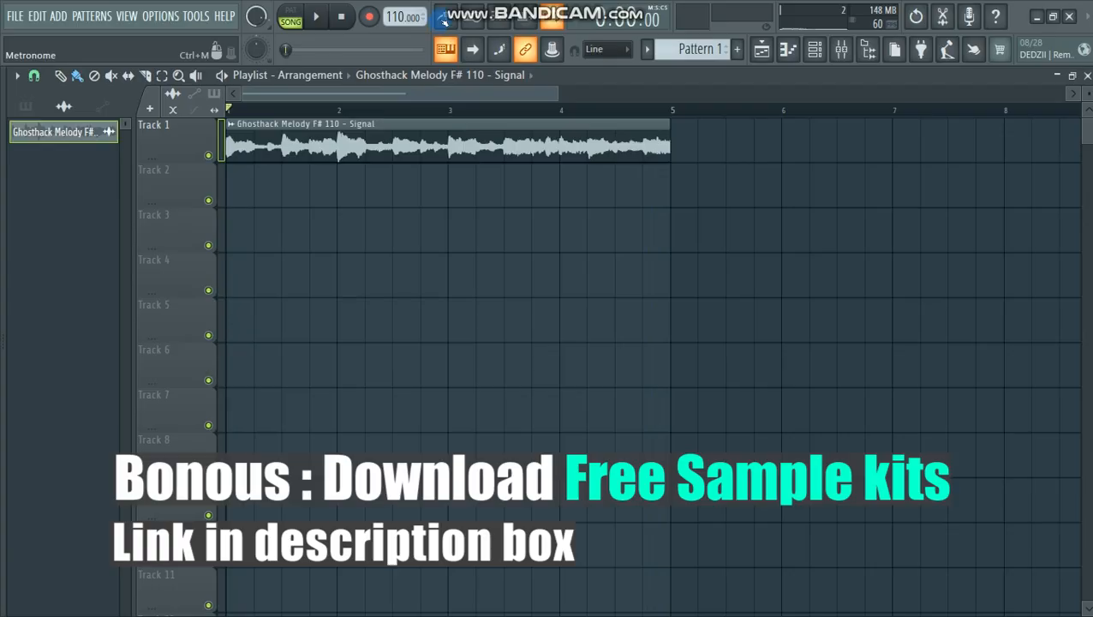
Step: Play the melody with the metronome enabled and set the metronome sound to Tick
key(space)
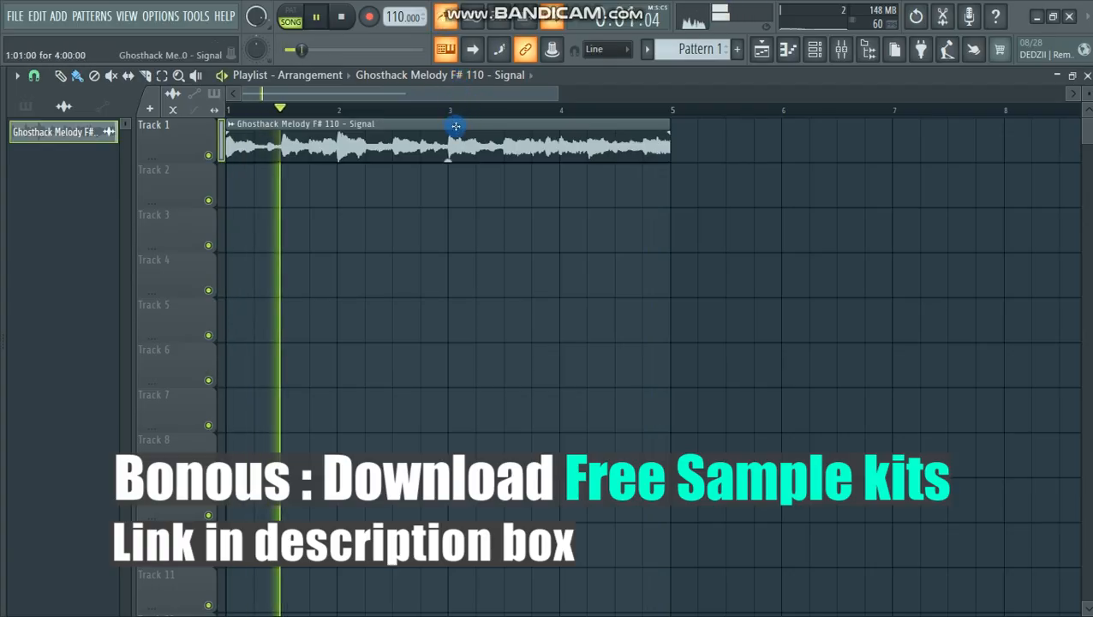
right_click(448, 19)
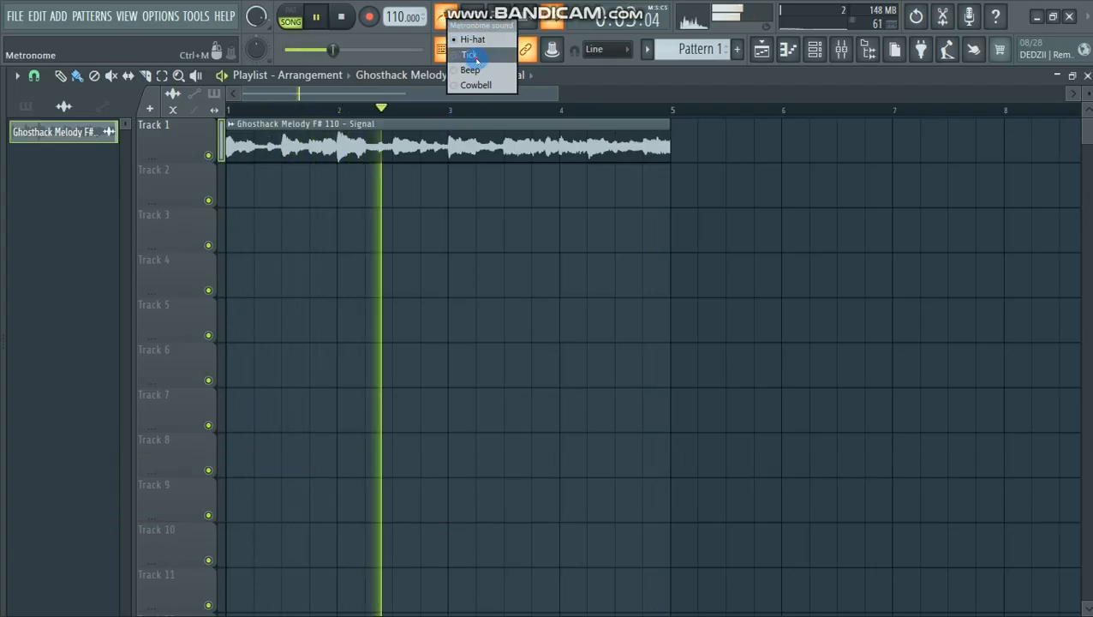
click(470, 56)
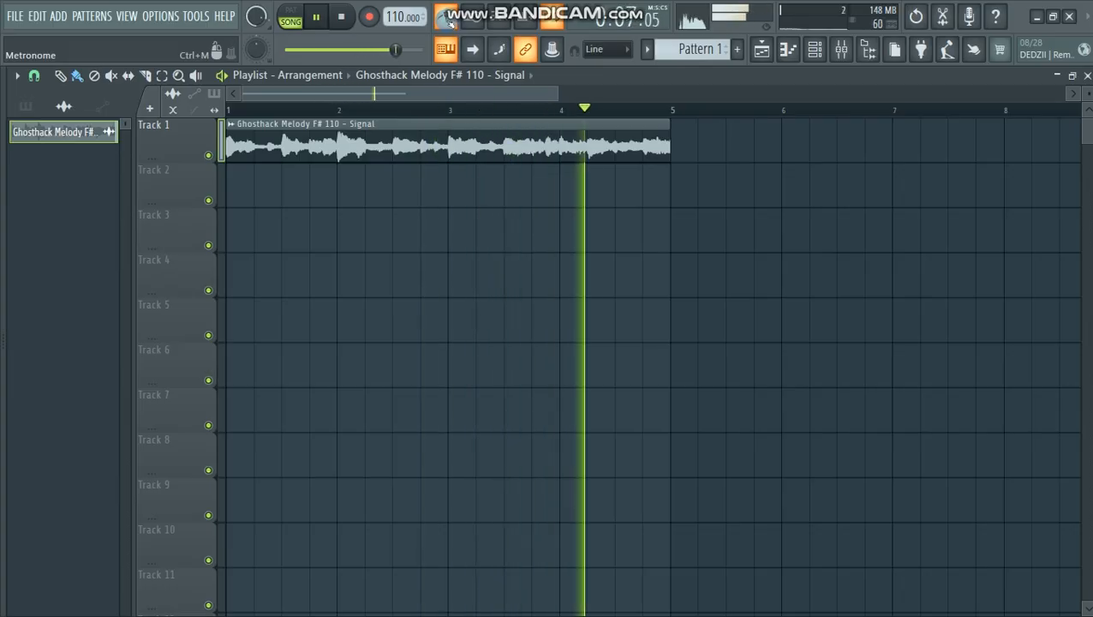
key(space)
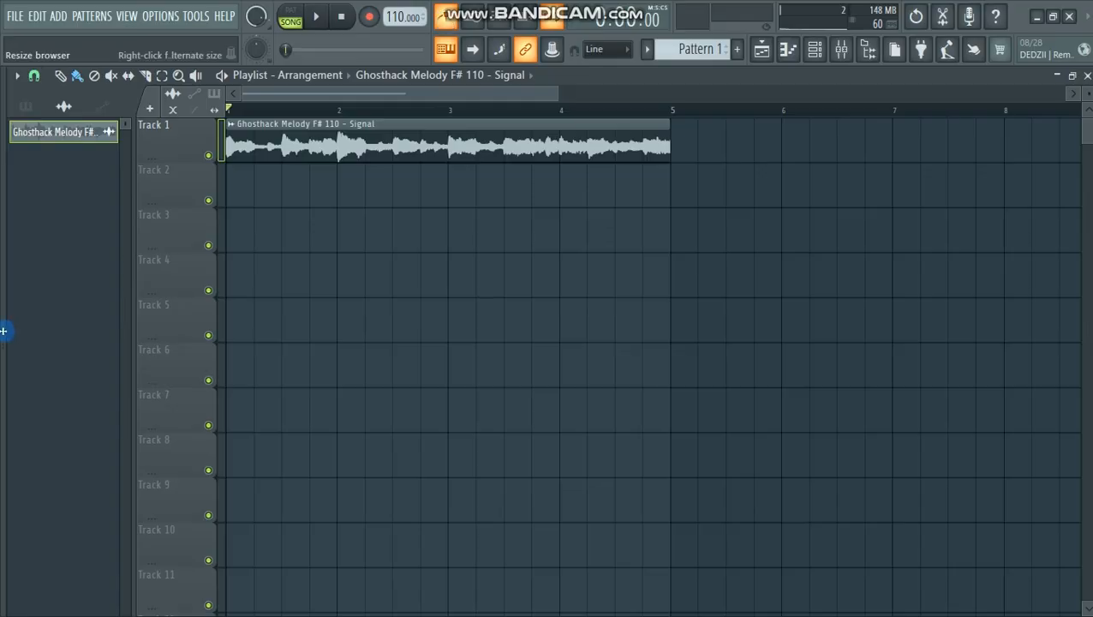
Step: Open the 5 Percussions folder in the Ghosthack freebie kit and audition the Ghosthack Perc 1 to 5 samples
drag(4, 331, 143, 336)
scroll(88, 418, up, 10)
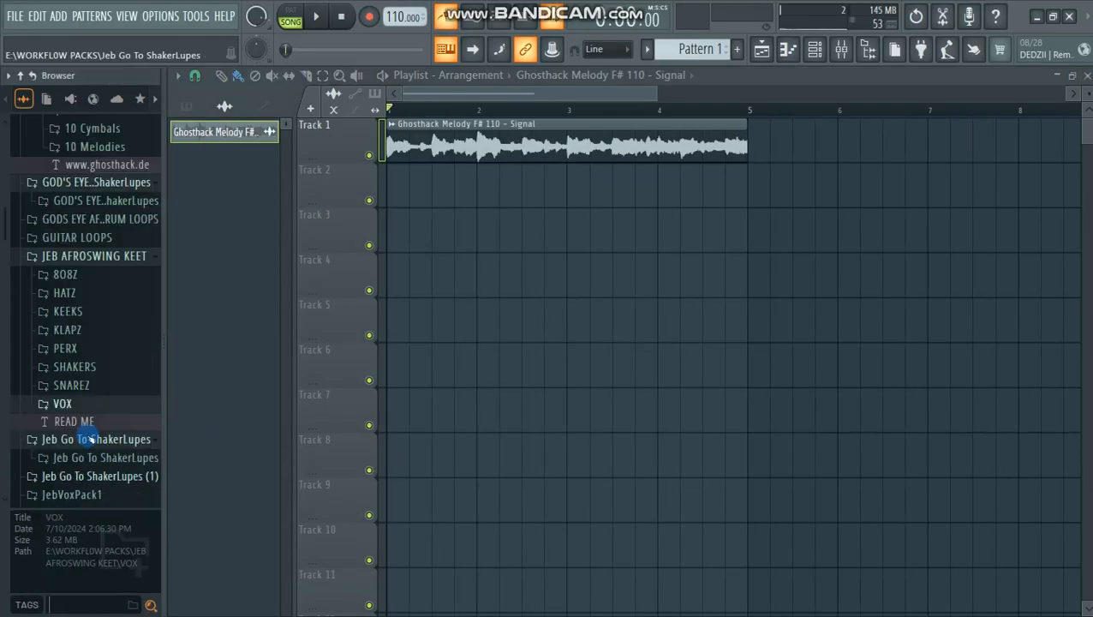
scroll(90, 439, up, 5)
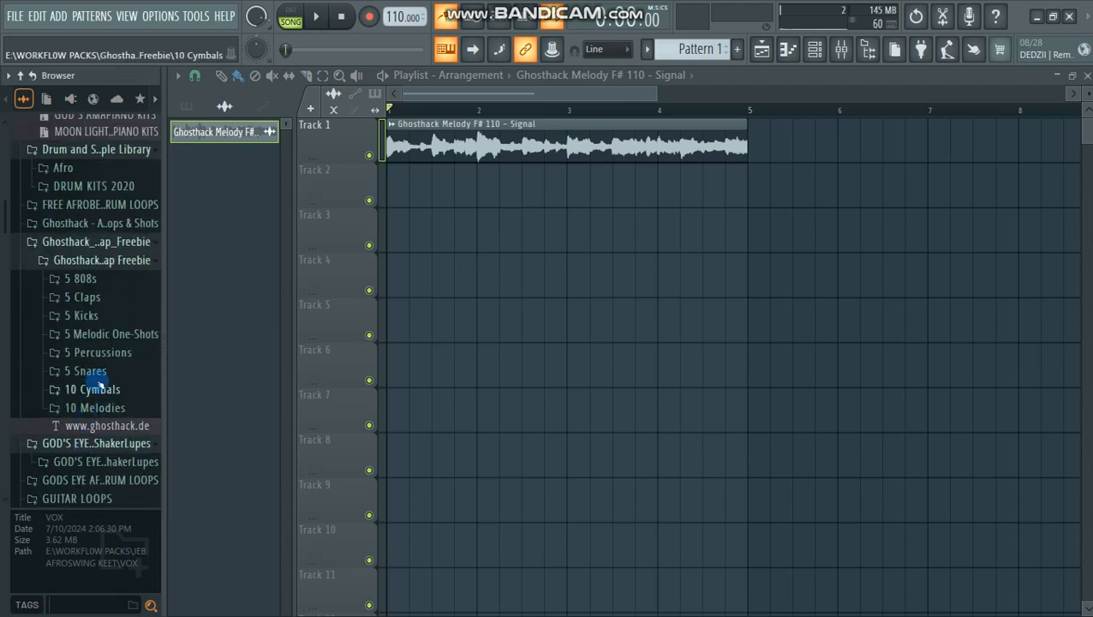
click(90, 352)
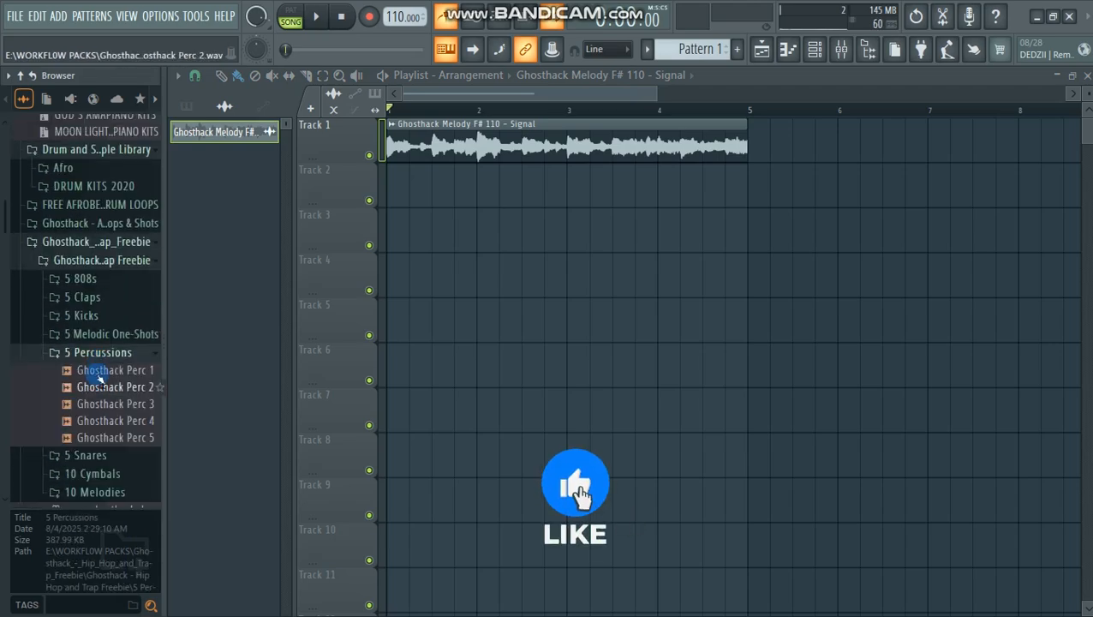
click(103, 370)
click(103, 387)
click(104, 404)
click(106, 420)
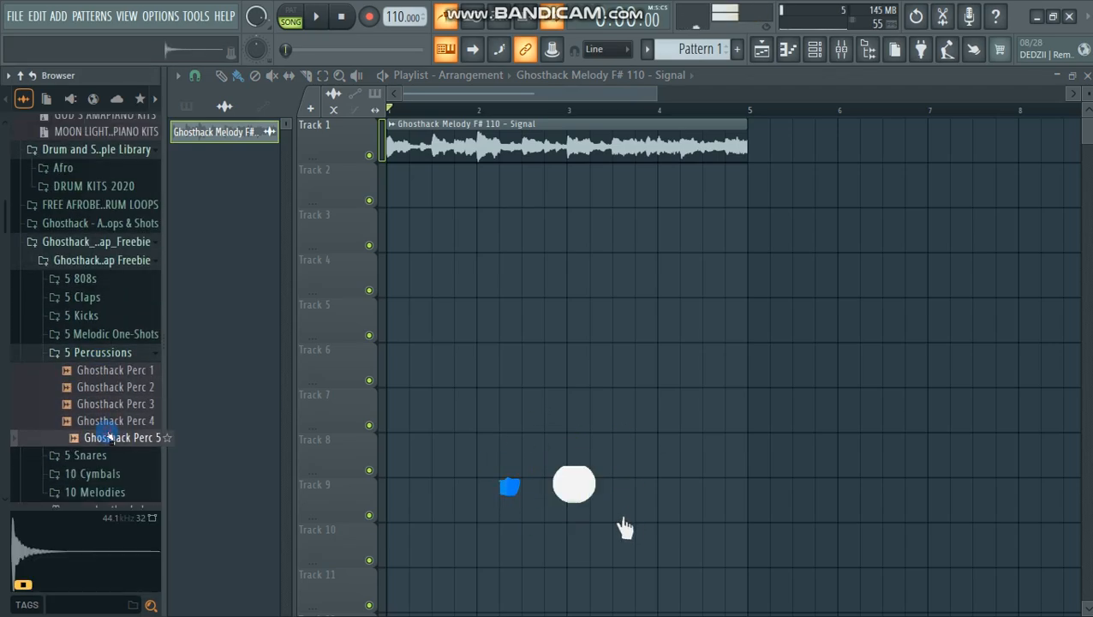
click(105, 403)
click(103, 387)
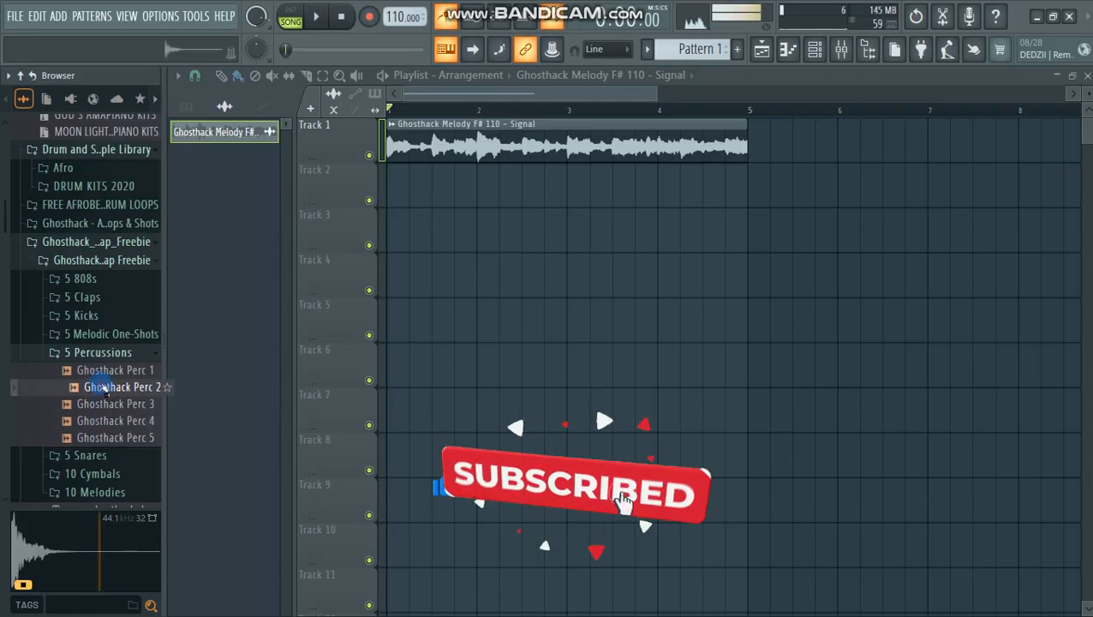
click(101, 371)
click(102, 375)
click(103, 388)
click(103, 376)
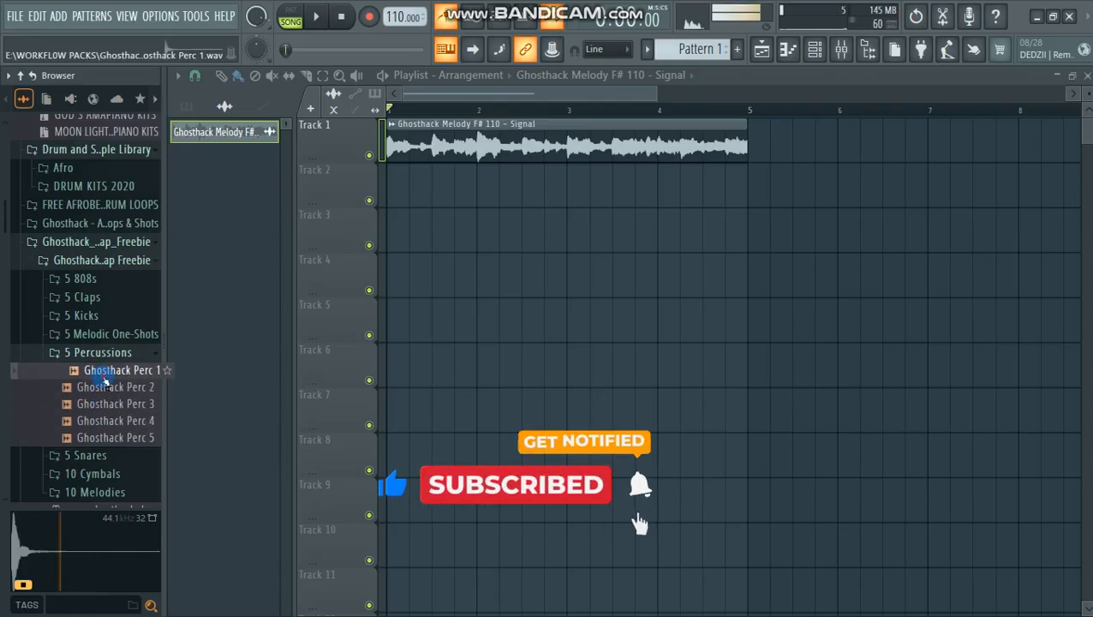
Step: Create Pattern 2 and place it at the start of Track 2 in the playlist
click(695, 50)
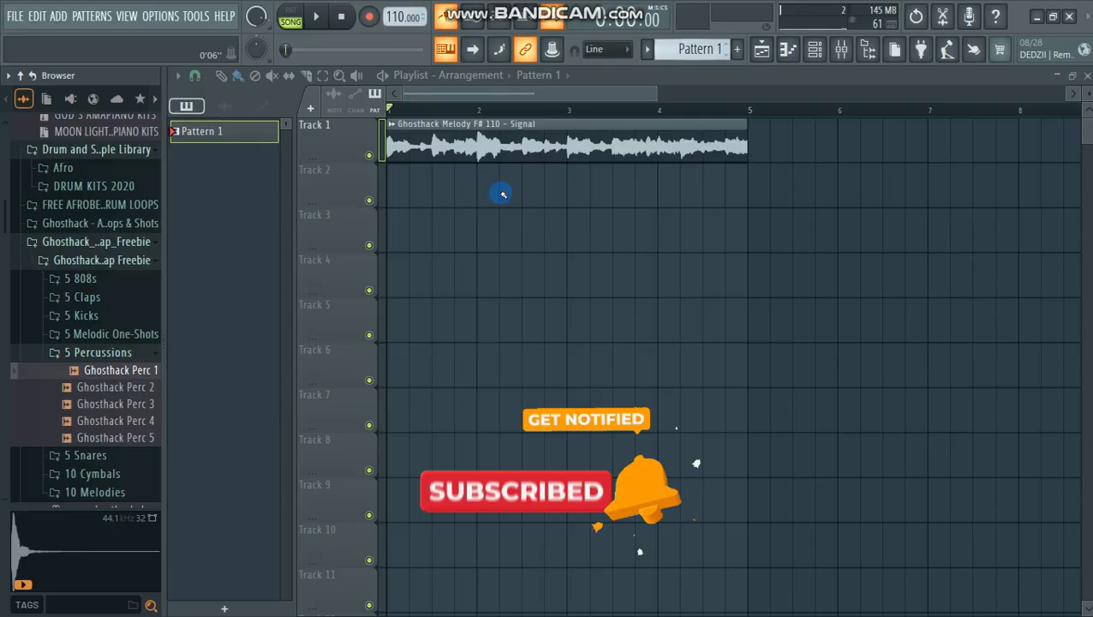
key(F4)
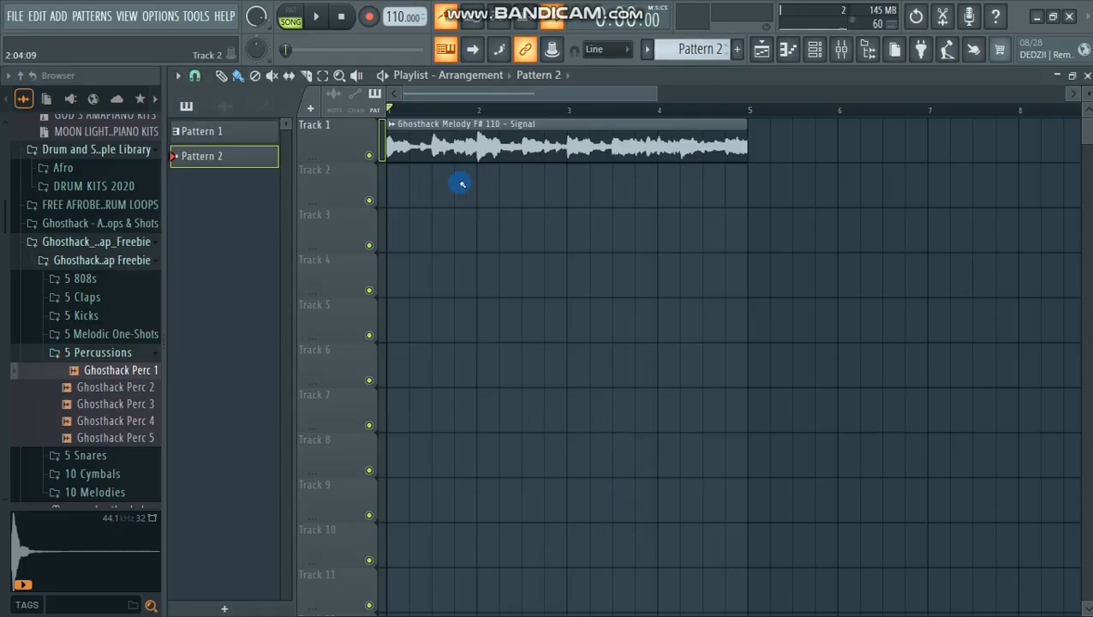
click(392, 196)
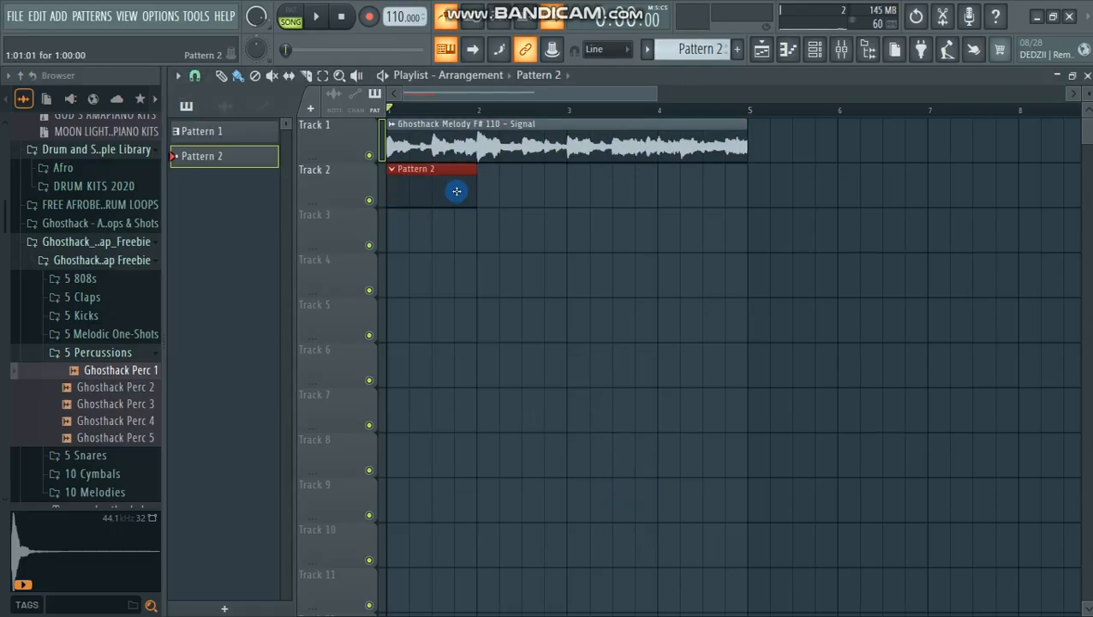
Step: Add the Ghosthack Perc 1 sample as a new channel in the channel rack
click(813, 52)
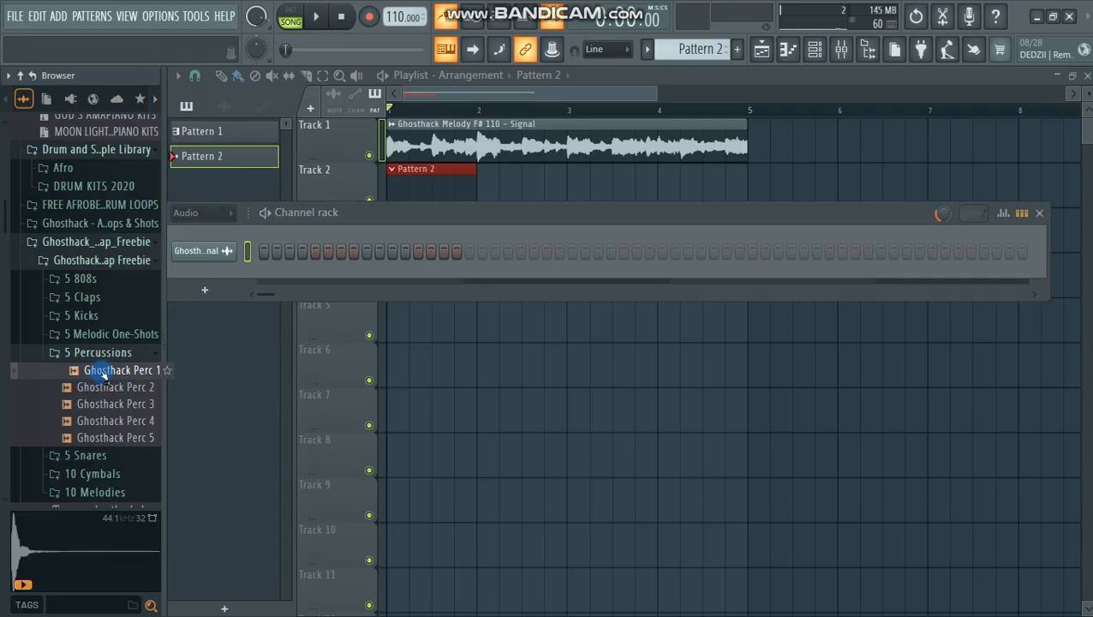
drag(264, 319, 218, 295)
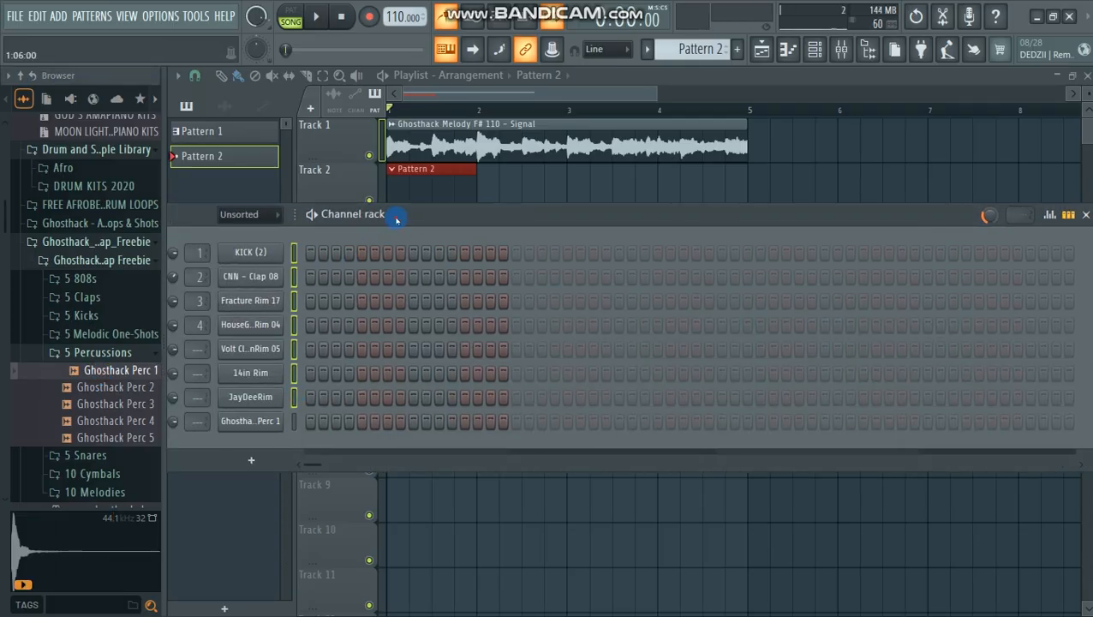
drag(397, 220, 454, 220)
Step: Delete the other selected channels from the channel rack and put a Ghosthack Perc 1 hit on the first step
click(212, 216)
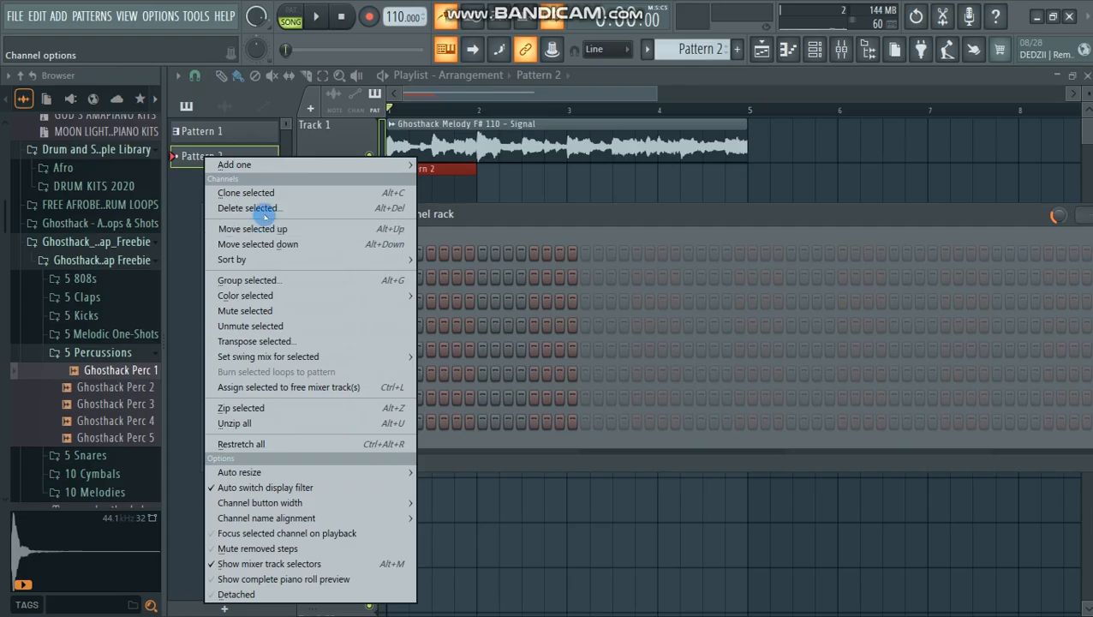
click(274, 208)
drag(445, 237, 428, 291)
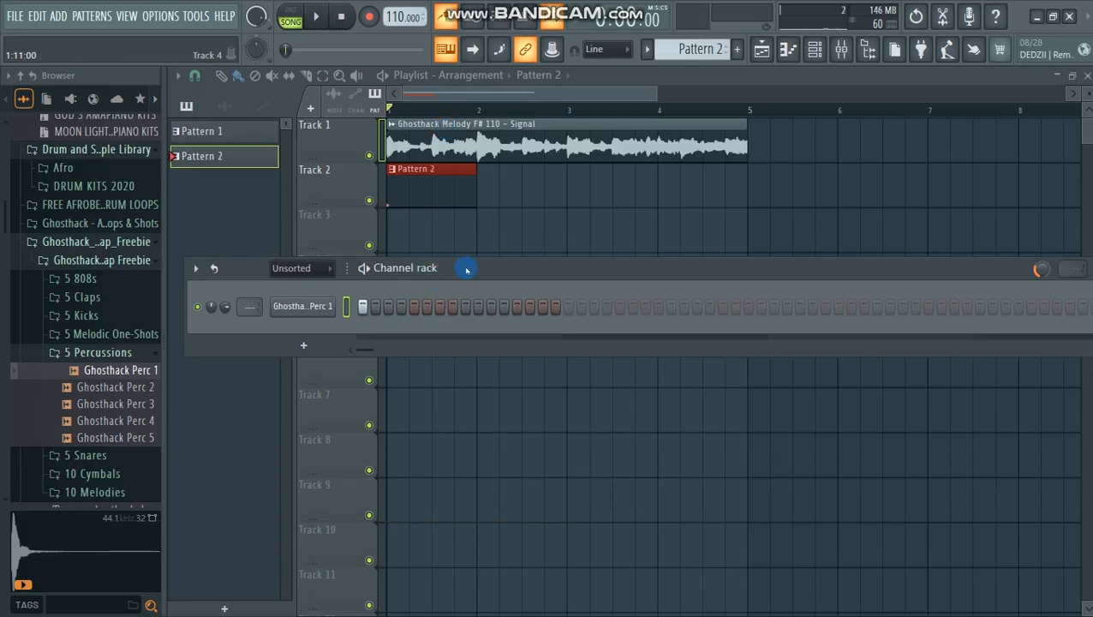
Step: Play the arrangement to hear the percussion hit together with the melody
key(space)
key(space)
key(space)
key(space)
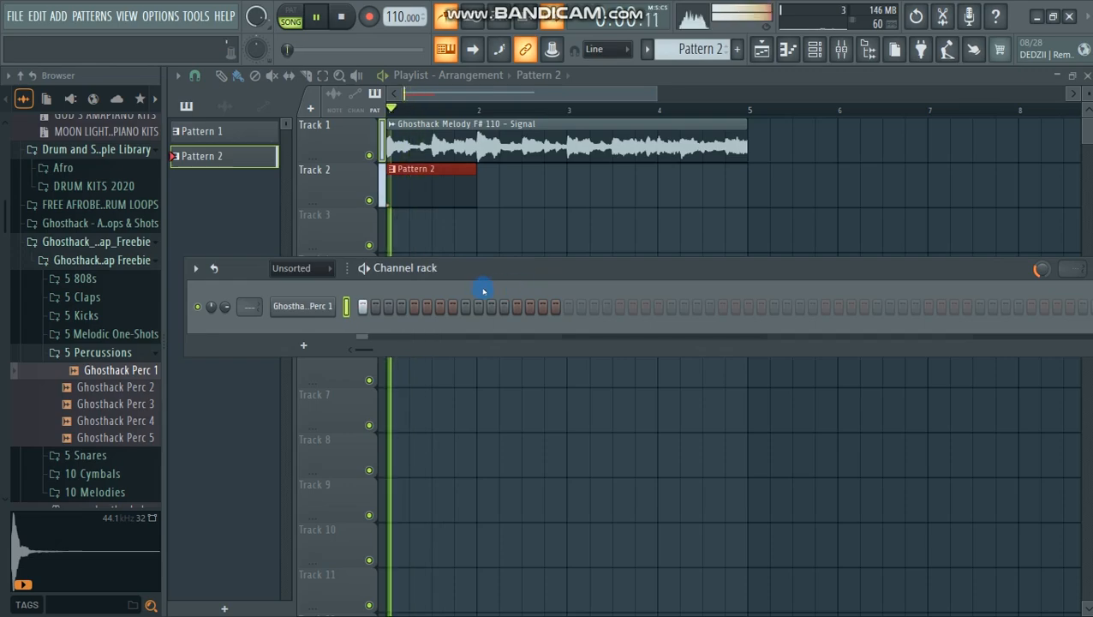
key(space)
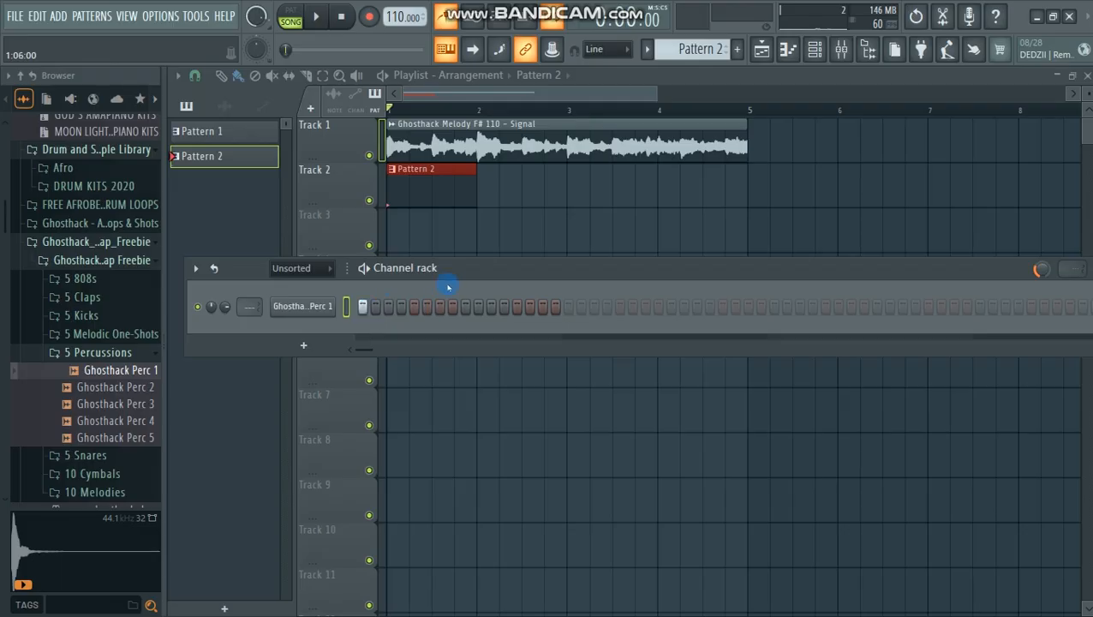
Step: Try a Ghosthack Perc 1 hit on step 4, then move it to step 5 while checking against the melody
key(space)
key(space)
key(space)
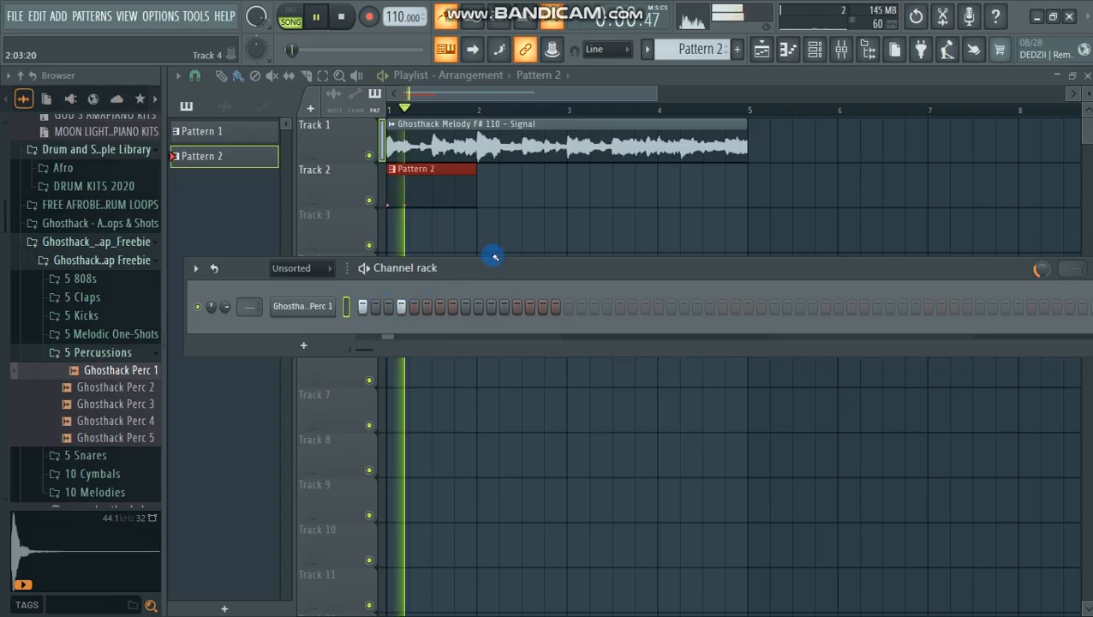
key(space)
key(space)
right_click(404, 307)
click(415, 308)
Step: Add Ghosthack Perc 1 hits on steps 8 and 11, checking each one against the melody in playback
key(space)
key(space)
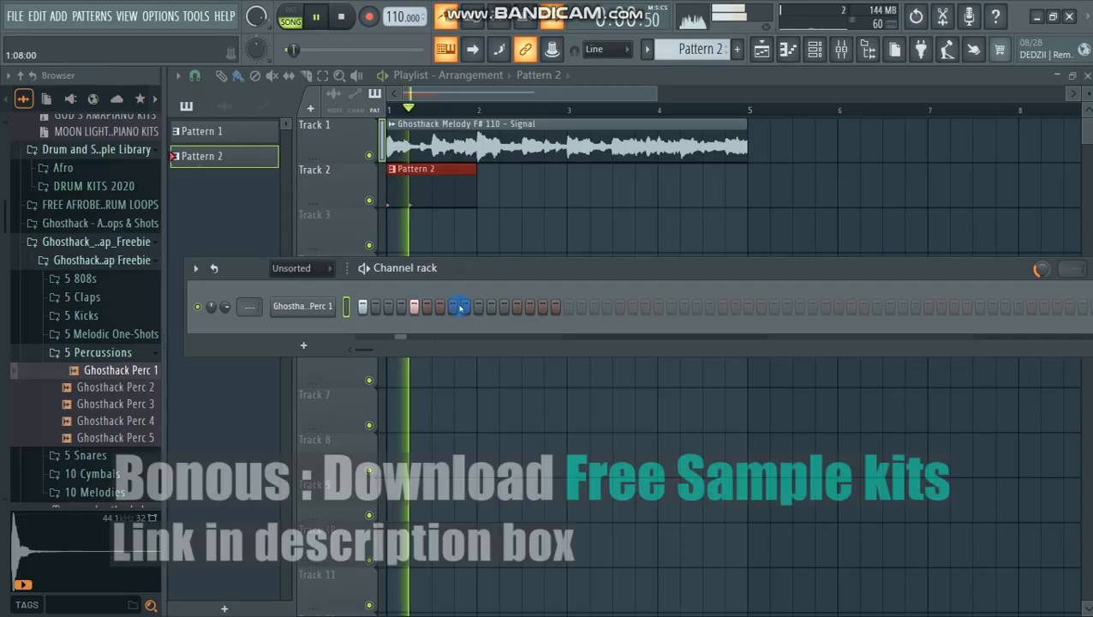
key(space)
key(space)
click(454, 307)
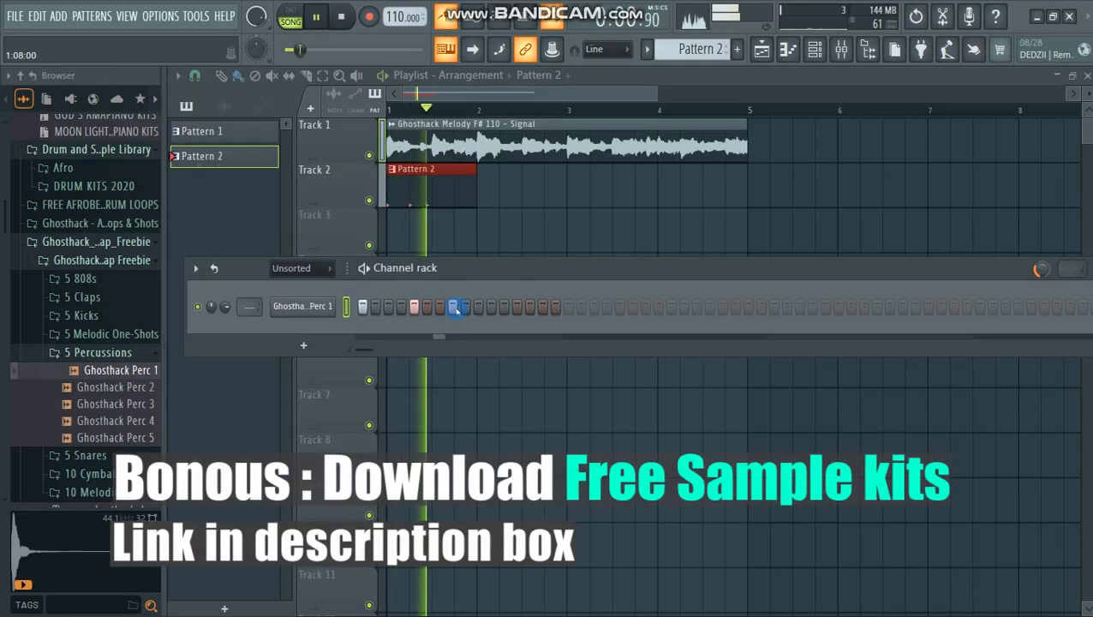
key(space)
key(space)
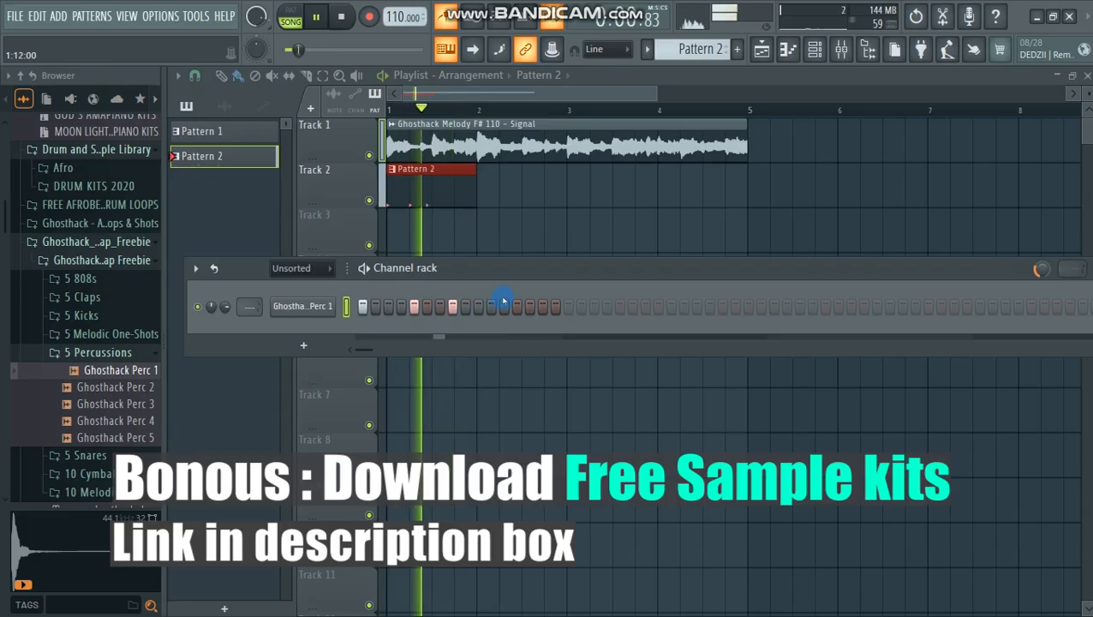
key(space)
key(space)
click(491, 307)
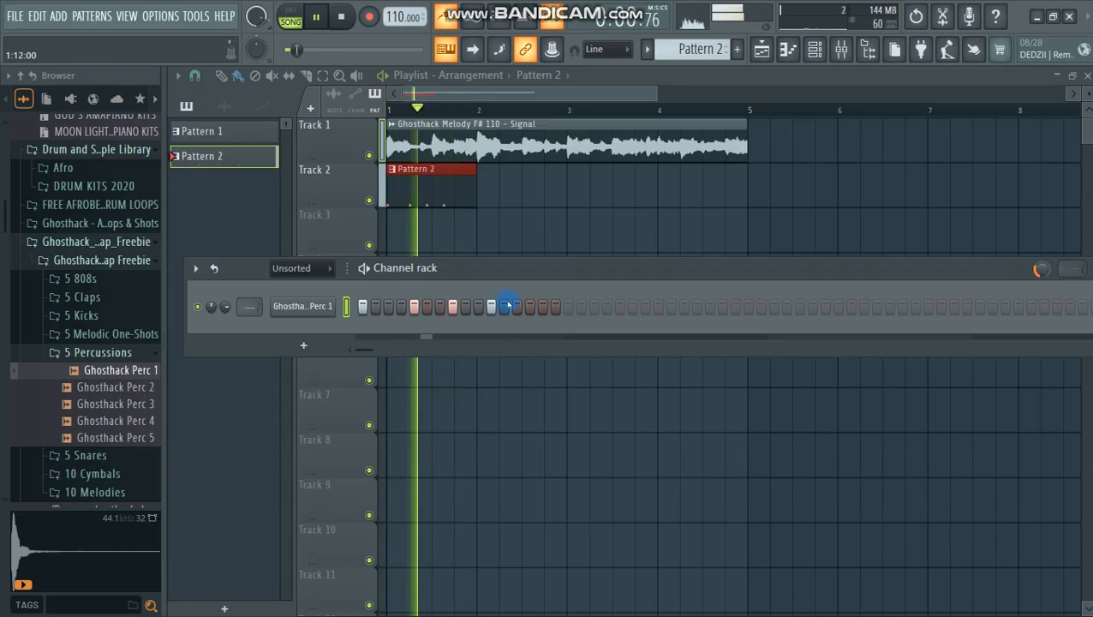
Step: Add a Ghosthack Perc 1 hit on step 15 and play the arrangement without the metronome
key(space)
key(space)
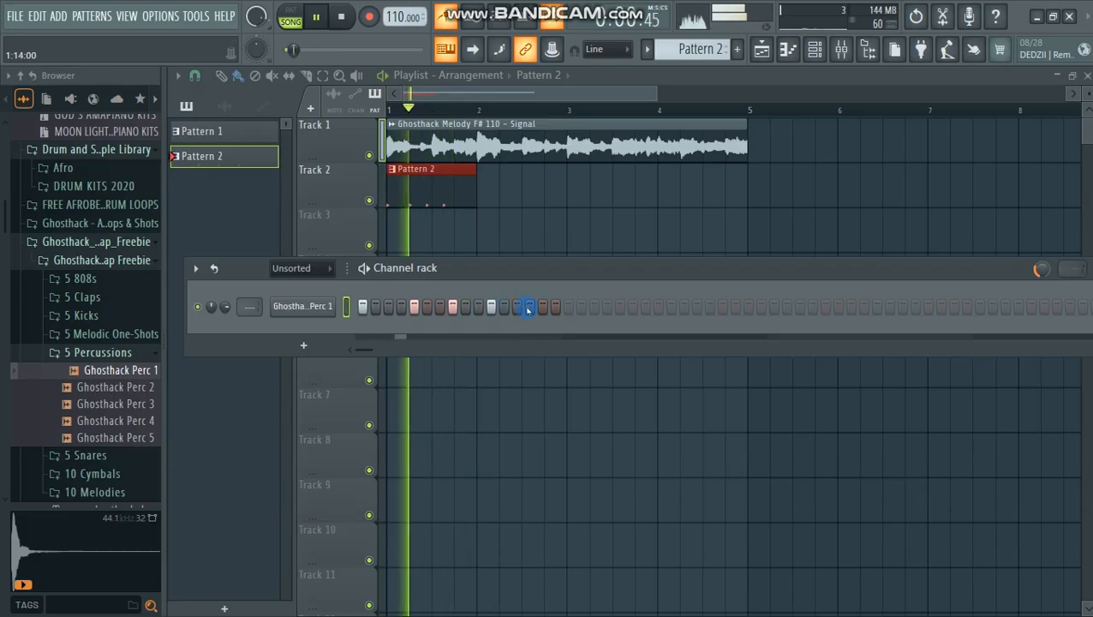
click(542, 307)
key(space)
key(space)
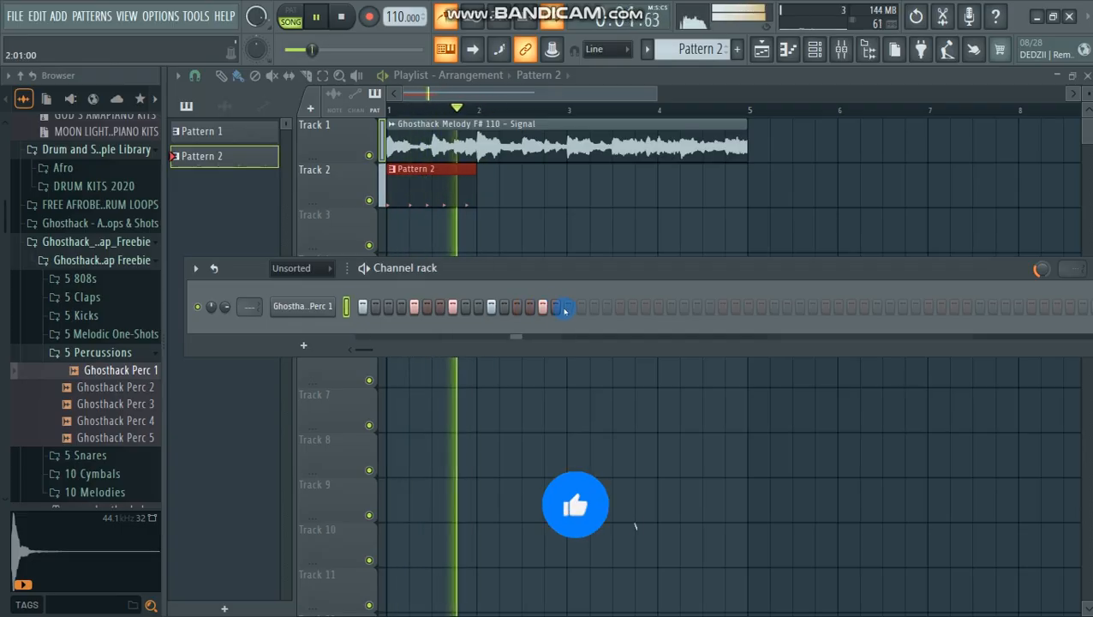
key(space)
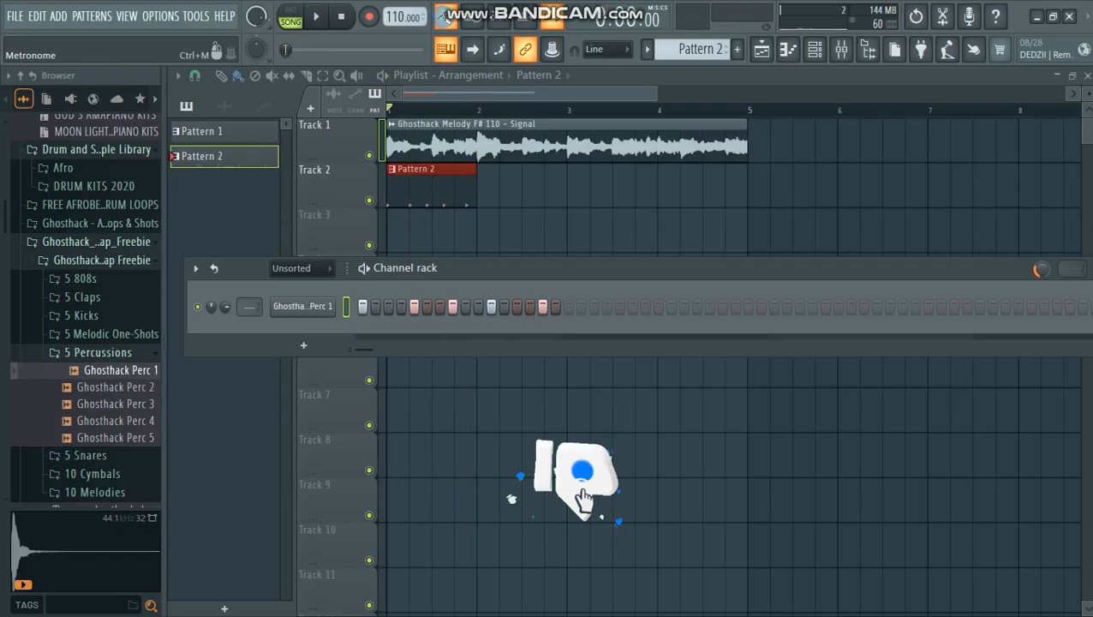
key(space)
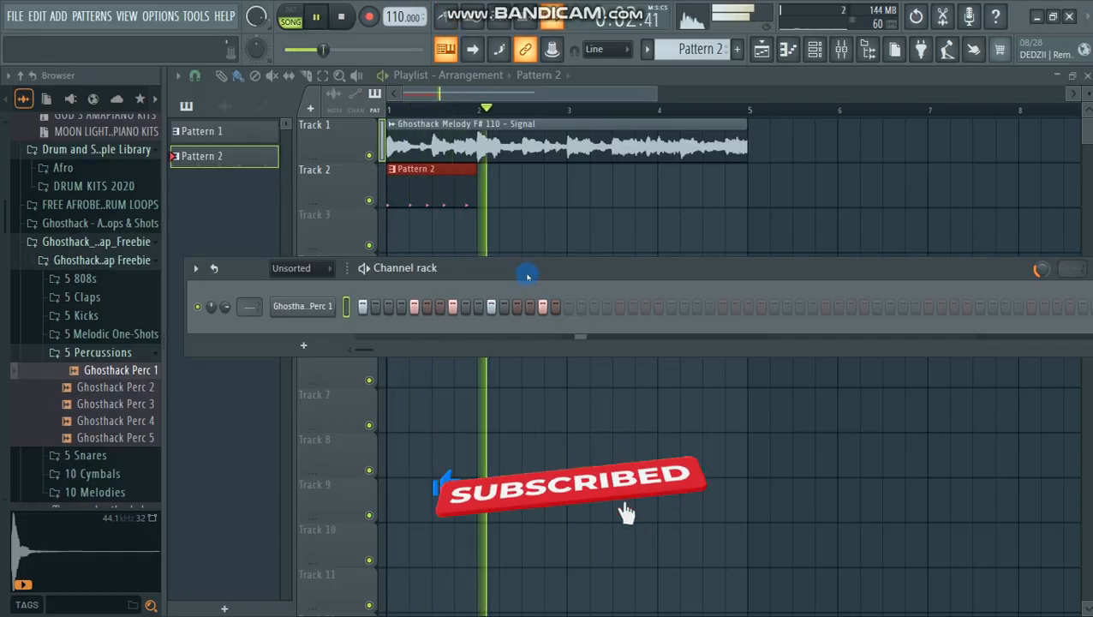
key(space)
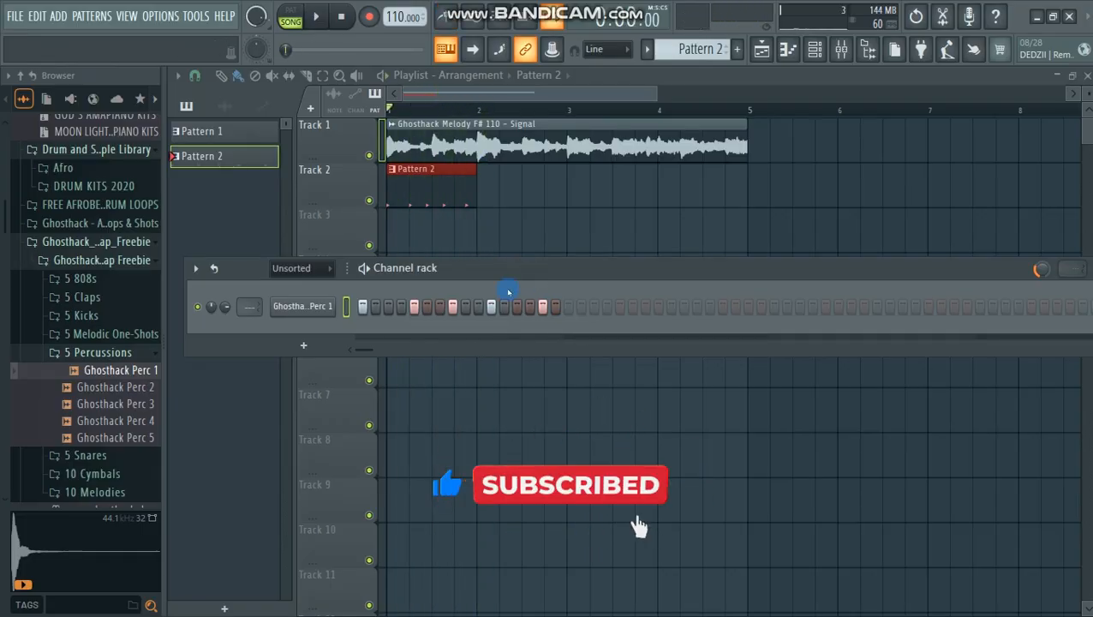
Step: Duplicate the one-bar Ghosthack Perc 1 notes three times in the piano roll to fill four bars
right_click(317, 315)
click(367, 303)
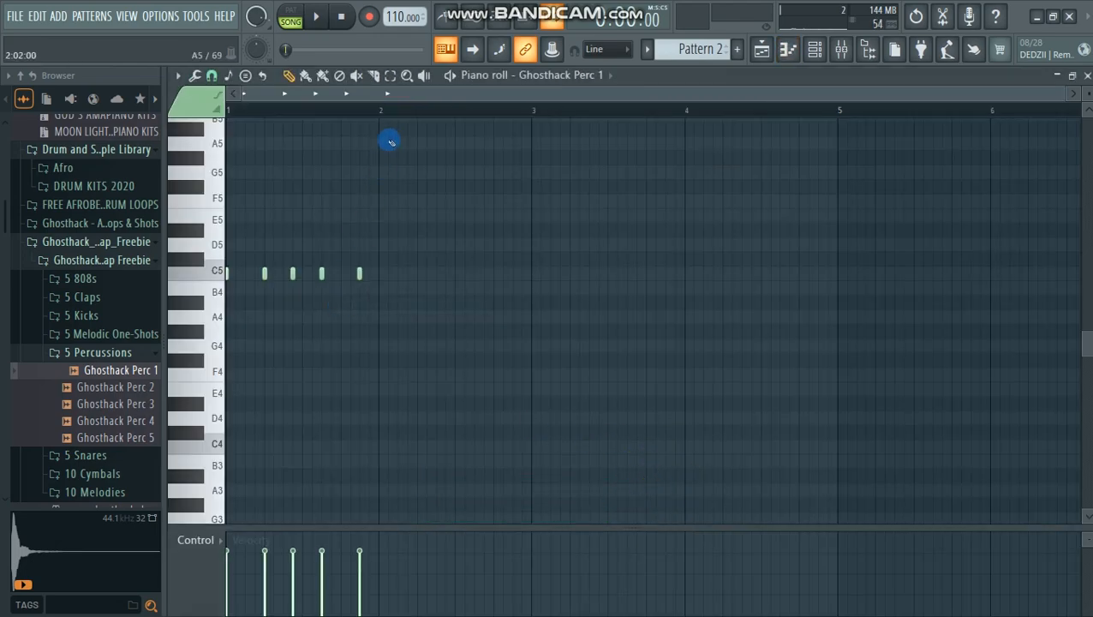
drag(379, 116, 114, 186)
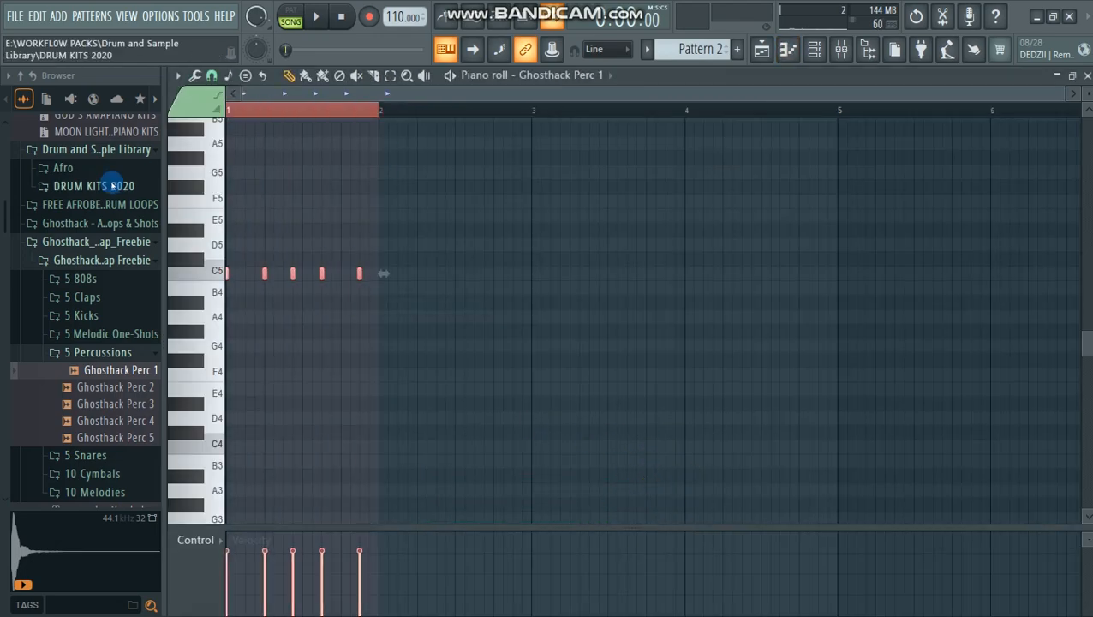
key(ctrl+b)
key(ctrl+b)
key(ctrl+b)
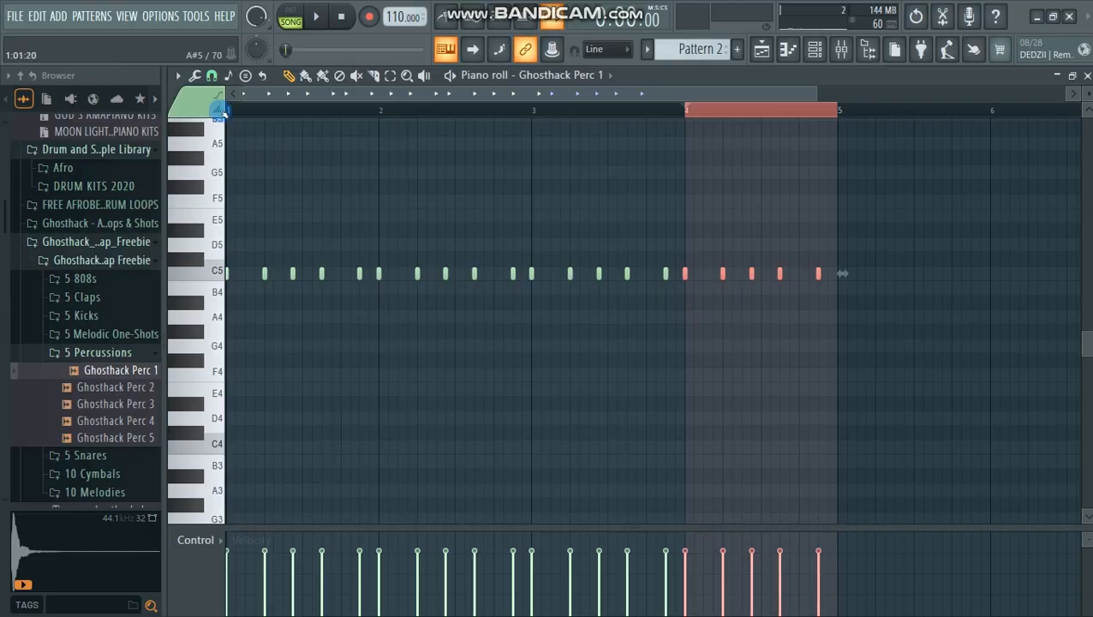
click(230, 112)
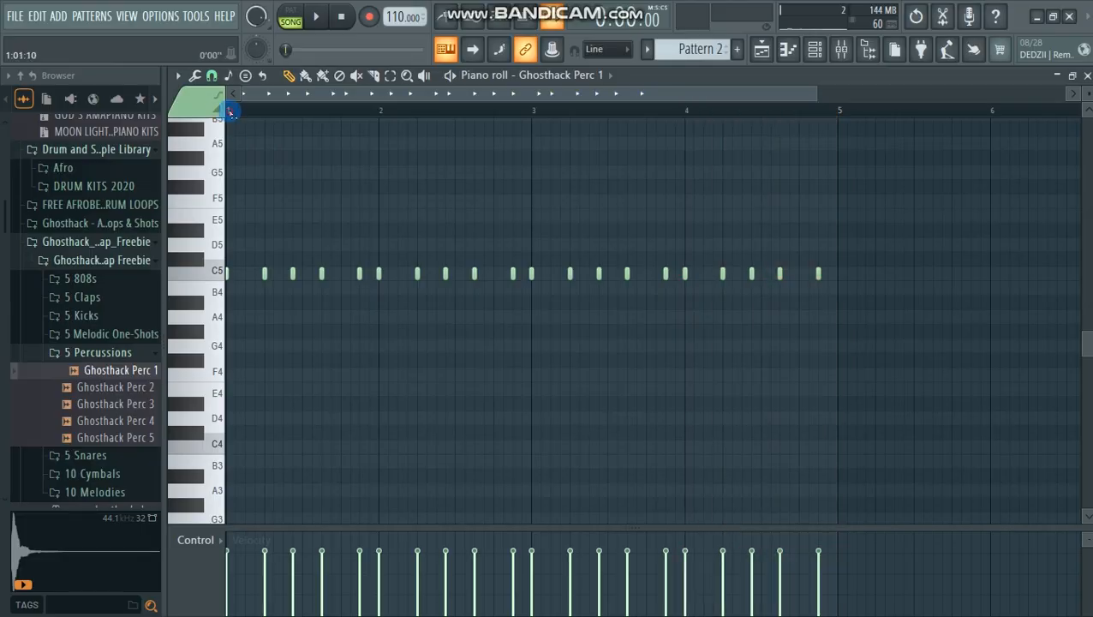
Step: Bring the channel rack into view and play the extended percussion pattern with the melody
click(815, 49)
drag(478, 263, 454, 260)
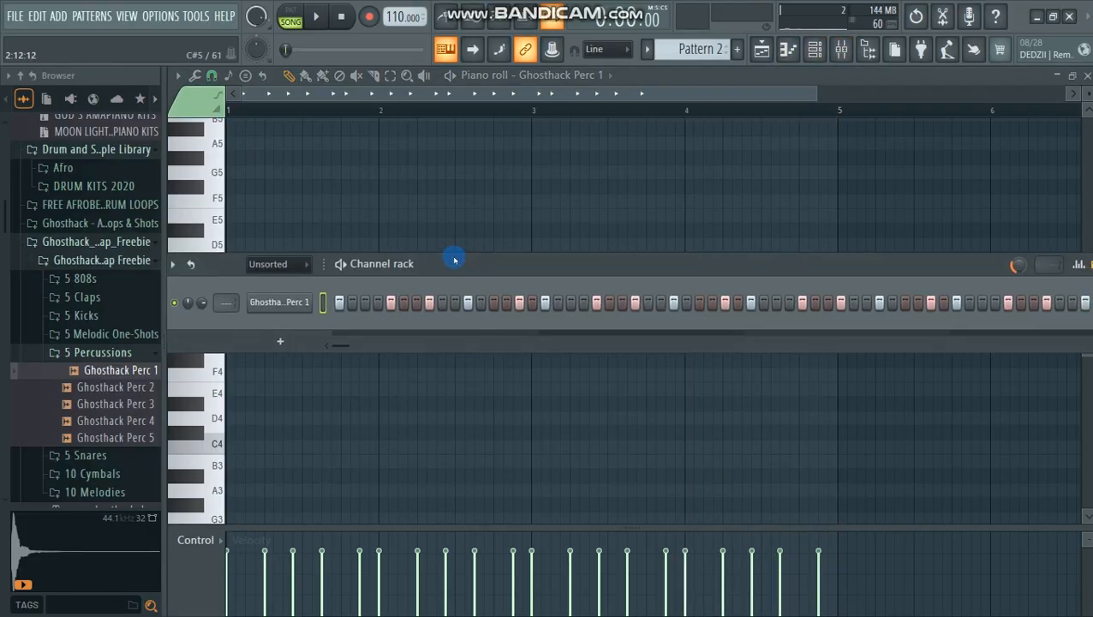
key(space)
drag(161, 386, 68, 391)
drag(431, 268, 492, 267)
key(space)
Step: Audition the Ghosthack snare samples and add Ghosthack Snare 1 as a new channel below the percussion
drag(4, 325, 308, 317)
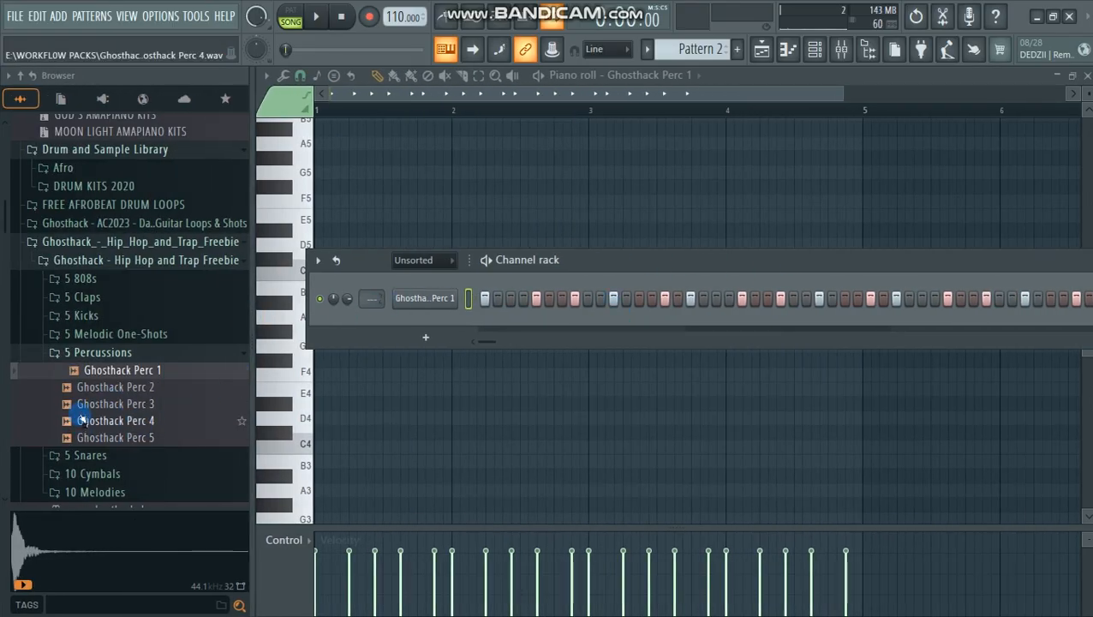
scroll(118, 390, down, 5)
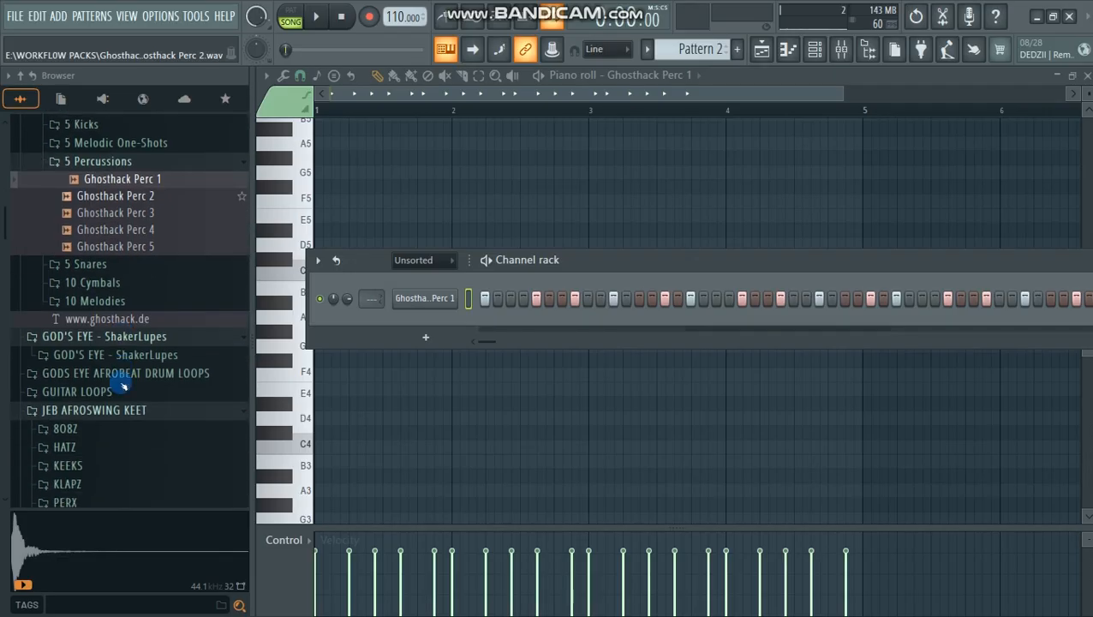
click(89, 254)
click(107, 287)
click(101, 304)
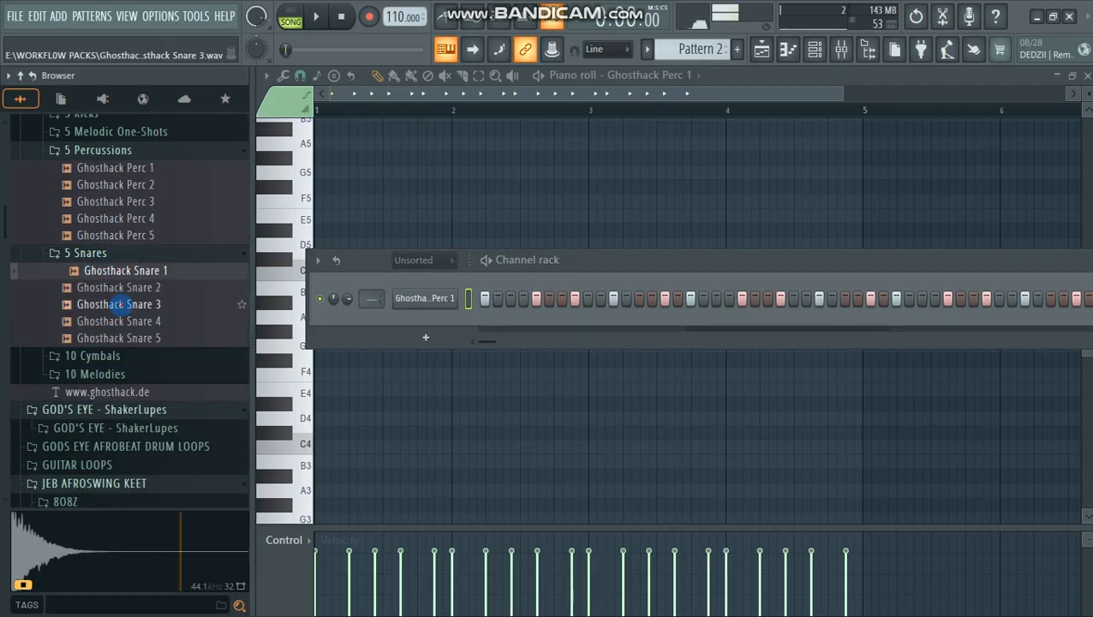
click(122, 321)
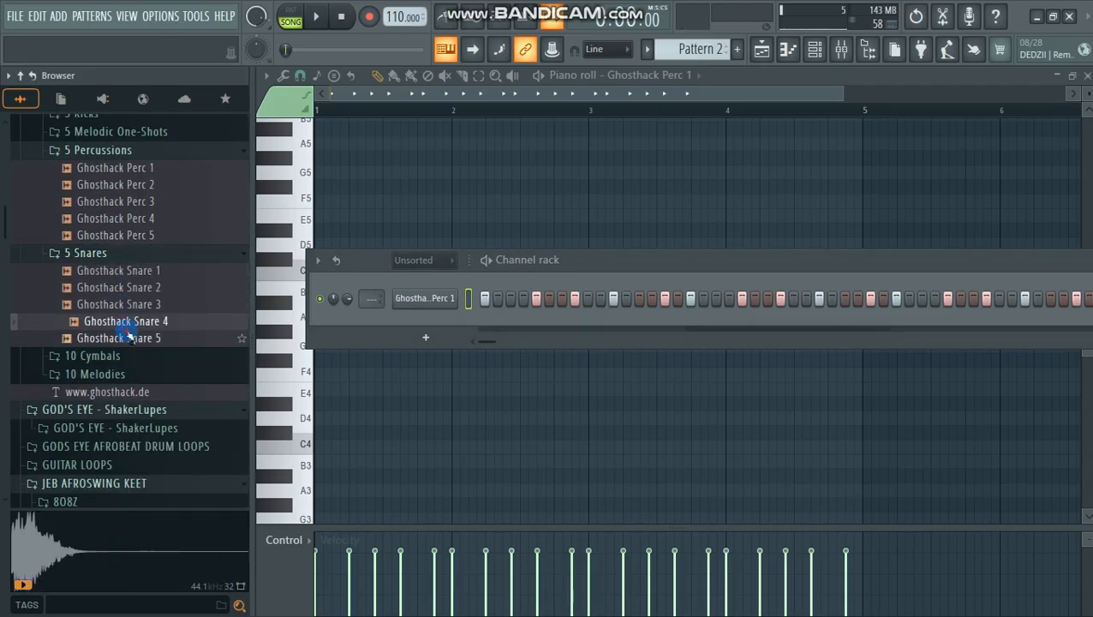
click(128, 332)
click(125, 295)
click(126, 271)
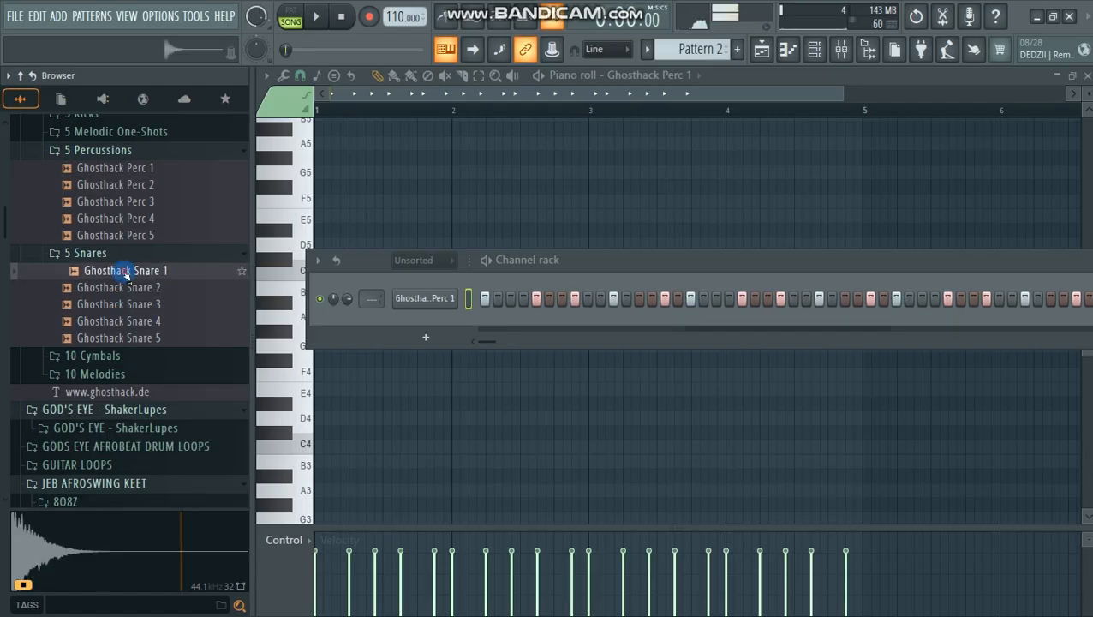
drag(126, 272, 427, 309)
Step: Copy the Ghosthack Perc 1 steps and paste them into the Ghosthack Snare 1 channel
right_click(425, 301)
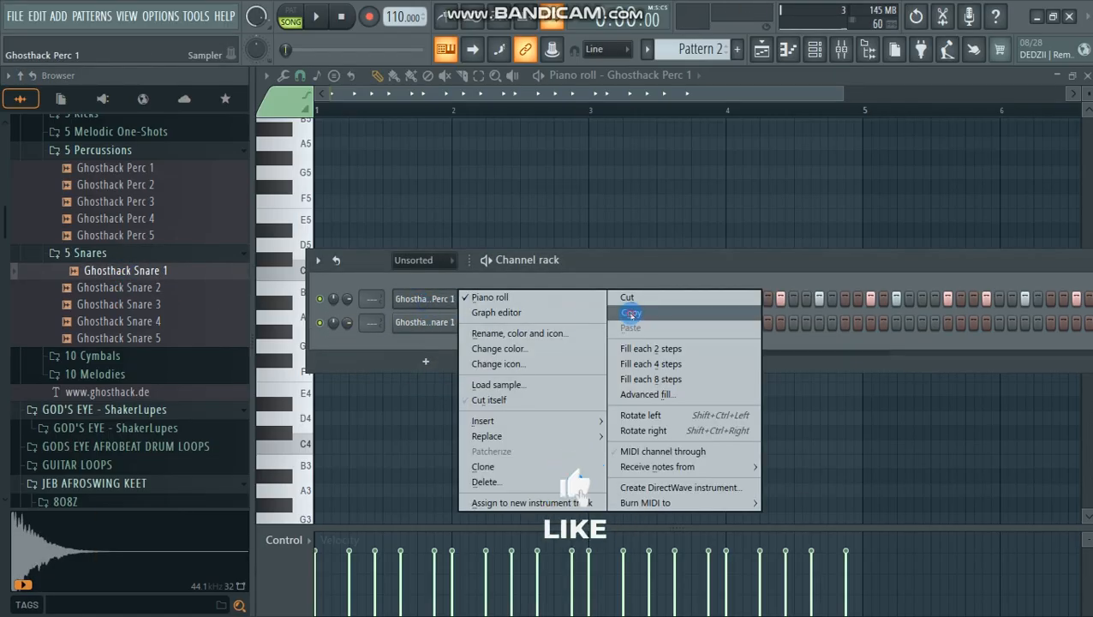
click(629, 312)
right_click(419, 323)
click(630, 354)
click(575, 267)
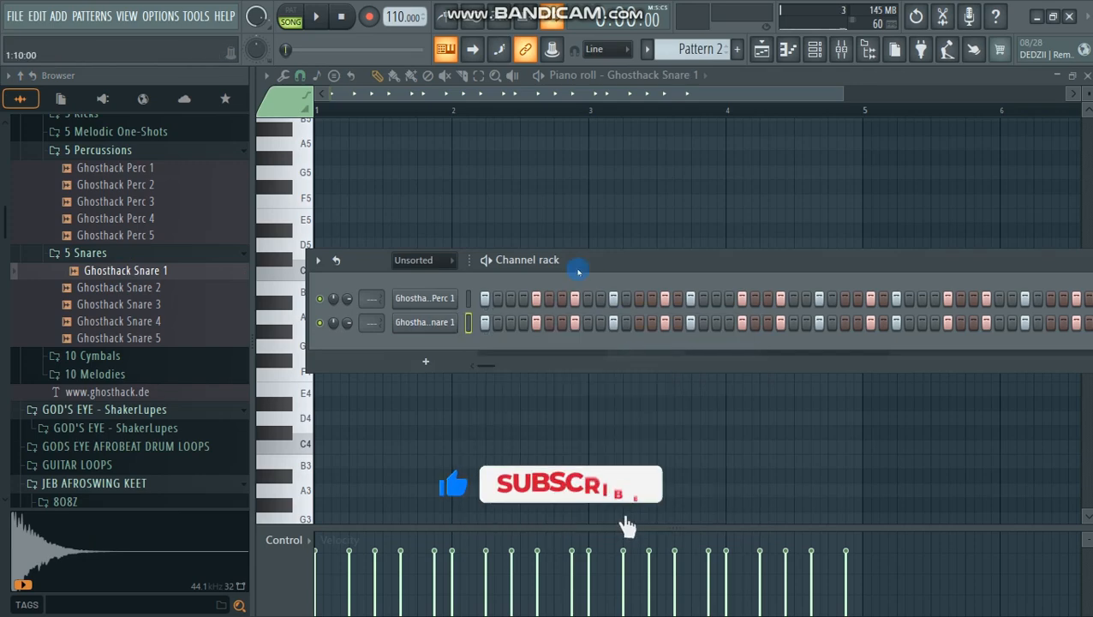
Step: Play the arrangement to hear the snare layered with the percussion, and collapse the browser
key(space)
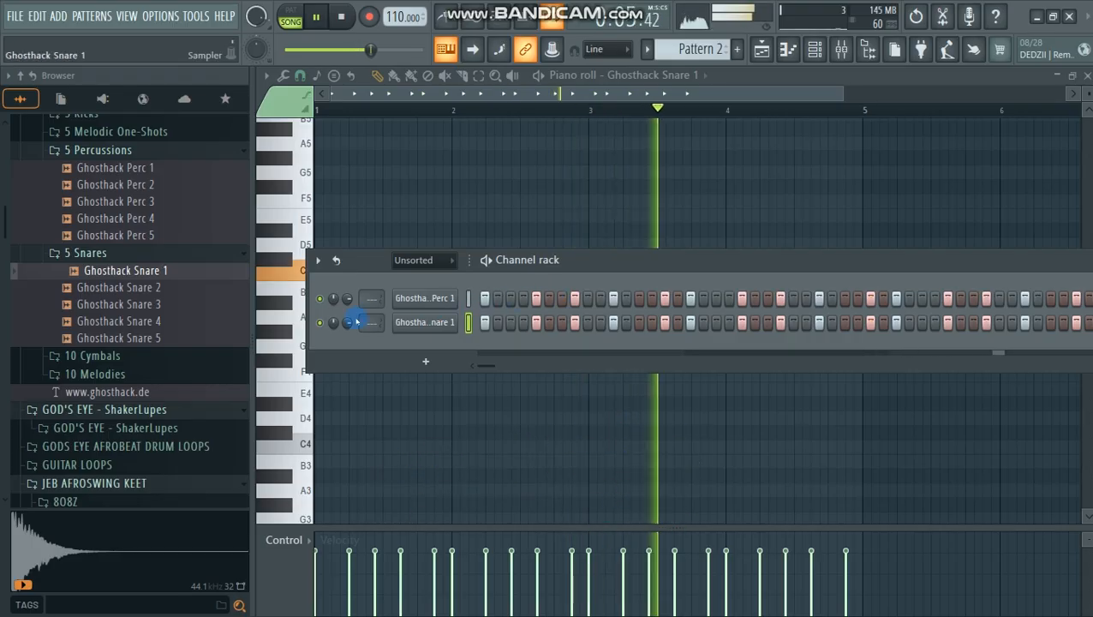
drag(250, 350, 162, 349)
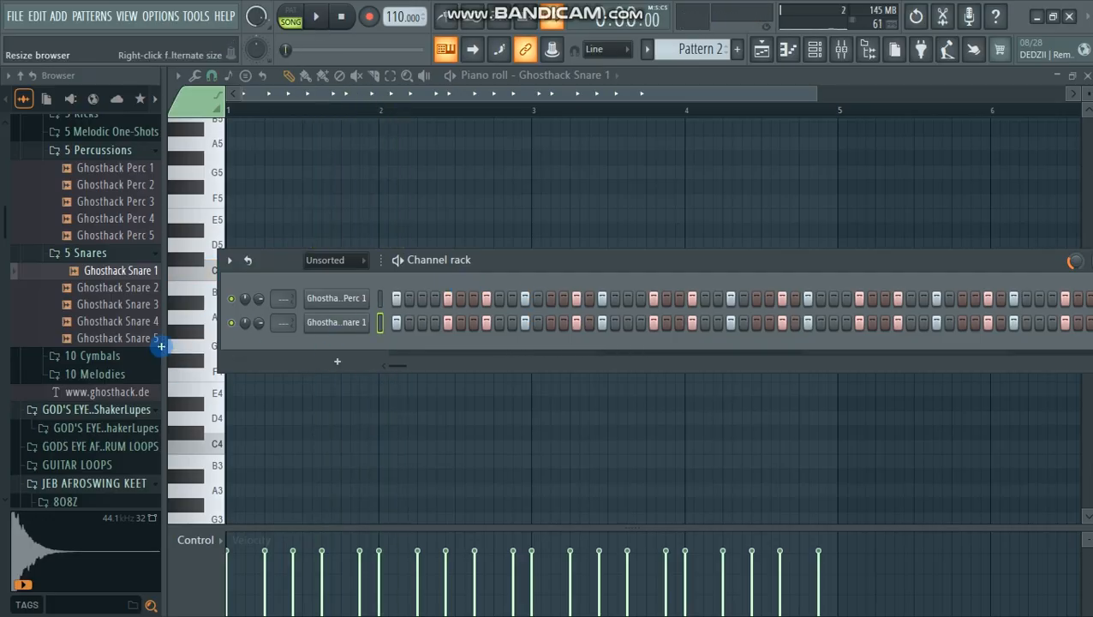
drag(73, 345, 60, 345)
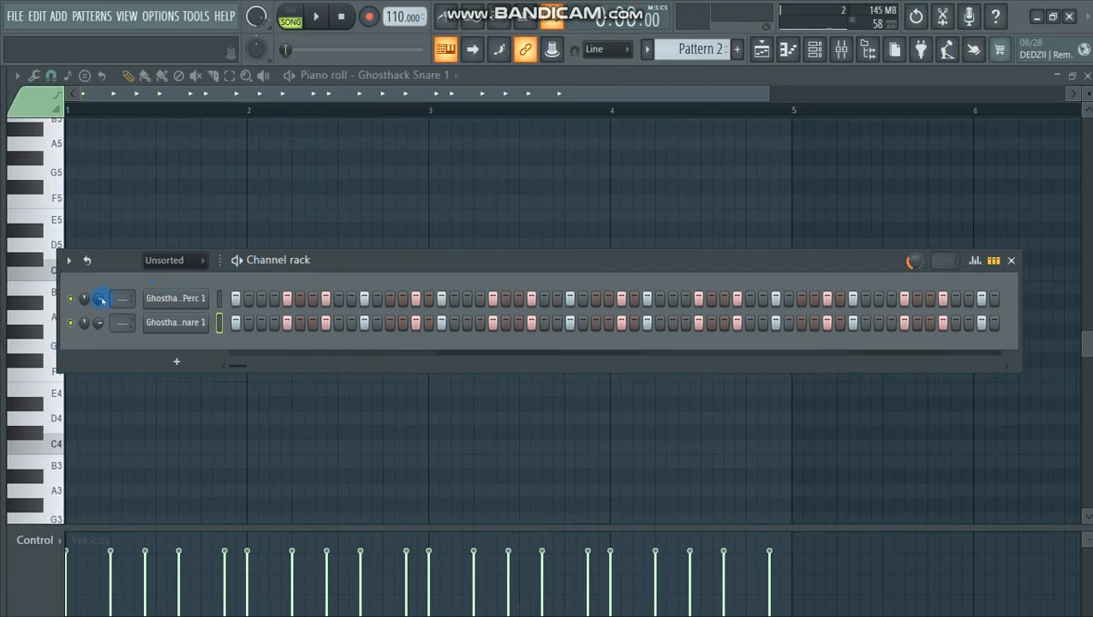
Step: Reopen the browser and audition the kick samples in the Ghosthack 5 Kicks folder
drag(3, 293, 133, 298)
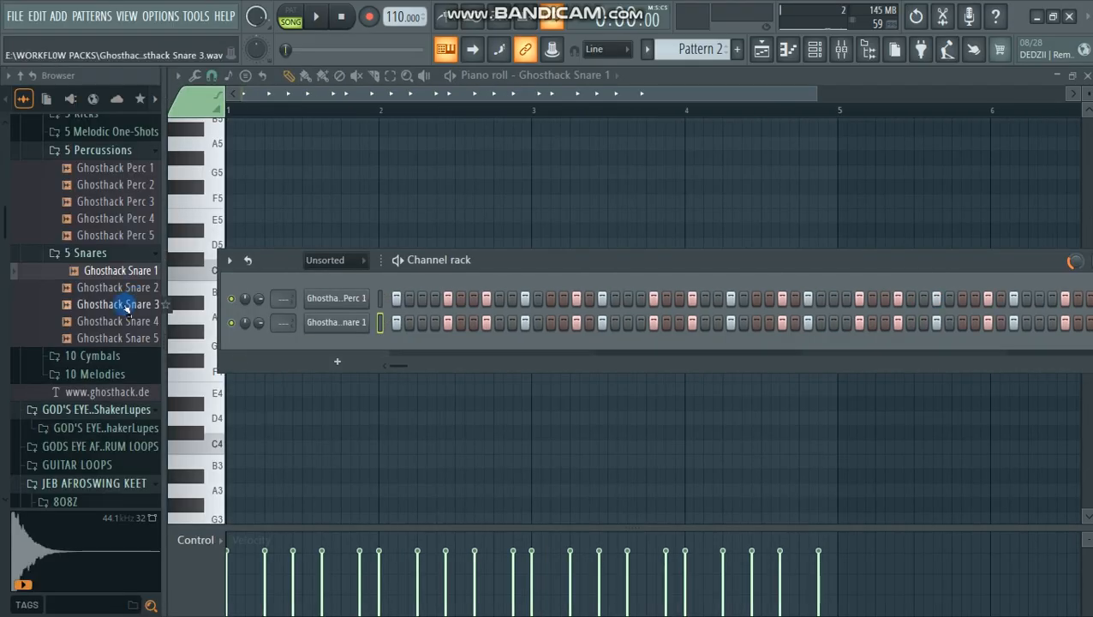
scroll(125, 307, up, 4)
click(86, 317)
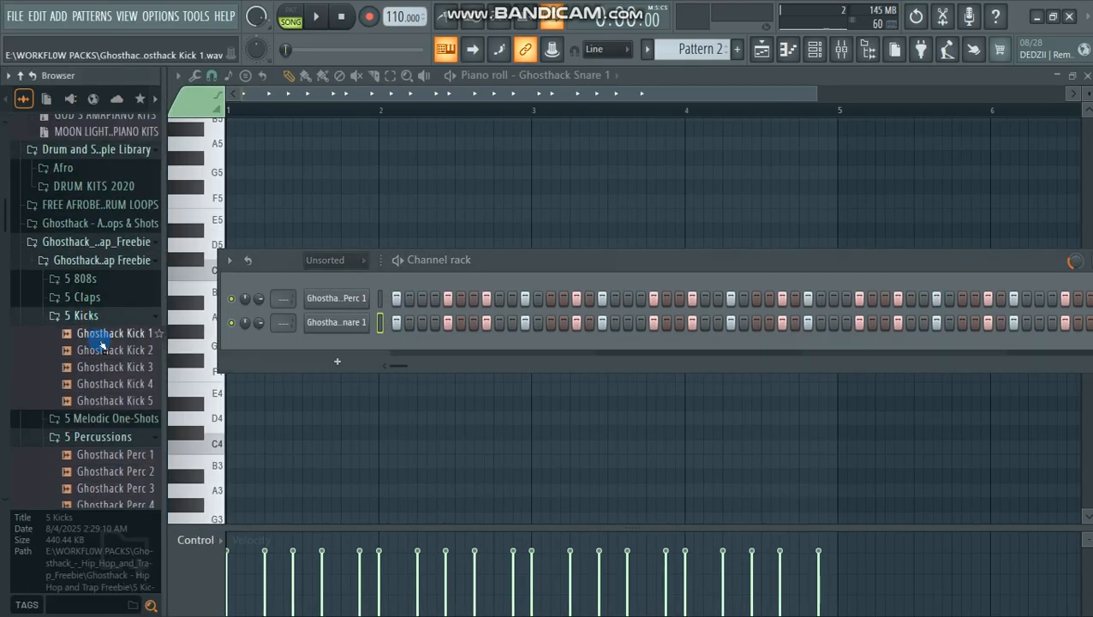
click(101, 339)
click(101, 351)
click(112, 368)
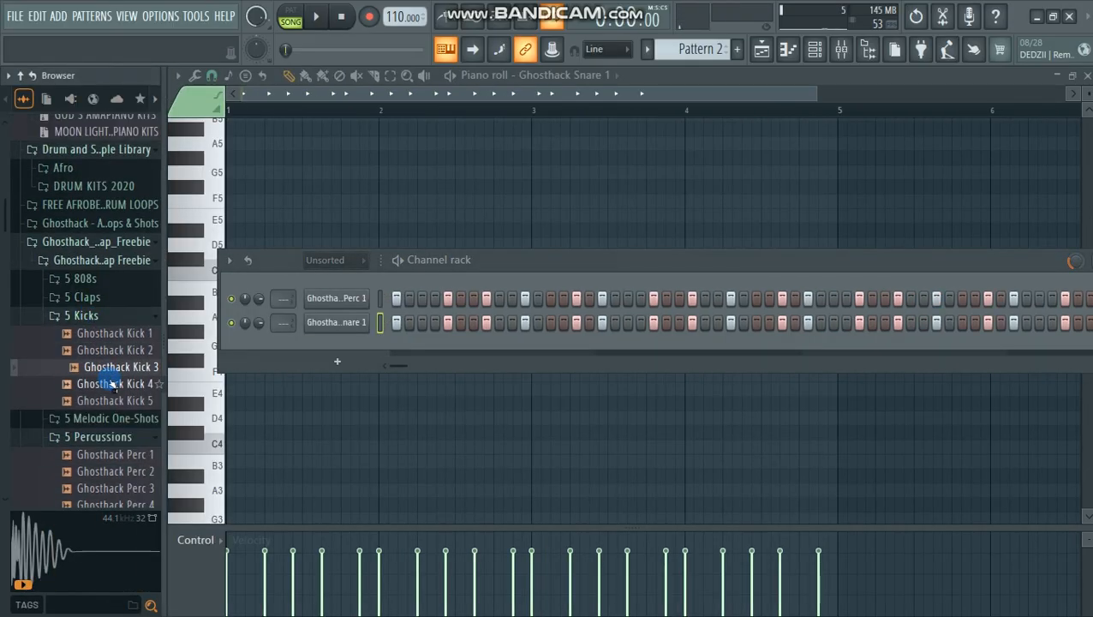
click(111, 386)
click(118, 403)
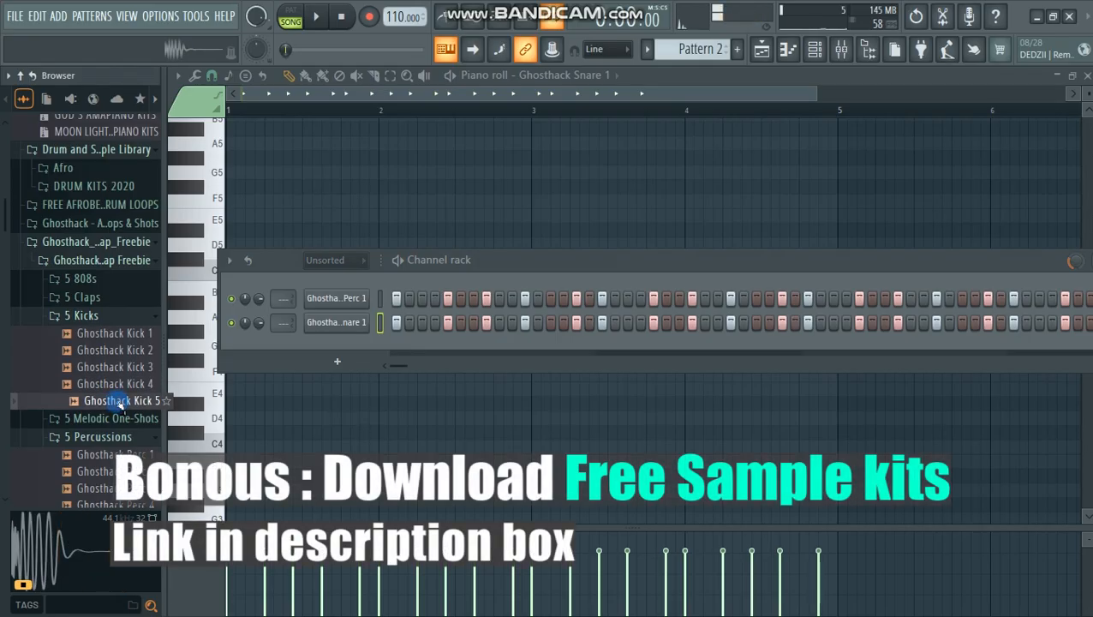
Step: Add the JEB KEEK (2) kick from the JEB AFROSWING KEET KEEKS folder as a new channel above Ghosthack Perc 1
scroll(111, 403, down, 5)
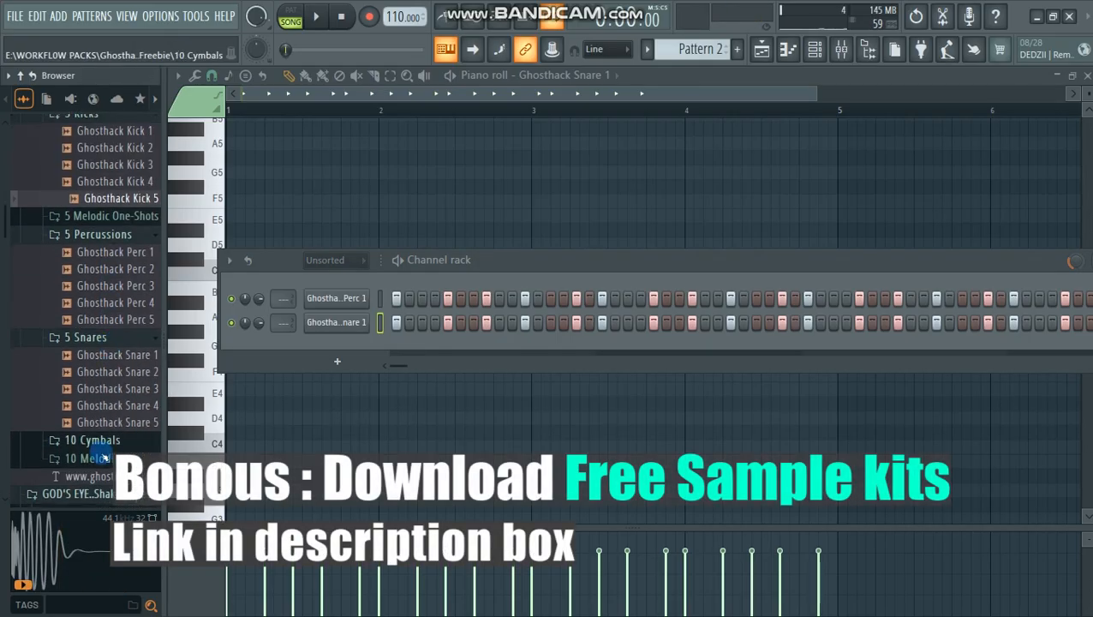
scroll(103, 411, down, 8)
click(68, 218)
click(98, 252)
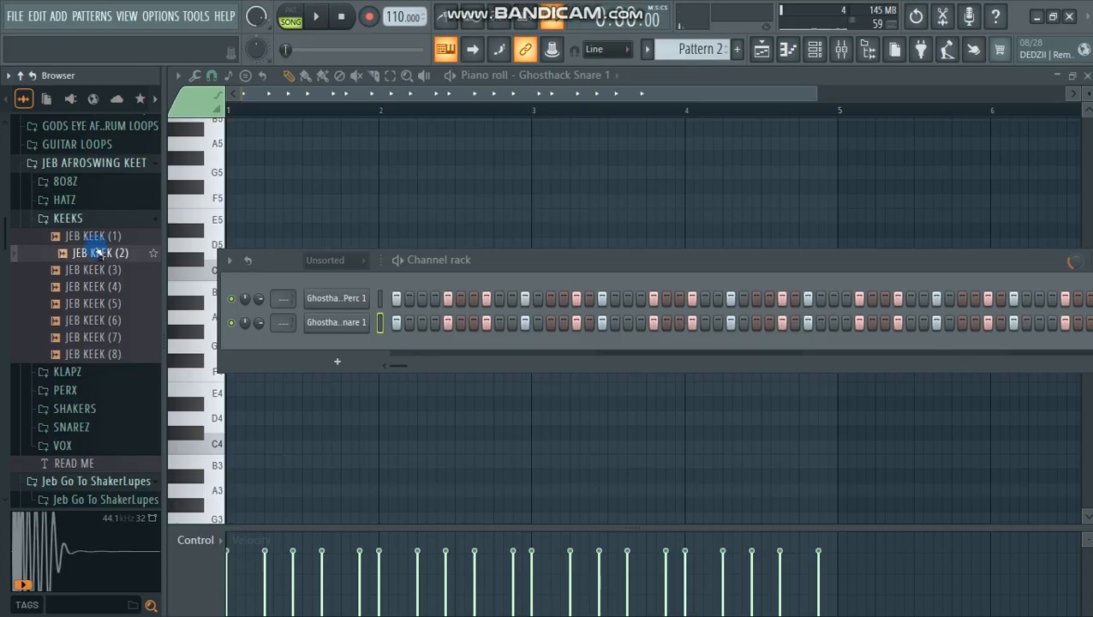
drag(354, 289, 353, 295)
Step: Fill every fourth step of the JEB KEEK (2) channel and play the arrangement with the browser collapsed
right_click(355, 298)
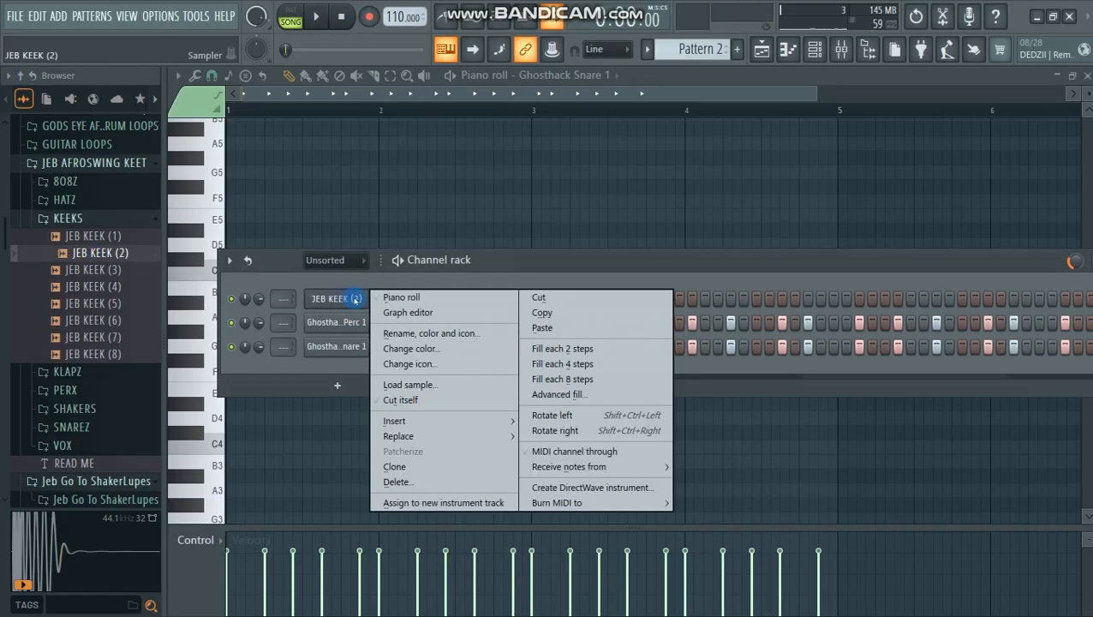
click(597, 359)
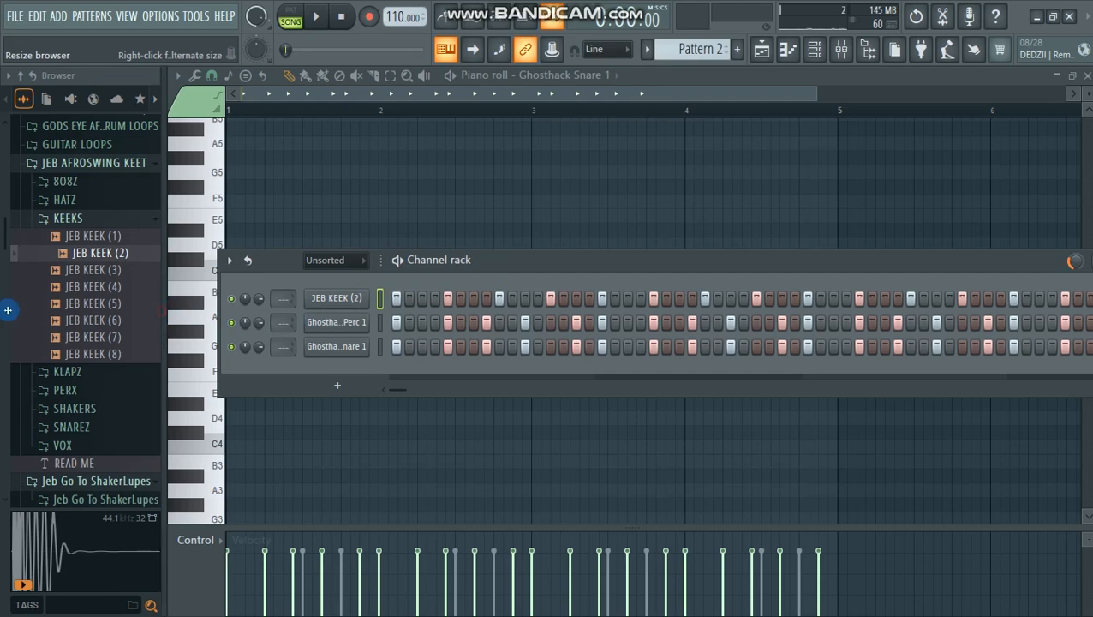
drag(162, 310, 8, 310)
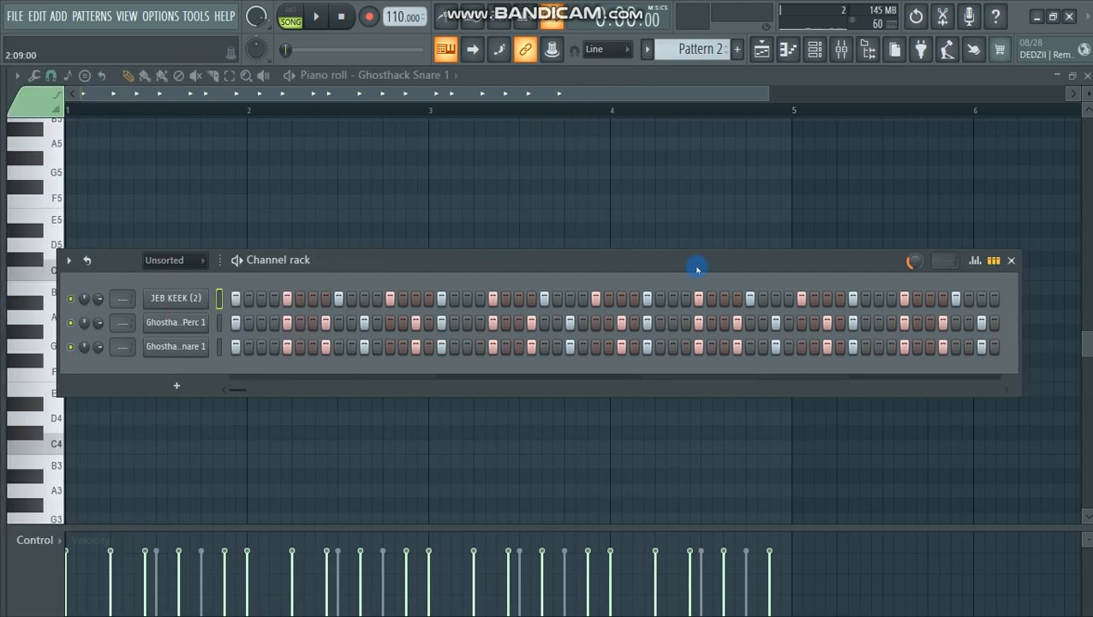
key(space)
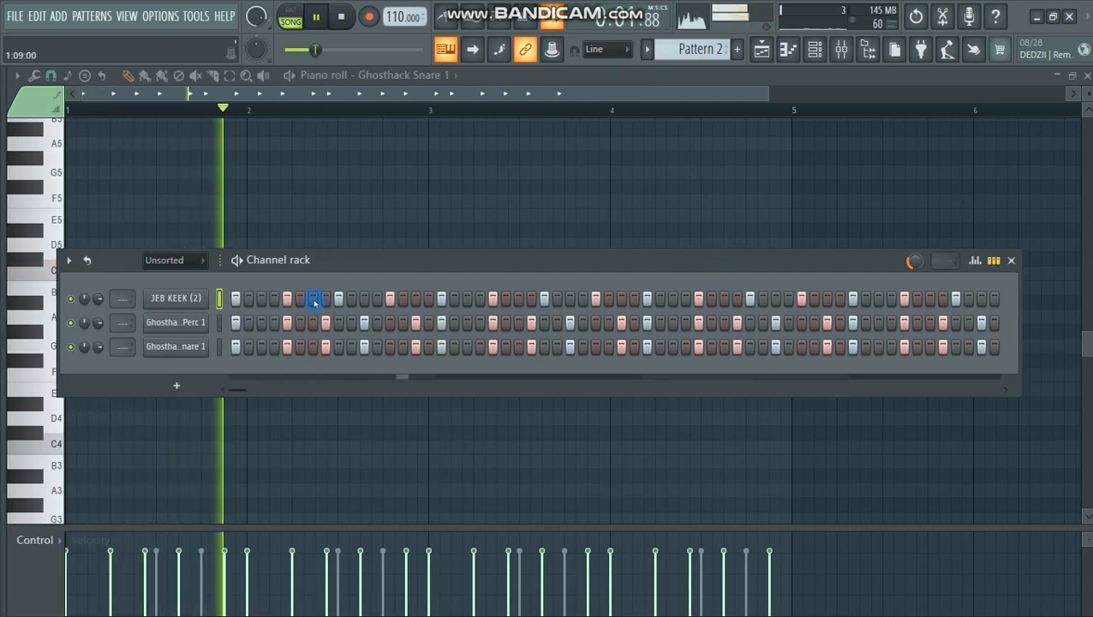
Step: Thin the JEB KEEK (2) channel to one kick every eighth step, add a kick on step 59, and play it back
click(289, 301)
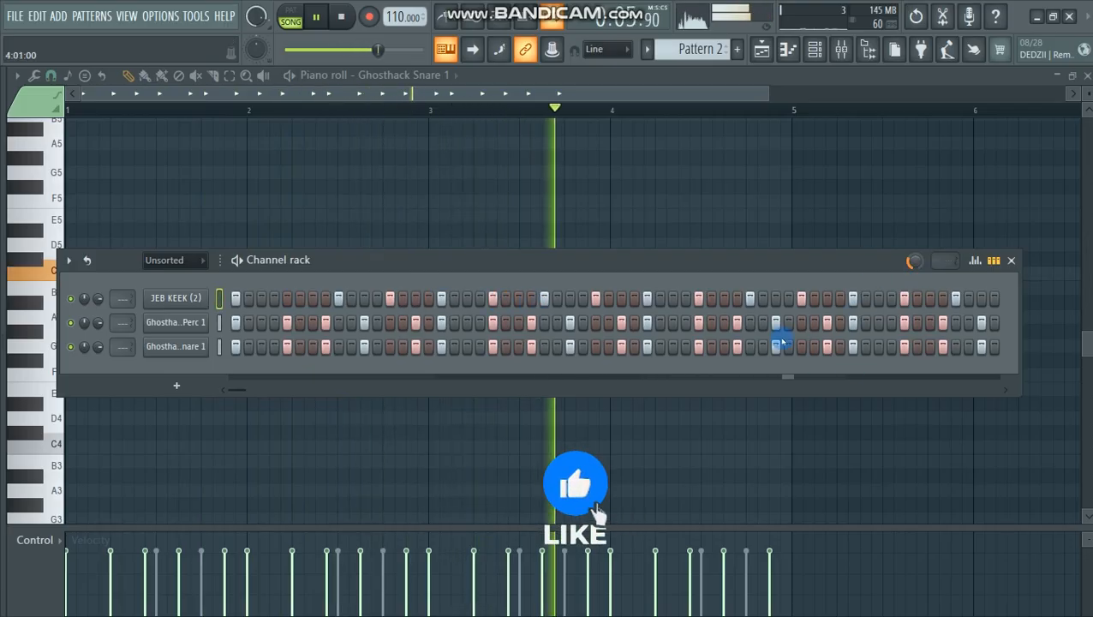
key(space)
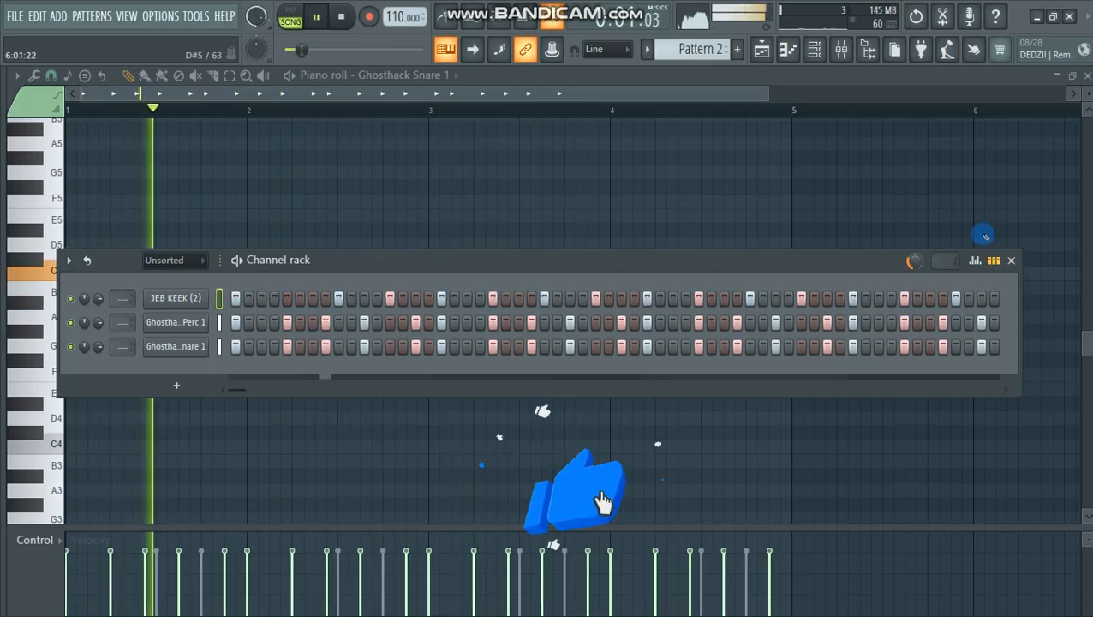
key(space)
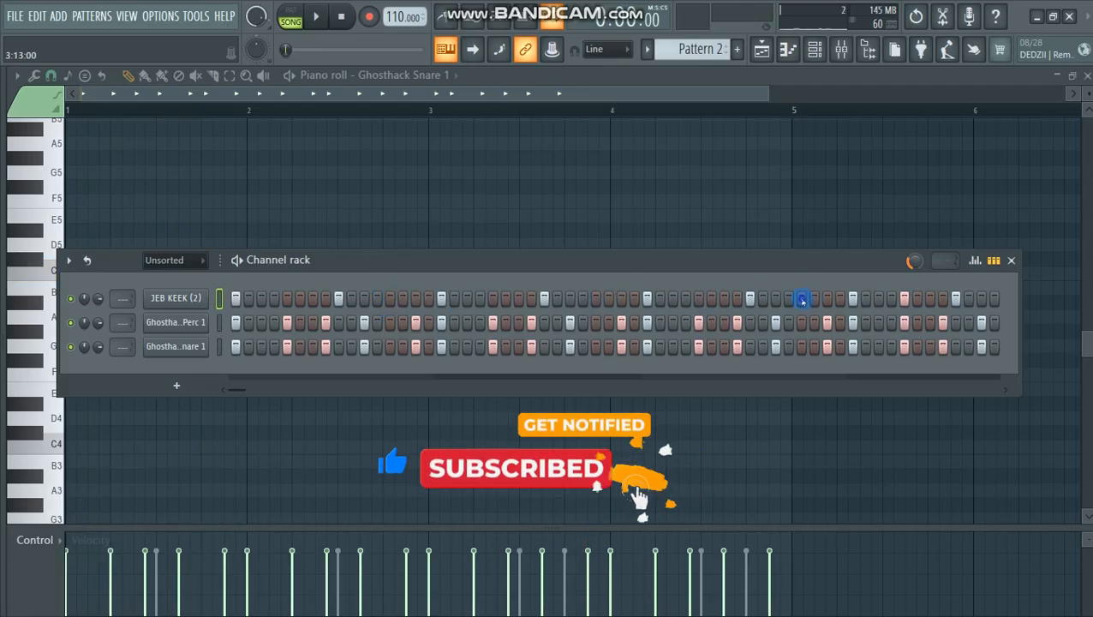
key(space)
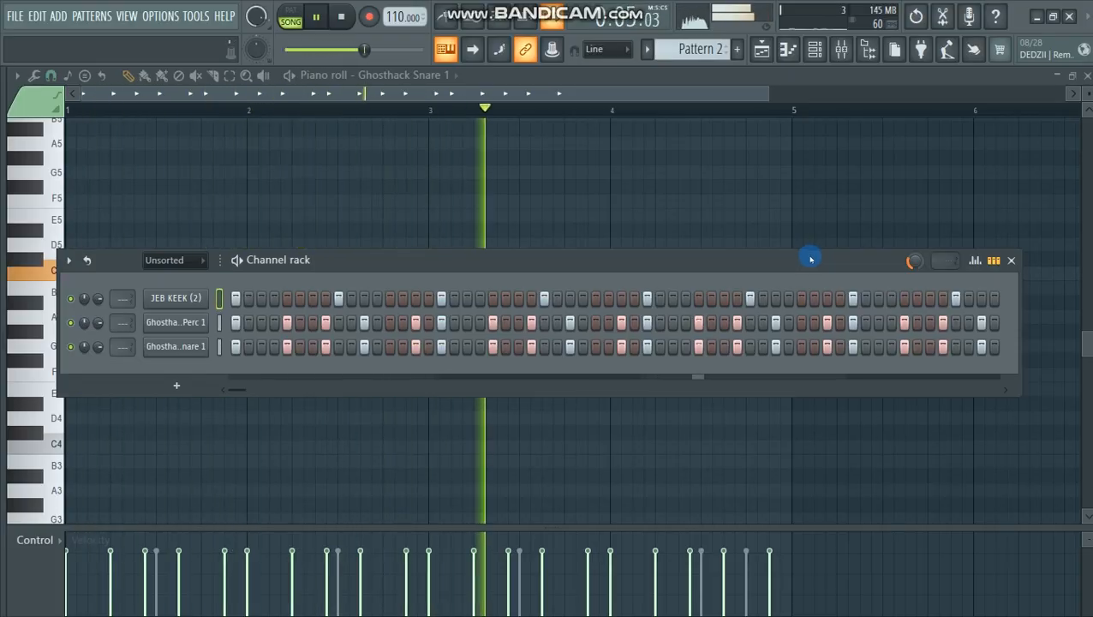
click(982, 302)
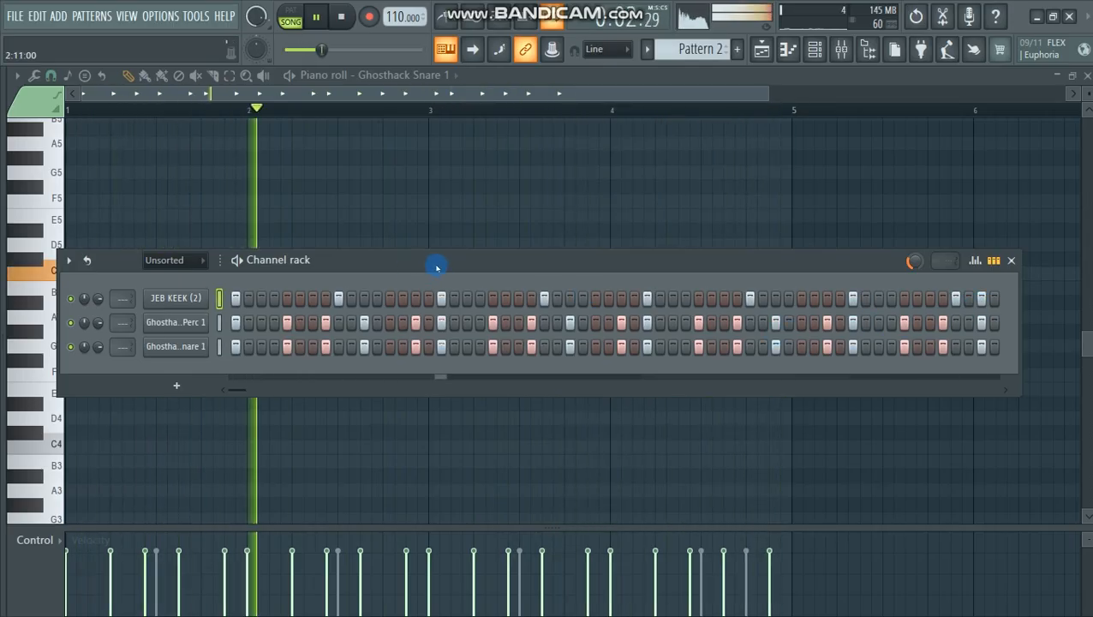
key(space)
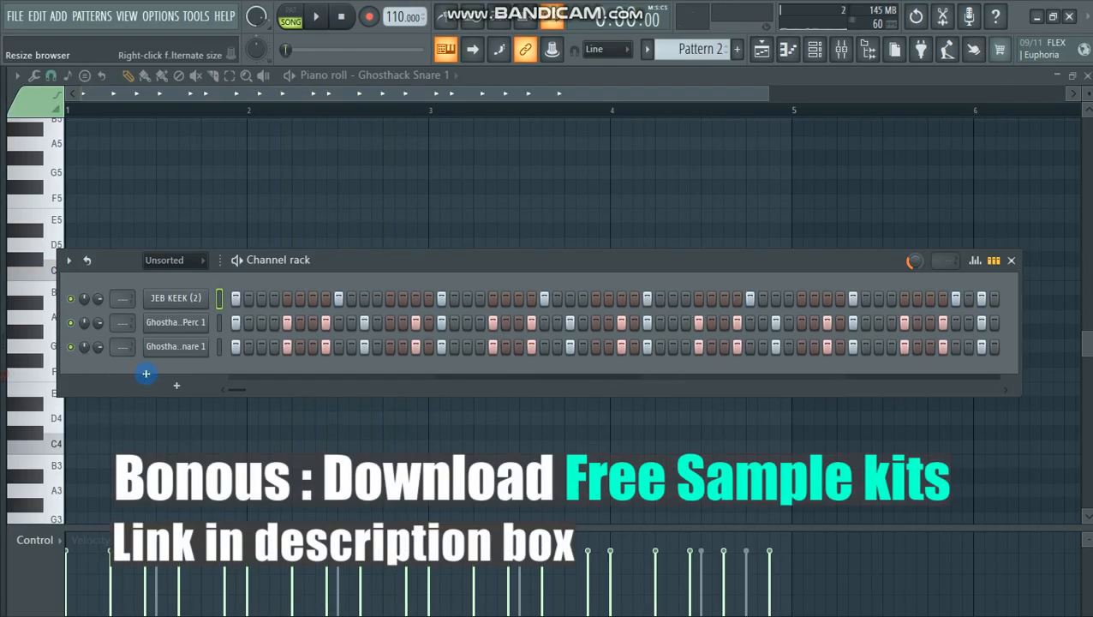
Step: Reopen the browser and audition the percussion samples in the PERX folder of JEB AFROSWING KEET
drag(146, 373, 215, 375)
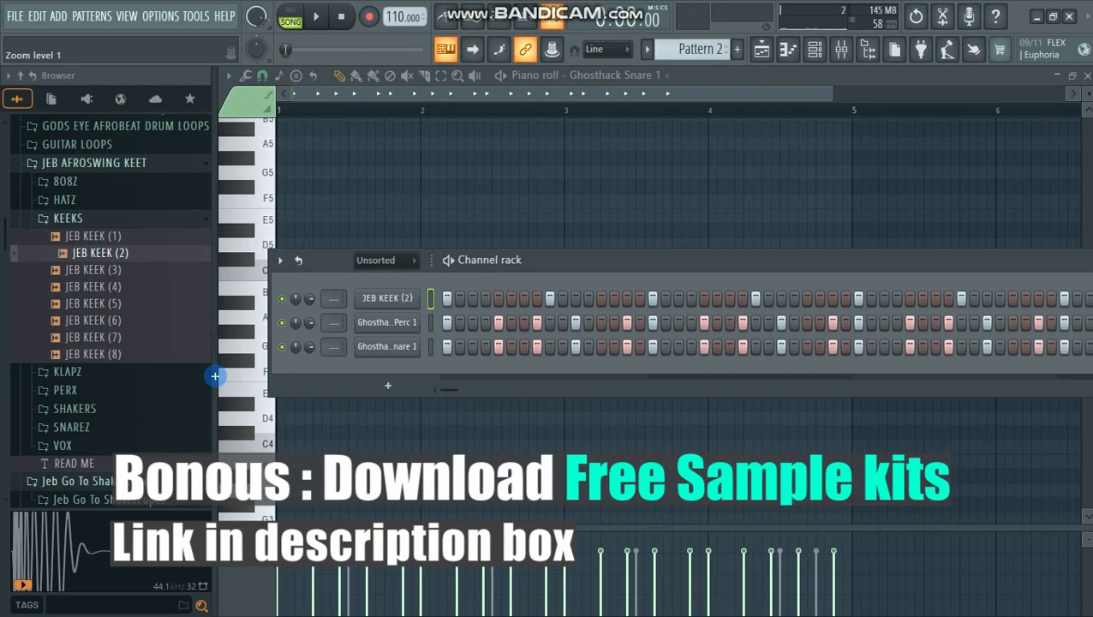
click(80, 393)
click(87, 331)
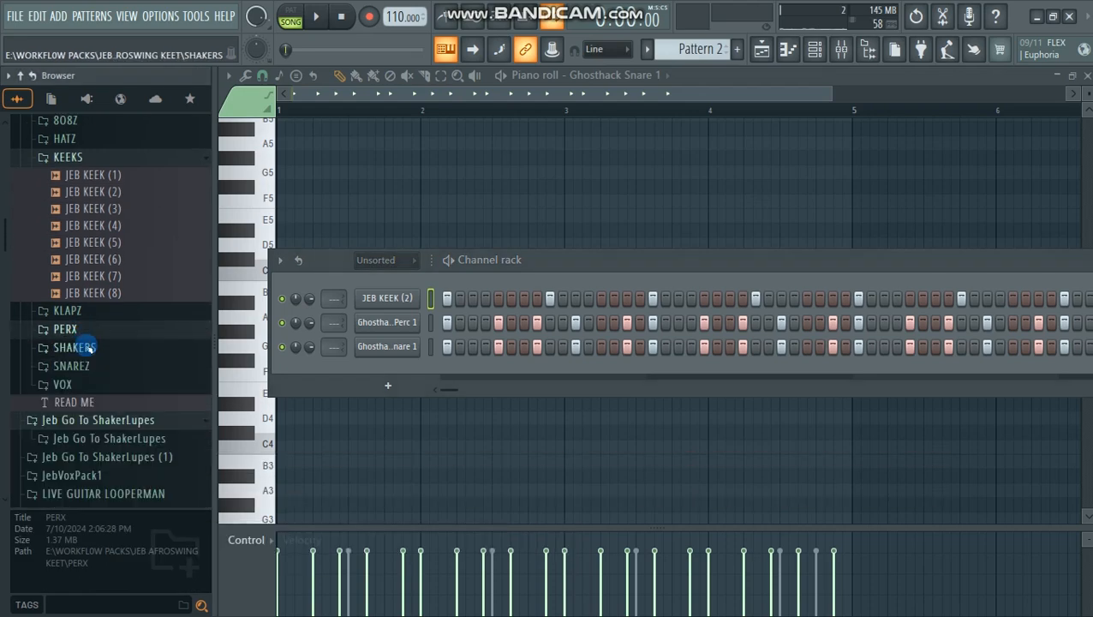
click(66, 332)
click(77, 334)
click(73, 331)
click(90, 363)
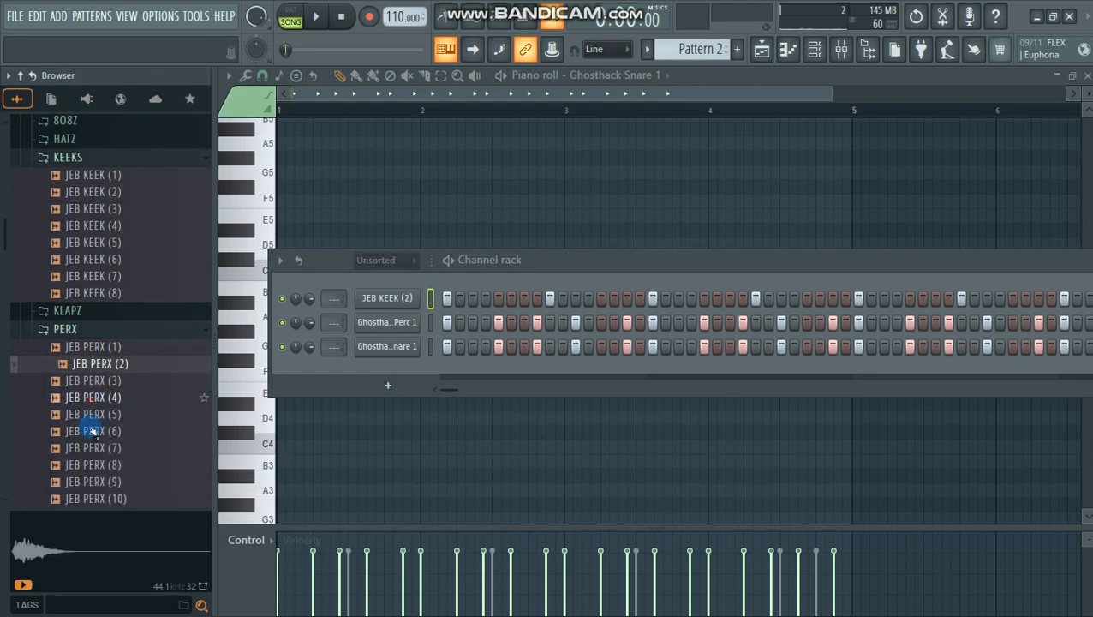
click(91, 418)
click(91, 447)
scroll(91, 448, down, 2)
click(91, 367)
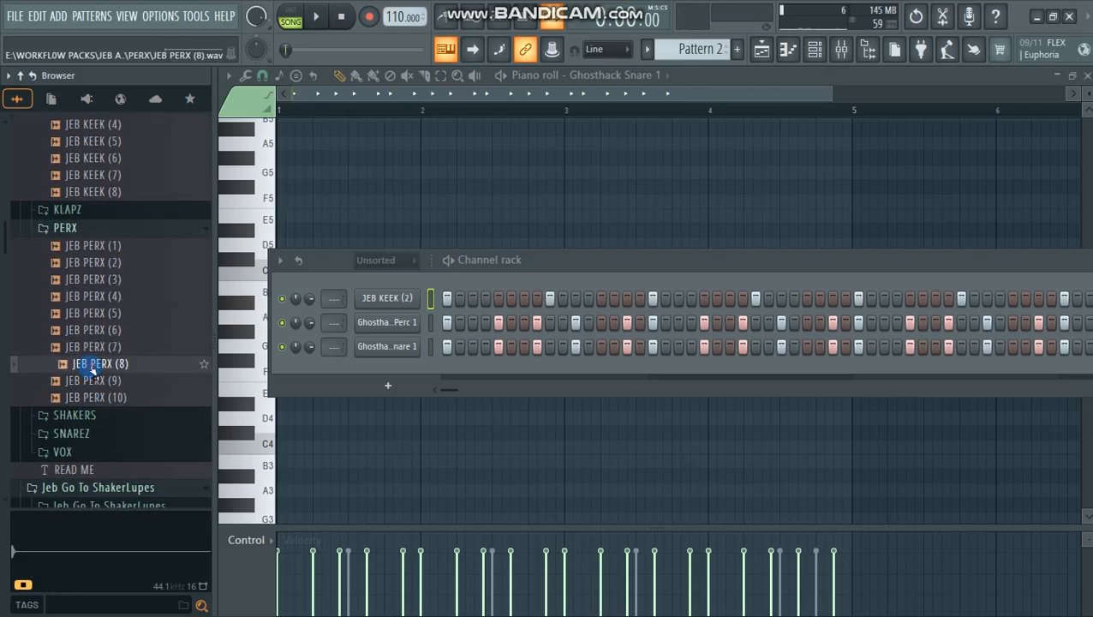
click(95, 382)
click(100, 396)
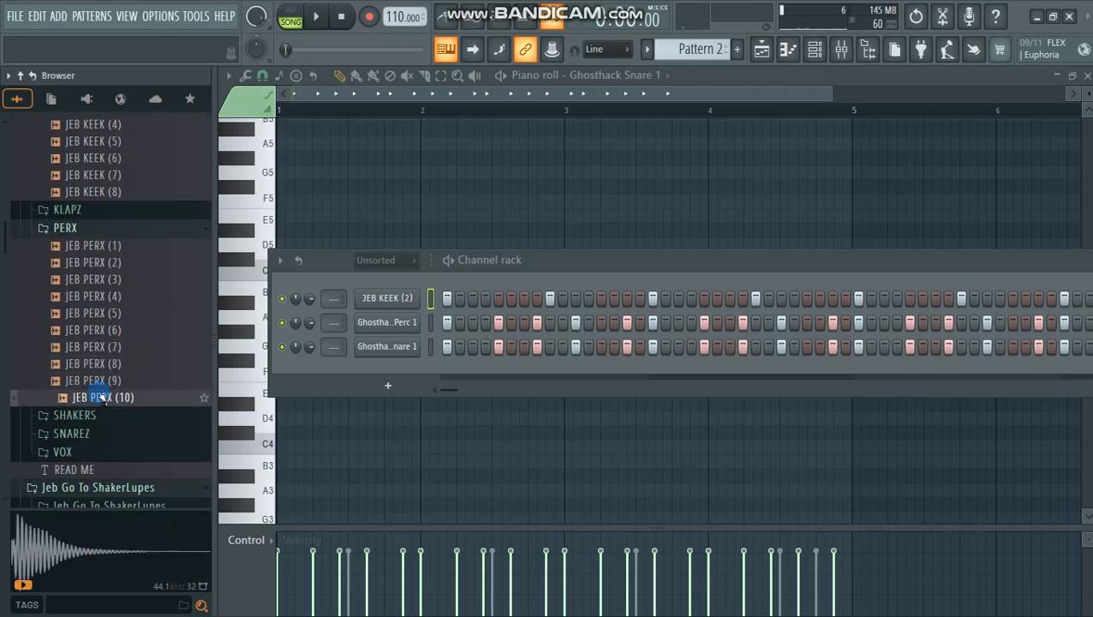
Step: Add JEB PERX (10) as a channel below the Ghosthack snare and place a hit on step 13 during playback
drag(454, 323, 492, 268)
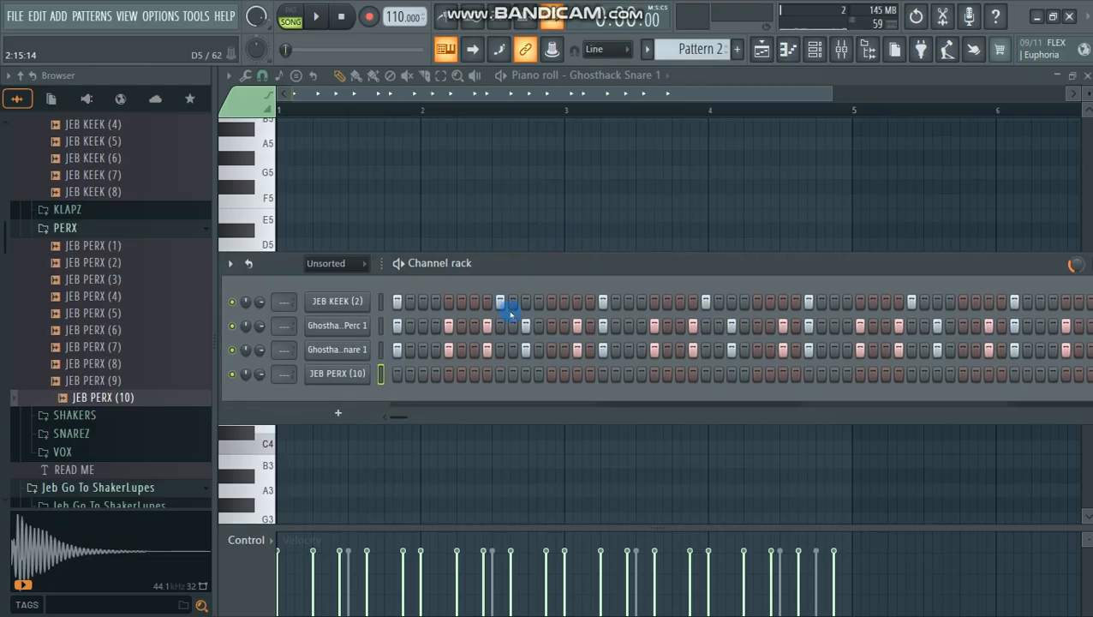
click(564, 374)
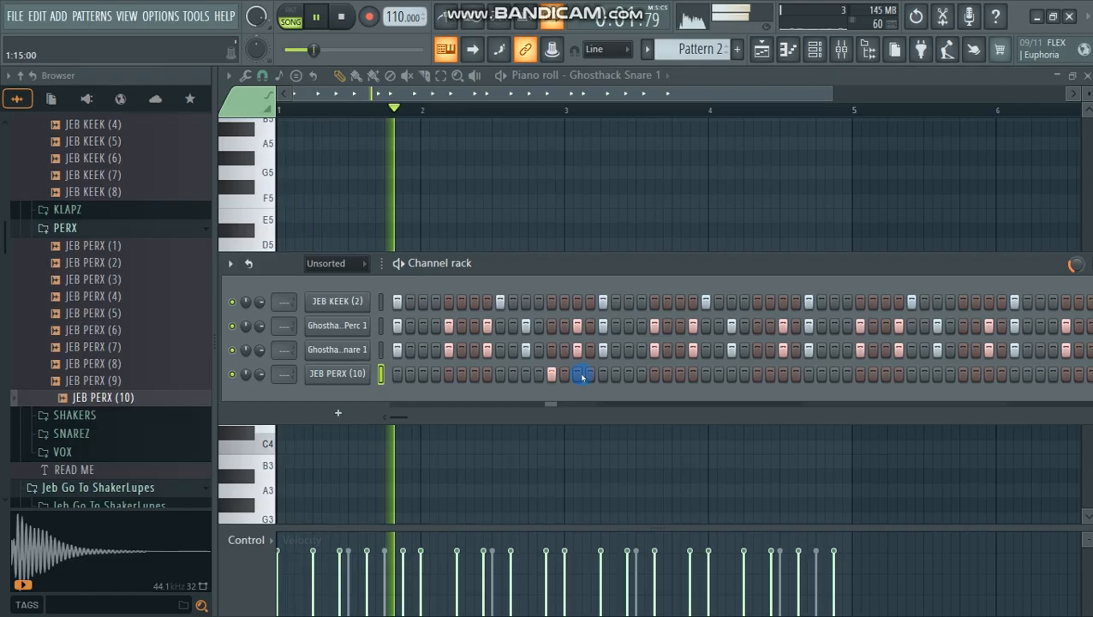
key(space)
Step: Open JEB PERX (10) in the piano roll, duplicate its first-bar hit through bar 4, and play it back
right_click(340, 374)
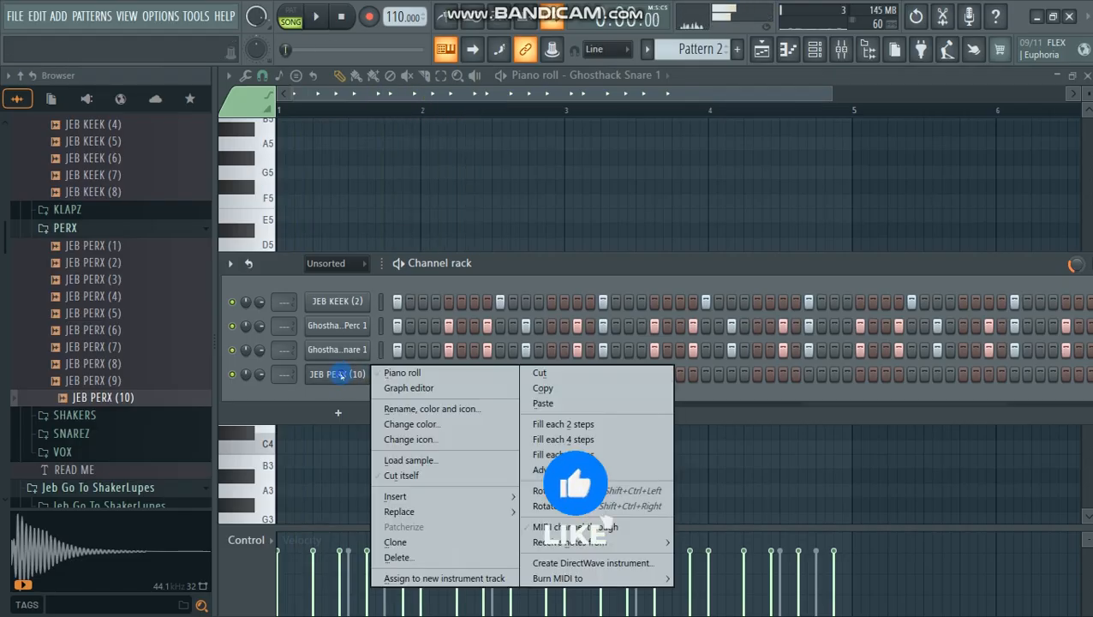
click(401, 373)
drag(422, 112, 178, 150)
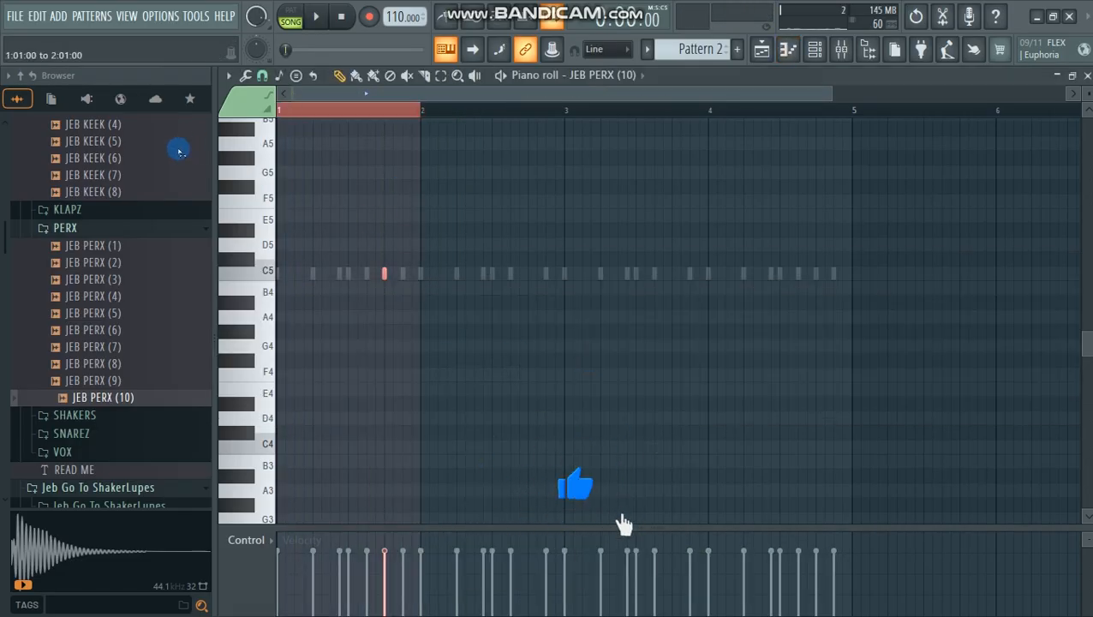
key(ctrl+b)
key(ctrl+b)
key(ctrl+b)
key(space)
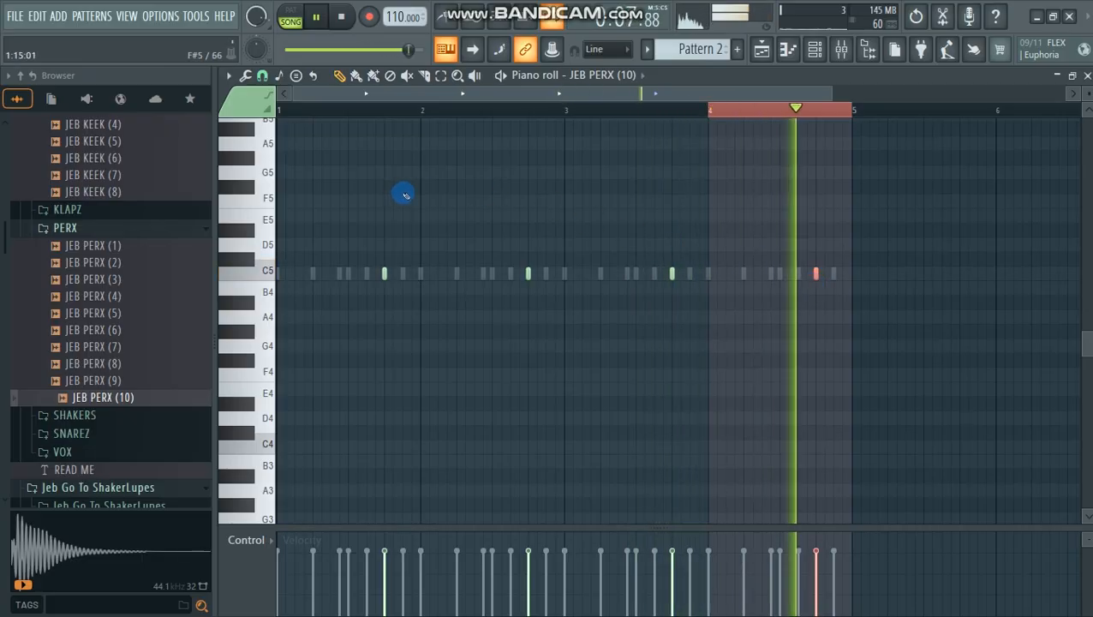
click(284, 108)
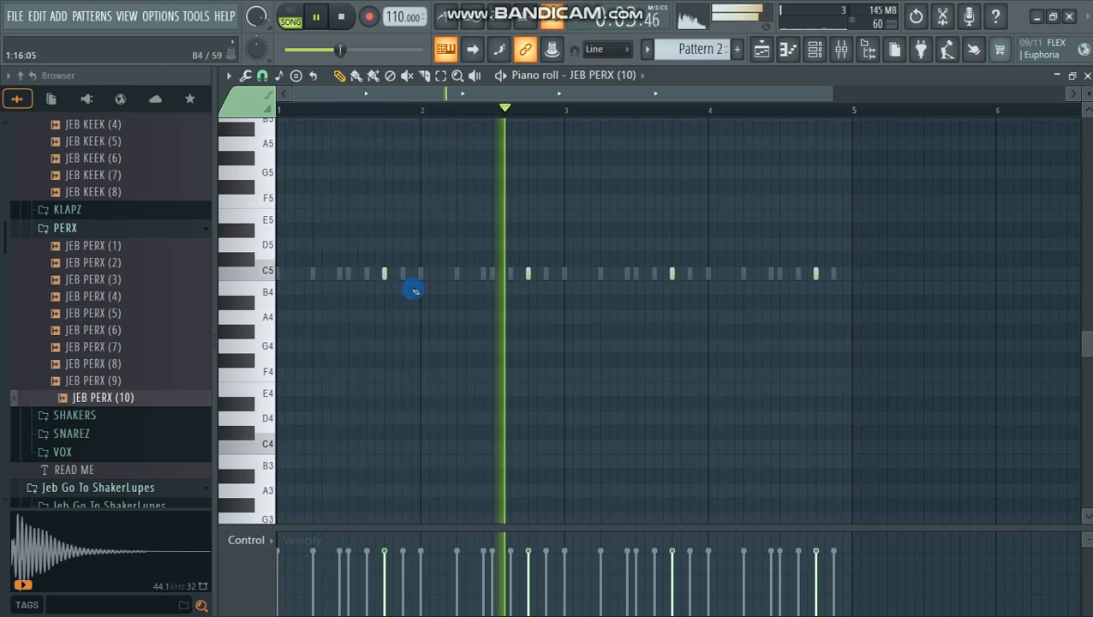
key(space)
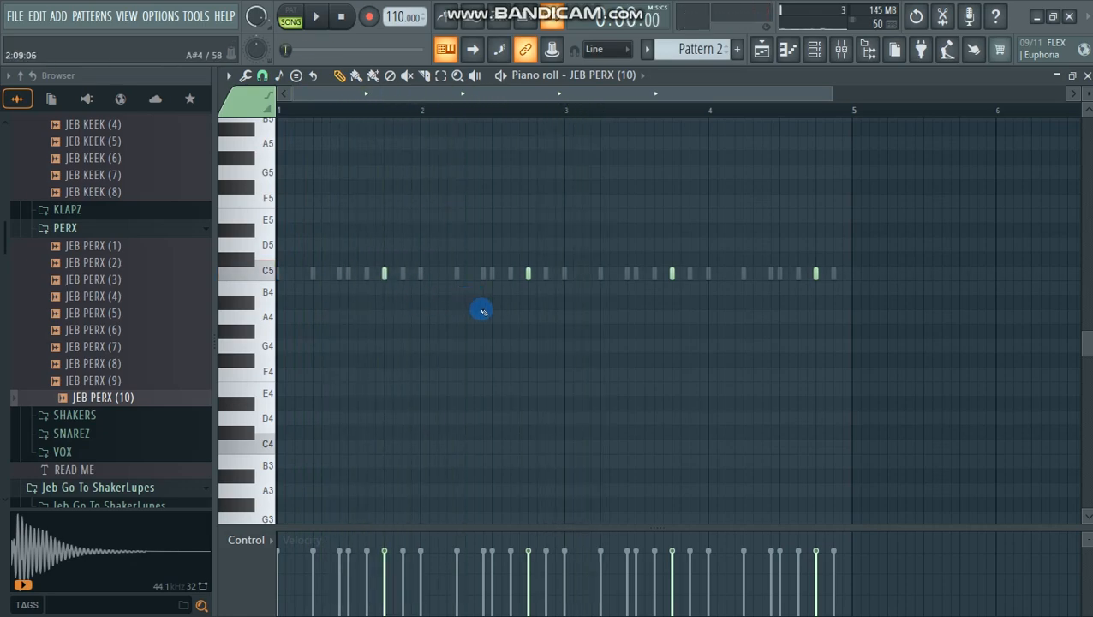
Step: Return to the playlist and mute Track 1, which holds the Ghosthack melody
scroll(769, 214, up, 3)
click(762, 49)
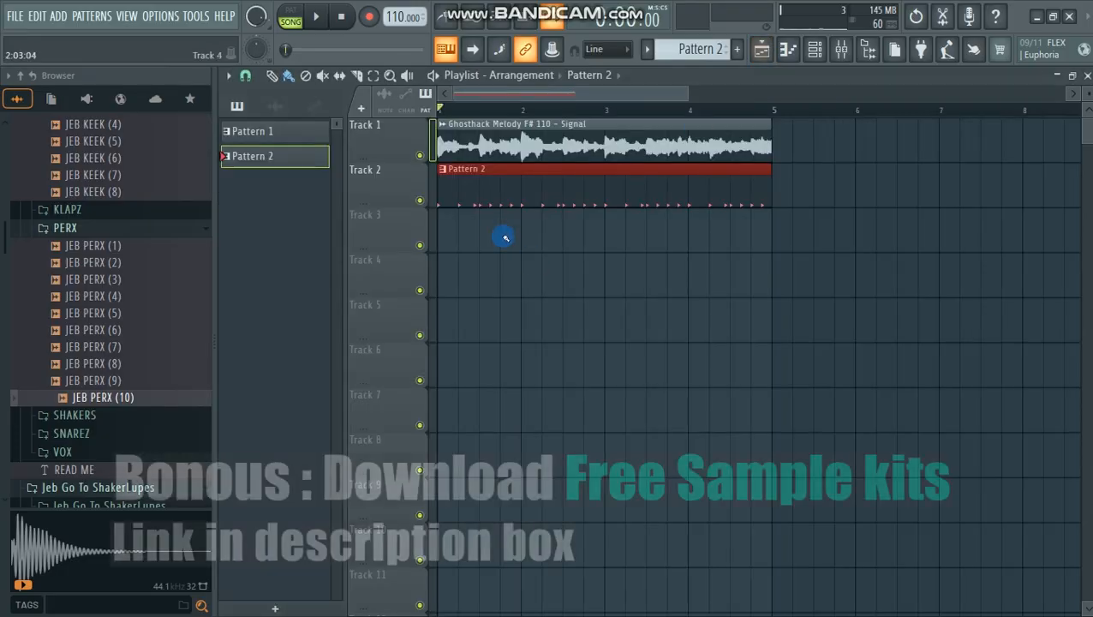
click(420, 155)
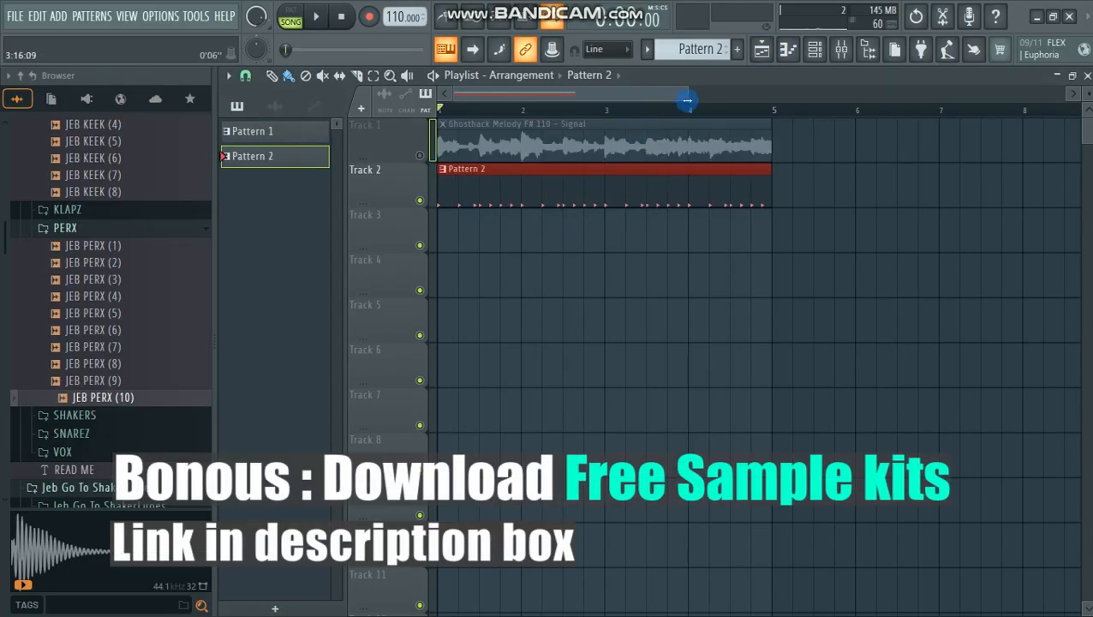
drag(707, 98, 759, 90)
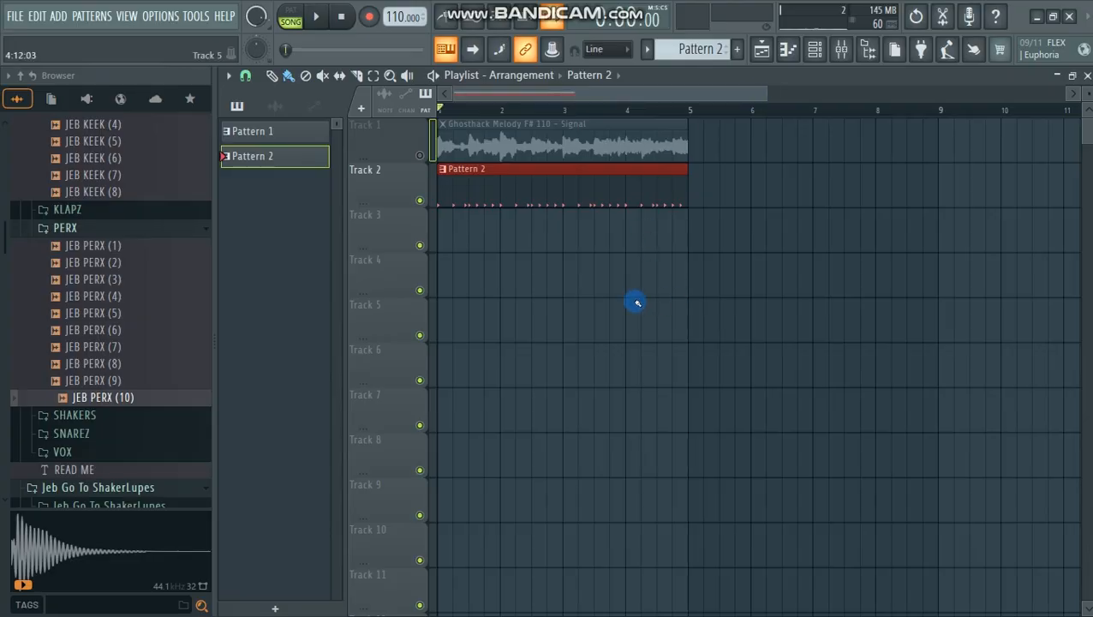
Step: Place the 116 African Shaker 03 loop from the SHAKERS folder at the start of Track 3 and set its channel volume to 72%
scroll(94, 326, up, 2)
scroll(80, 320, down, 5)
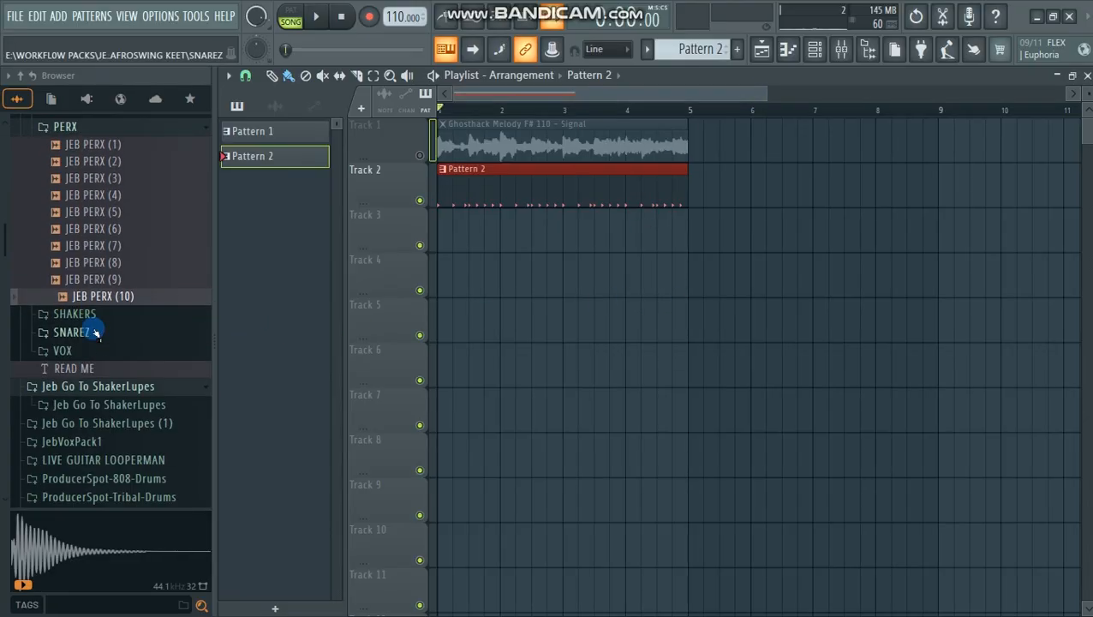
click(77, 316)
click(96, 348)
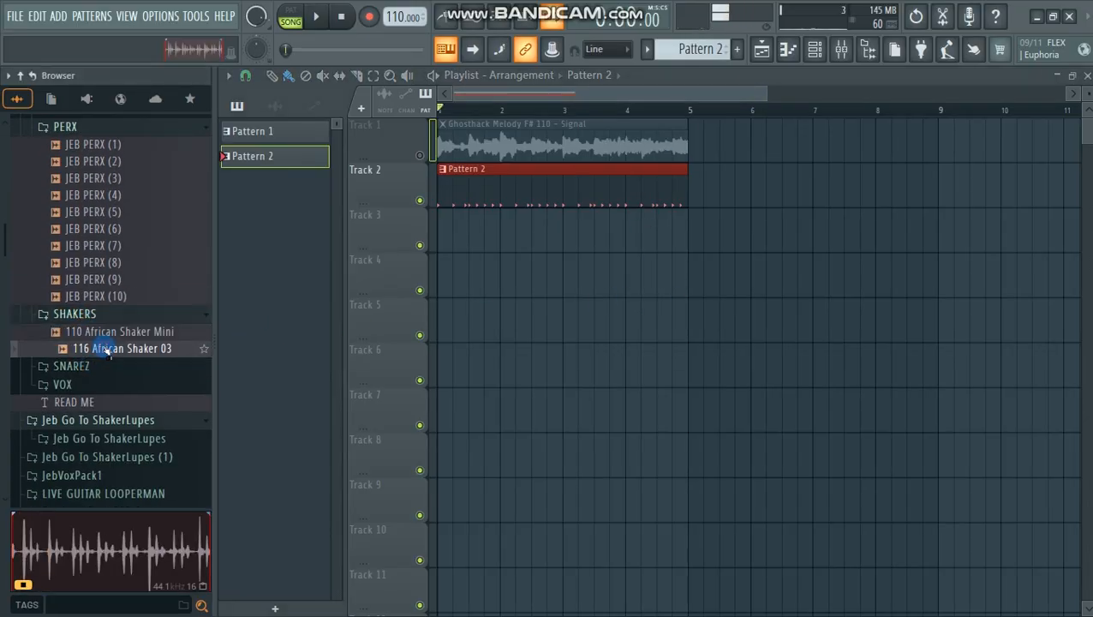
drag(593, 322, 481, 235)
double_click(503, 222)
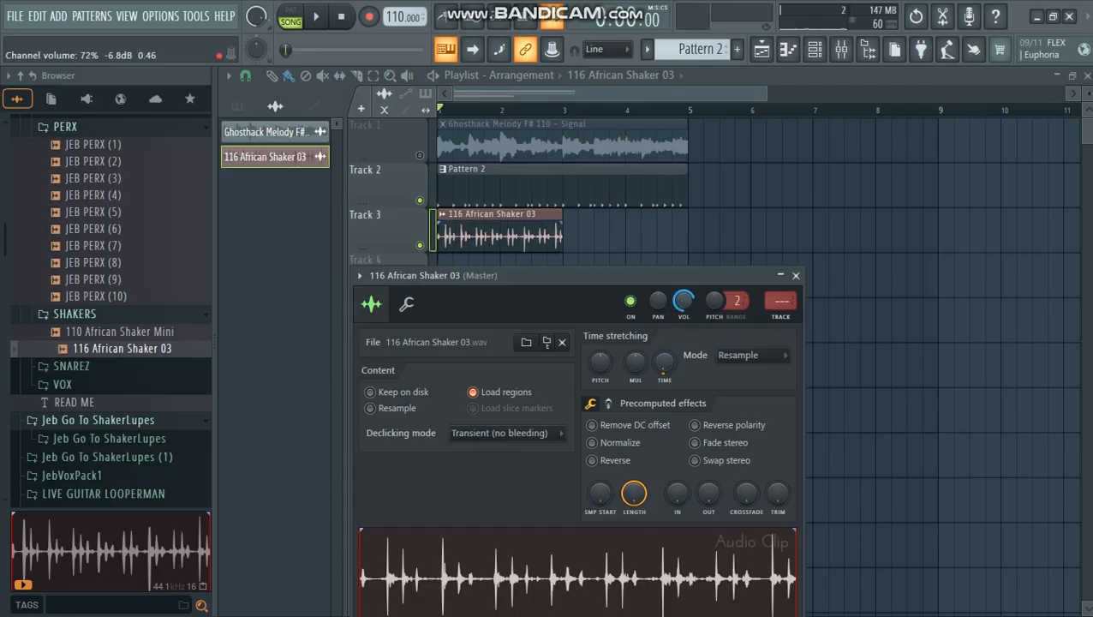
click(797, 276)
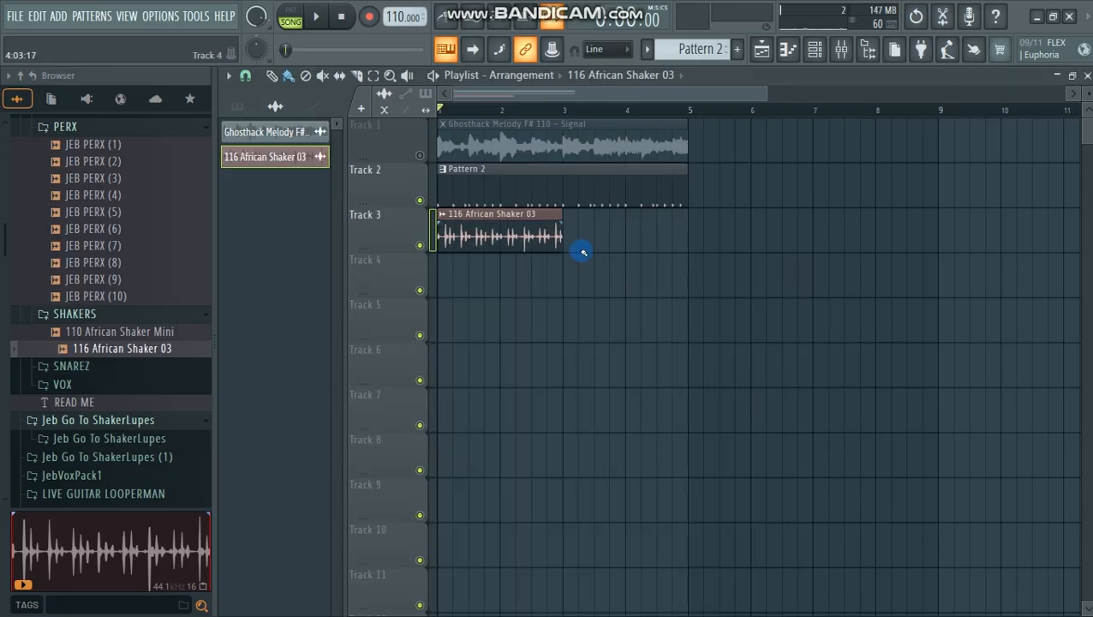
Step: Repeat the shaker clip at bar 3 of Track 3 and play the arrangement with the browser collapsed
click(581, 247)
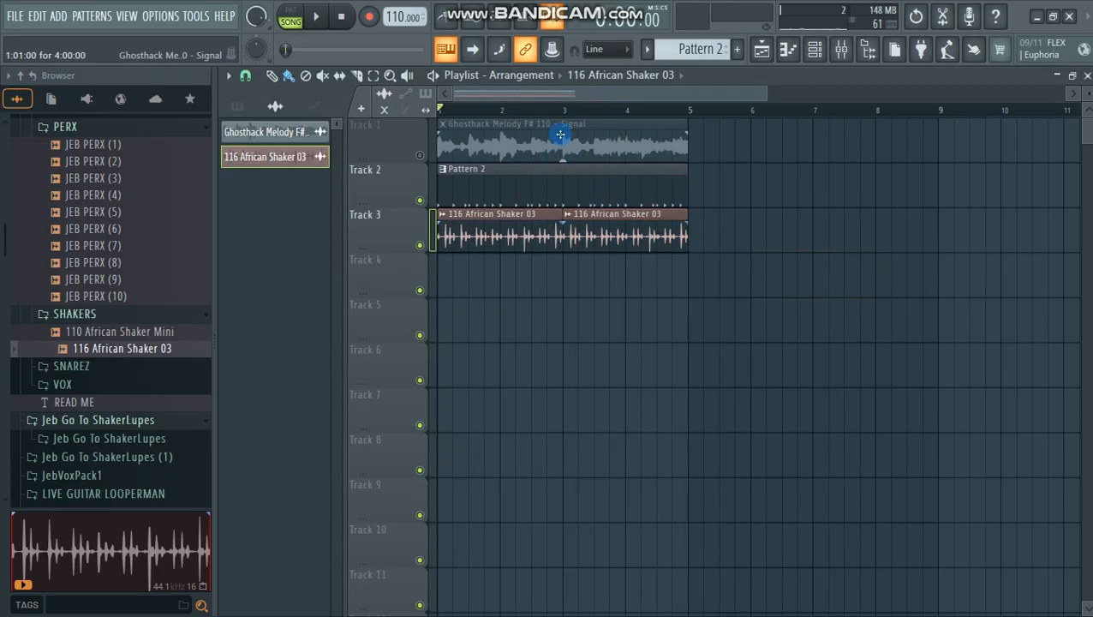
drag(217, 249, 2, 268)
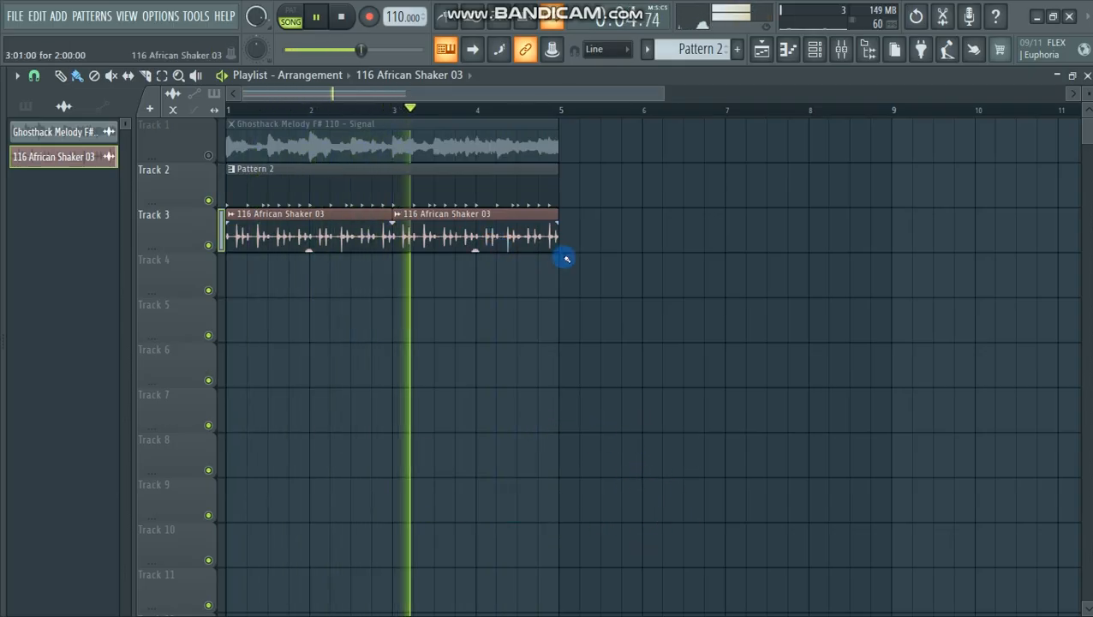
key(space)
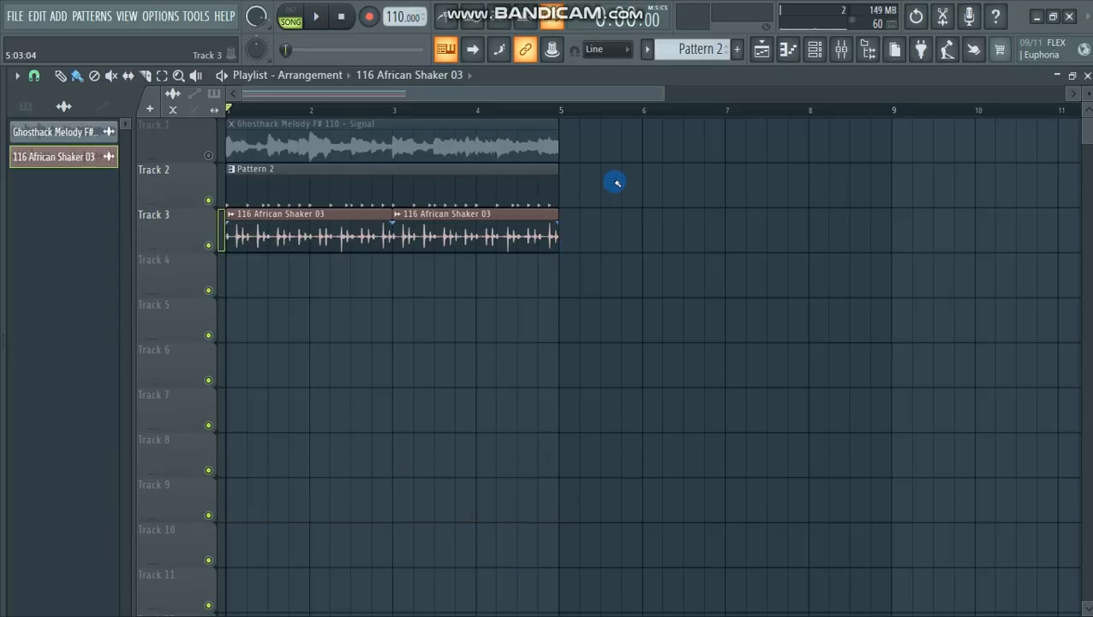
Step: Delete the Ghosthack melody clip, shift Pattern 2 and both shaker clips up to Tracks 1 and 2, and unmute Track 1
right_click(366, 138)
drag(341, 182, 340, 108)
drag(318, 224, 317, 146)
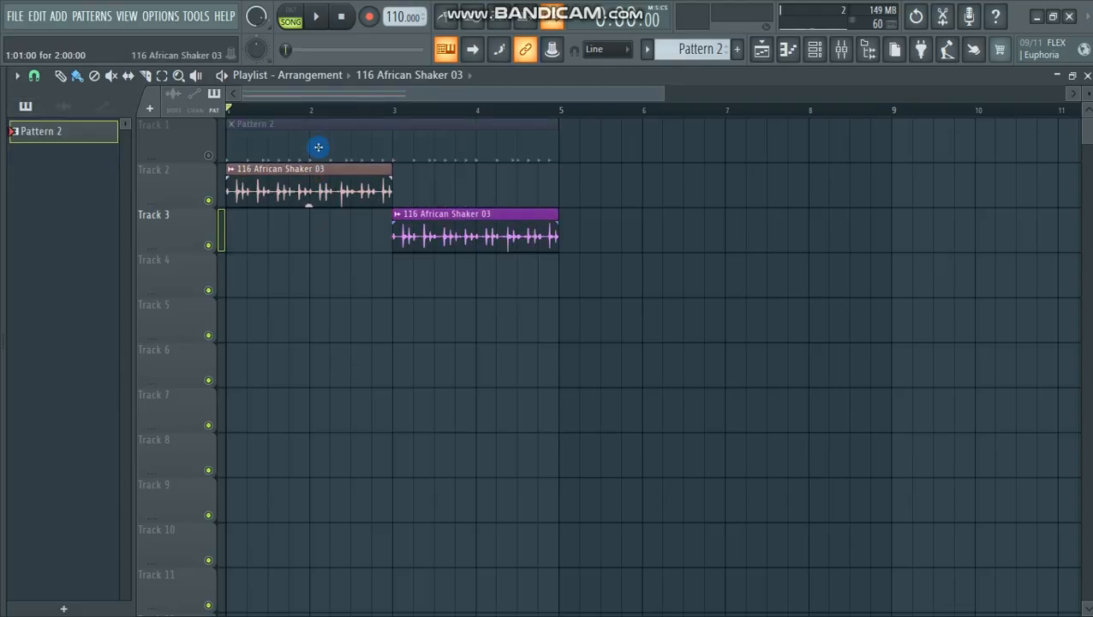
drag(427, 227, 425, 156)
click(207, 157)
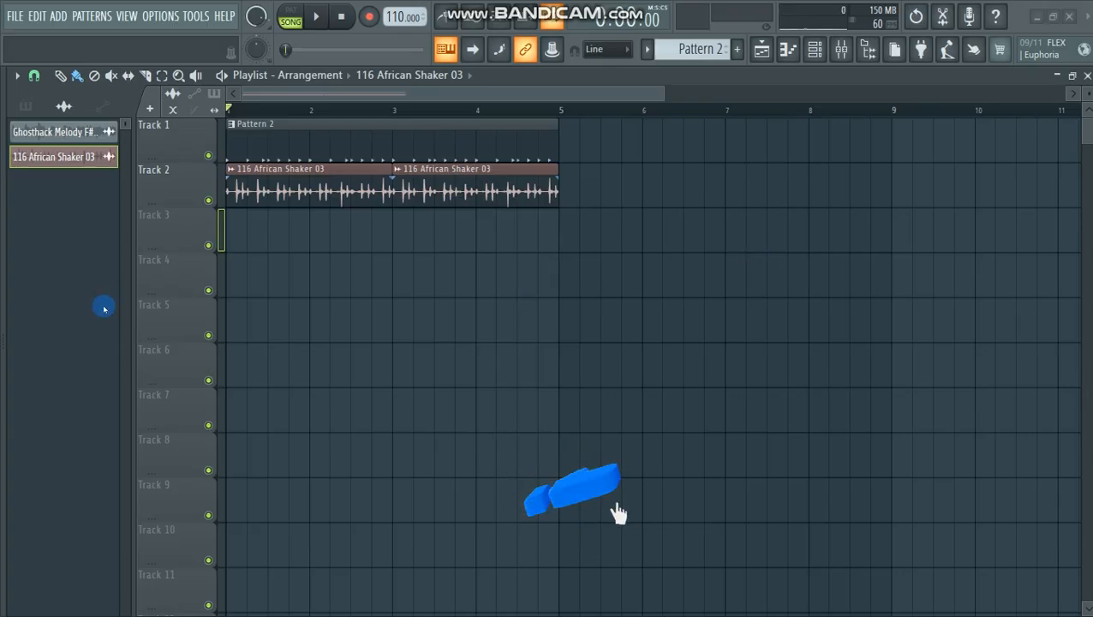
Step: Reopen the browser and add a ravity(S) instrument channel to Pattern 2, moving its window up so the full preset browser shows
drag(4, 352, 139, 349)
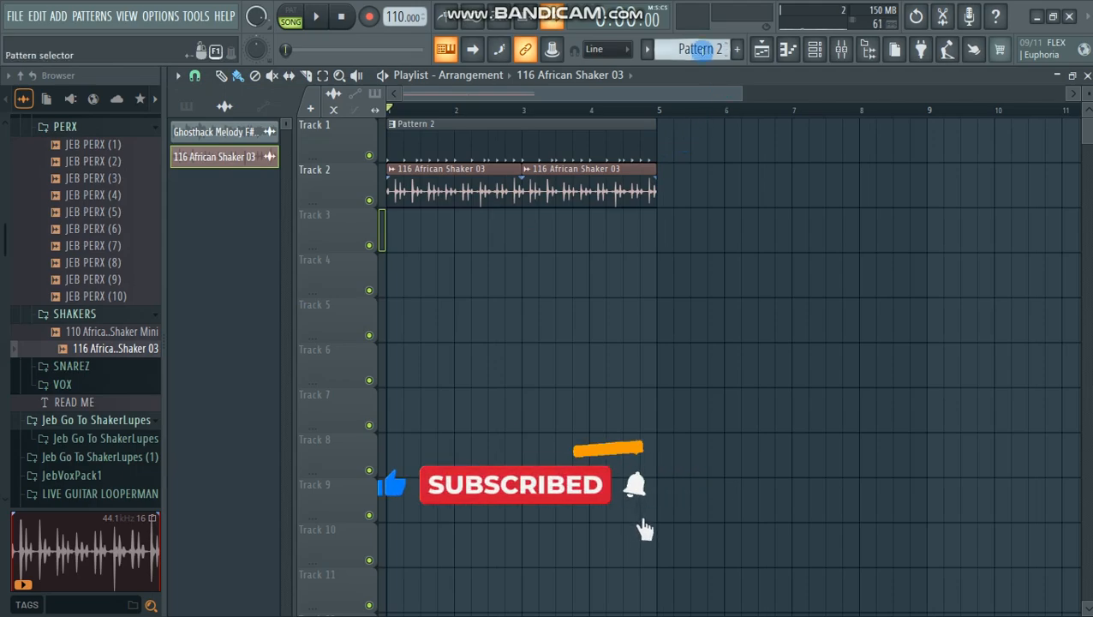
click(579, 134)
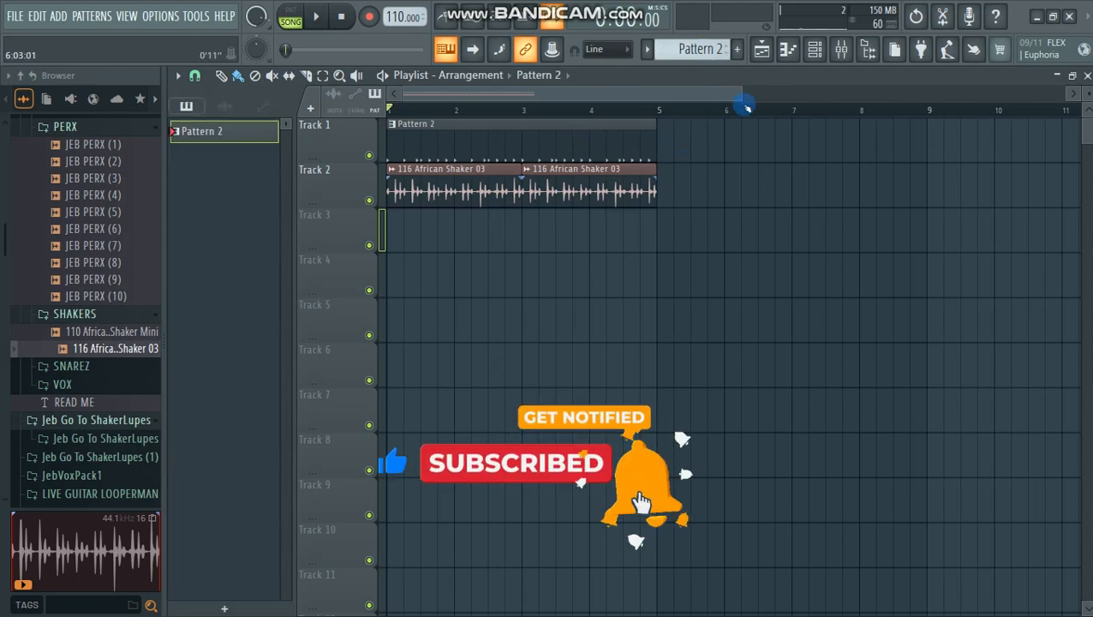
click(815, 49)
click(289, 365)
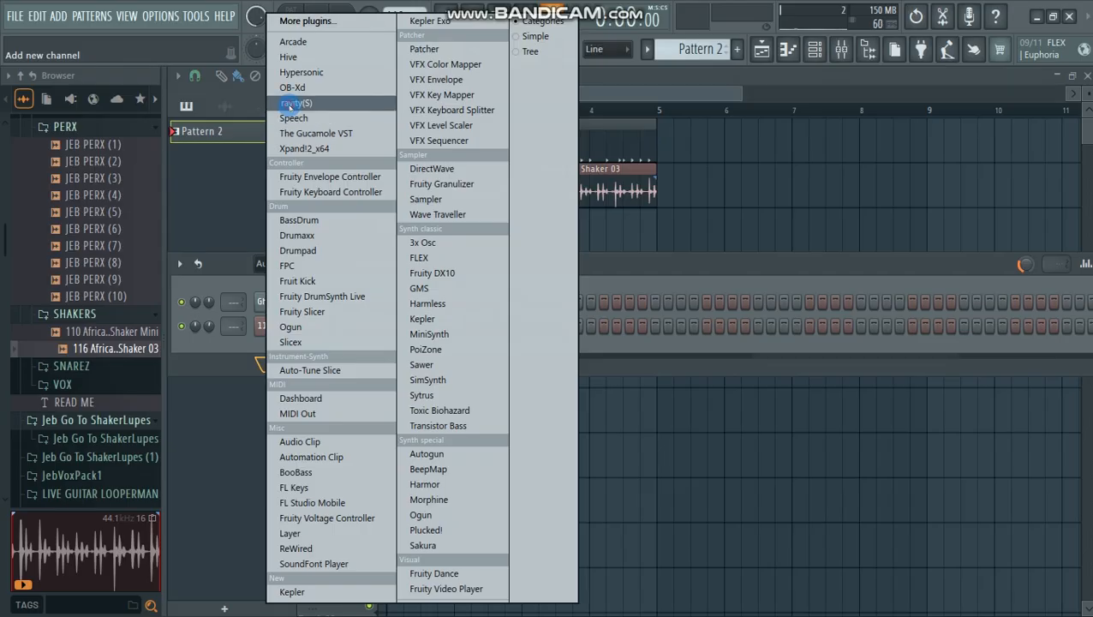
click(290, 104)
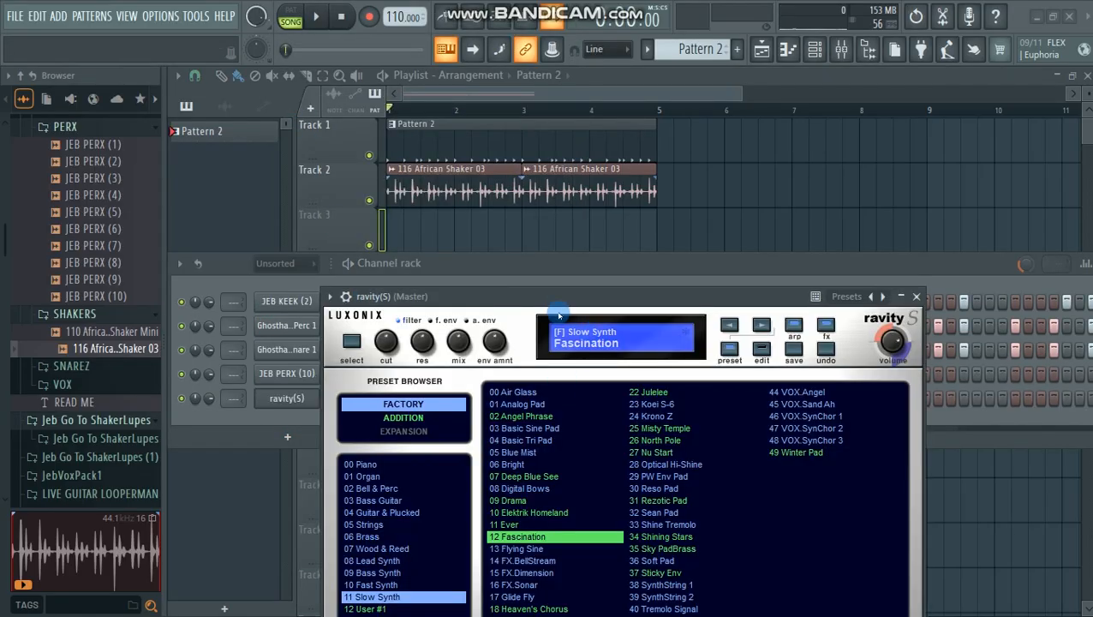
drag(555, 295, 512, 158)
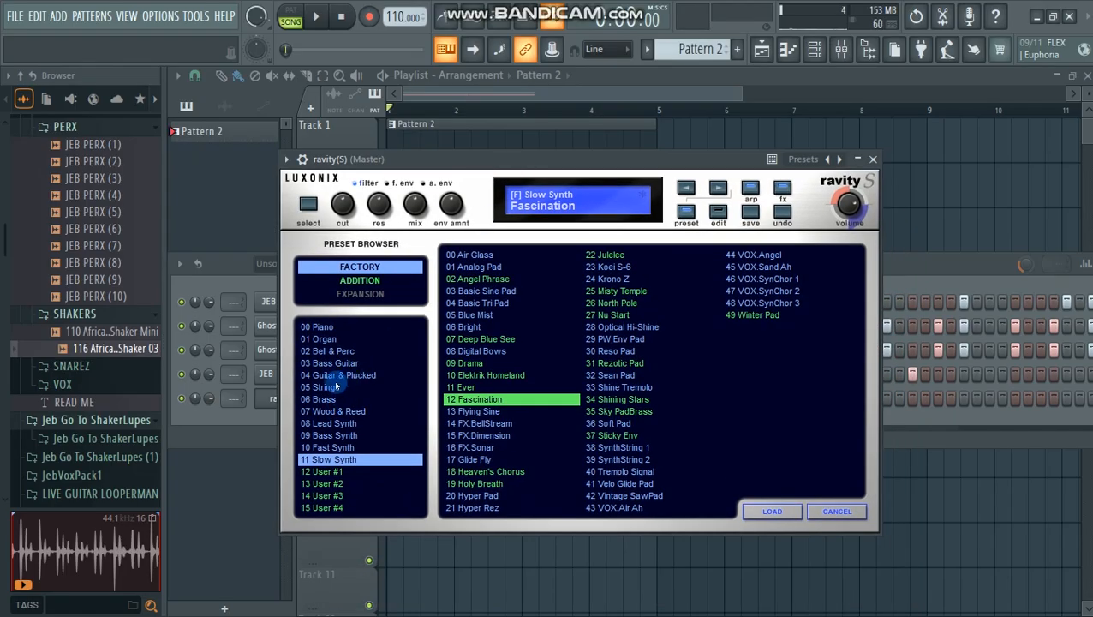
Step: Load the Marimba preset from ravity(S)'s factory Bell & Perc bank and close the instrument window
click(334, 412)
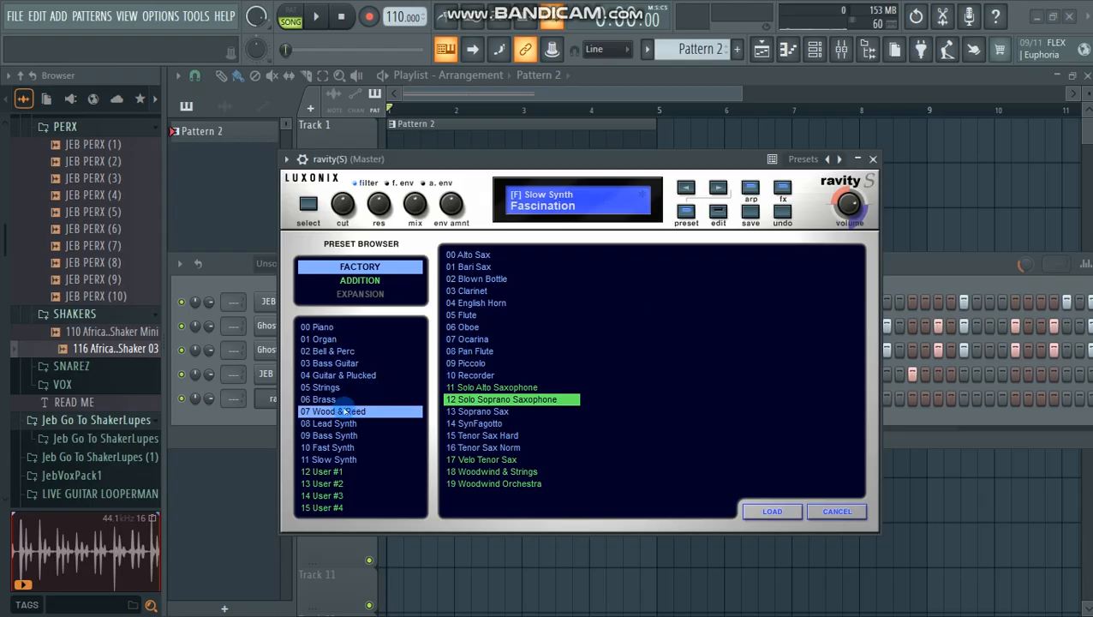
click(338, 375)
click(327, 351)
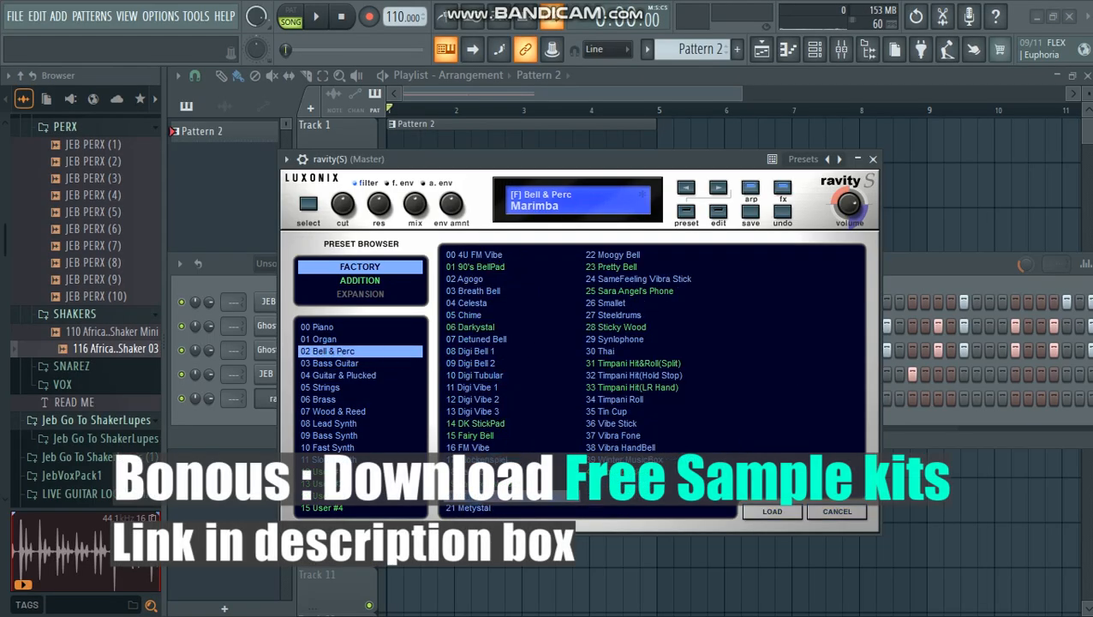
double_click(476, 496)
click(872, 160)
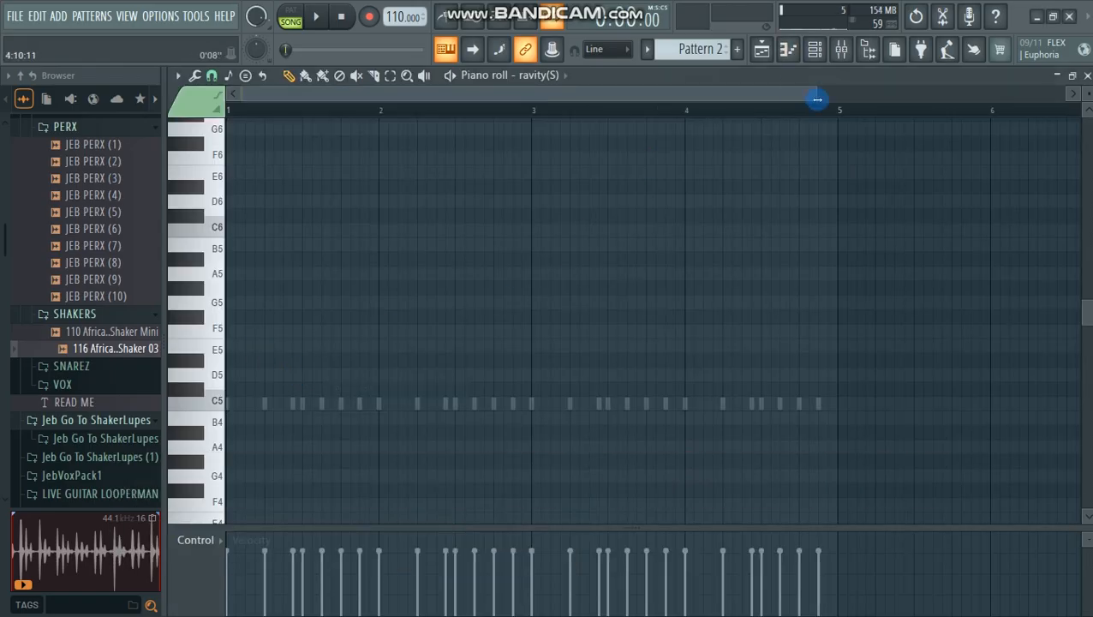
Step: Enter a C5, E5 and A5 chord for ravity(S) at the start of bar 1, stretch it to one full bar and play it
drag(818, 99, 396, 99)
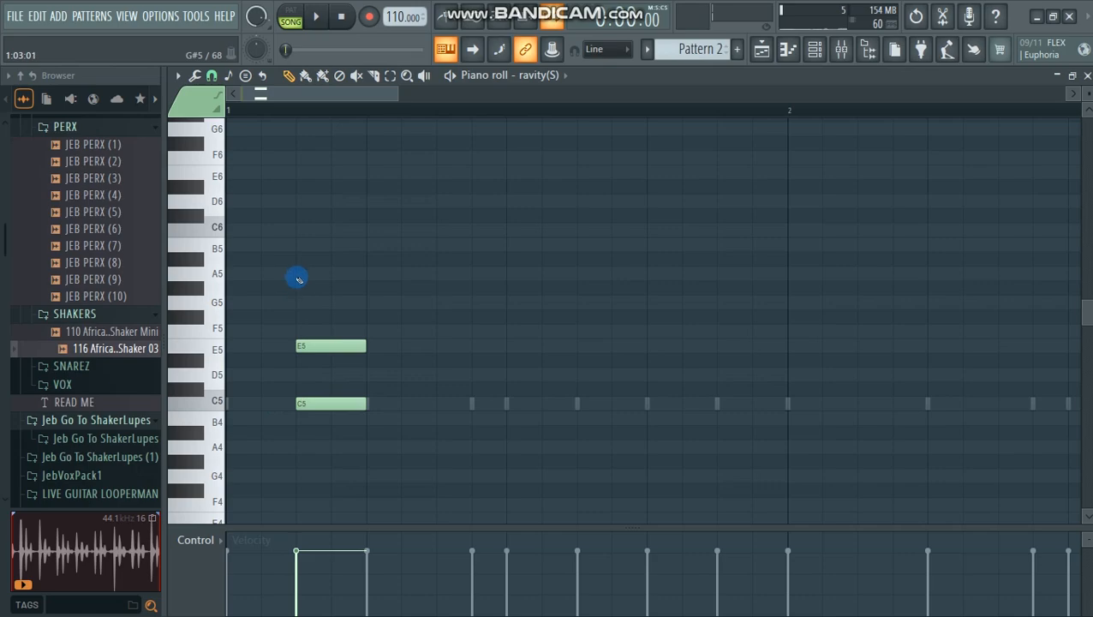
key(space)
key(space)
drag(397, 99, 508, 98)
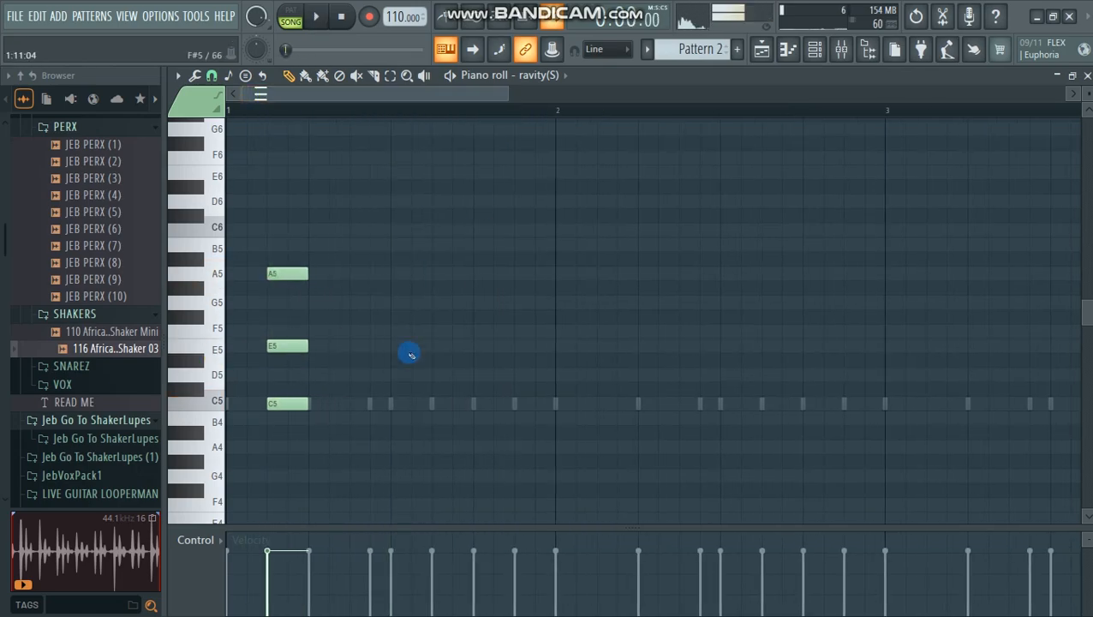
key(space)
drag(315, 238, 266, 435)
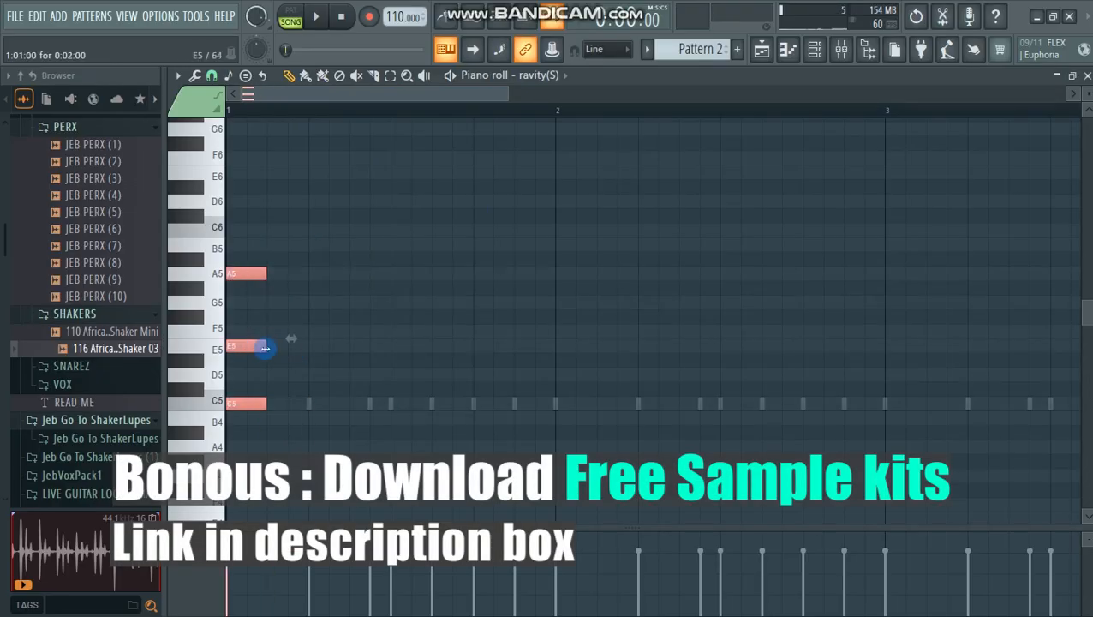
key(space)
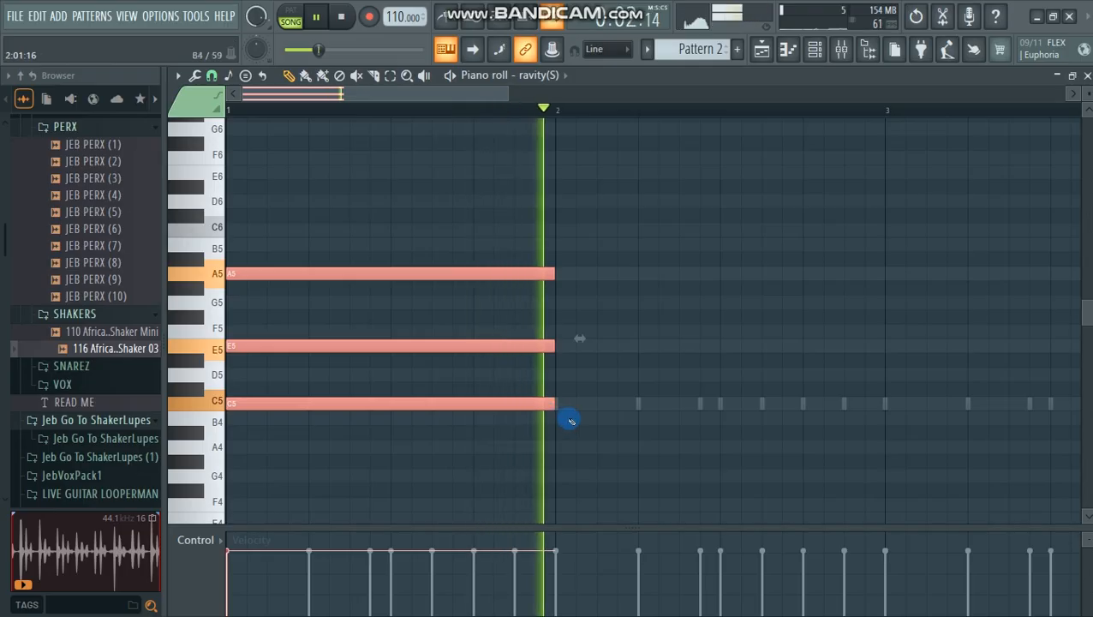
key(space)
Step: Add a one-bar chord of A4, D5 and G5 in bar 2 and play the result
click(555, 445)
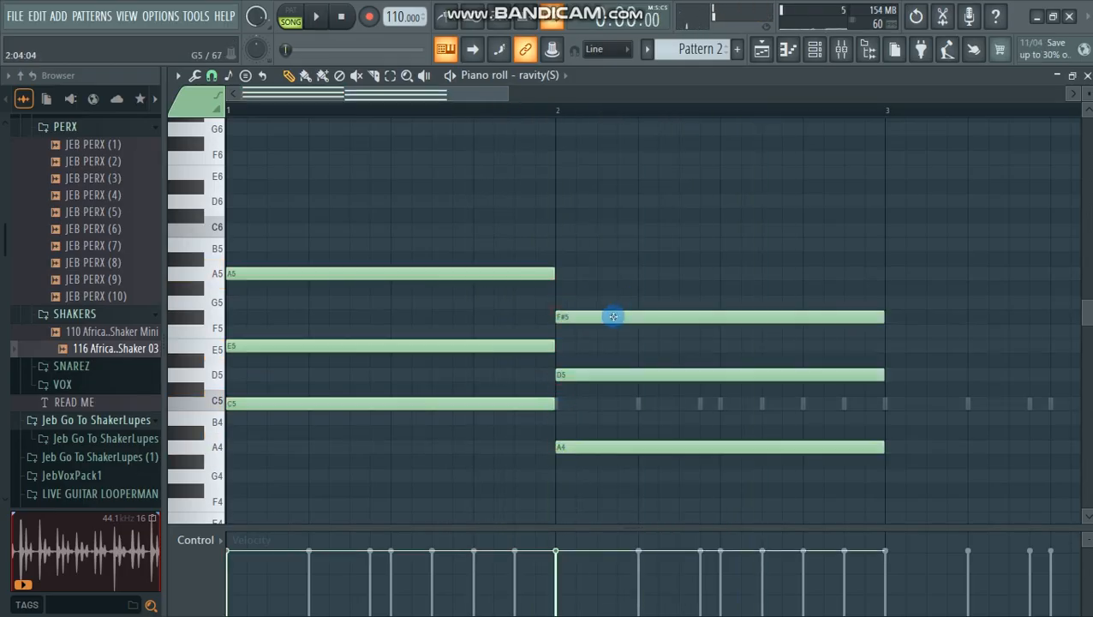
drag(607, 312, 605, 301)
key(space)
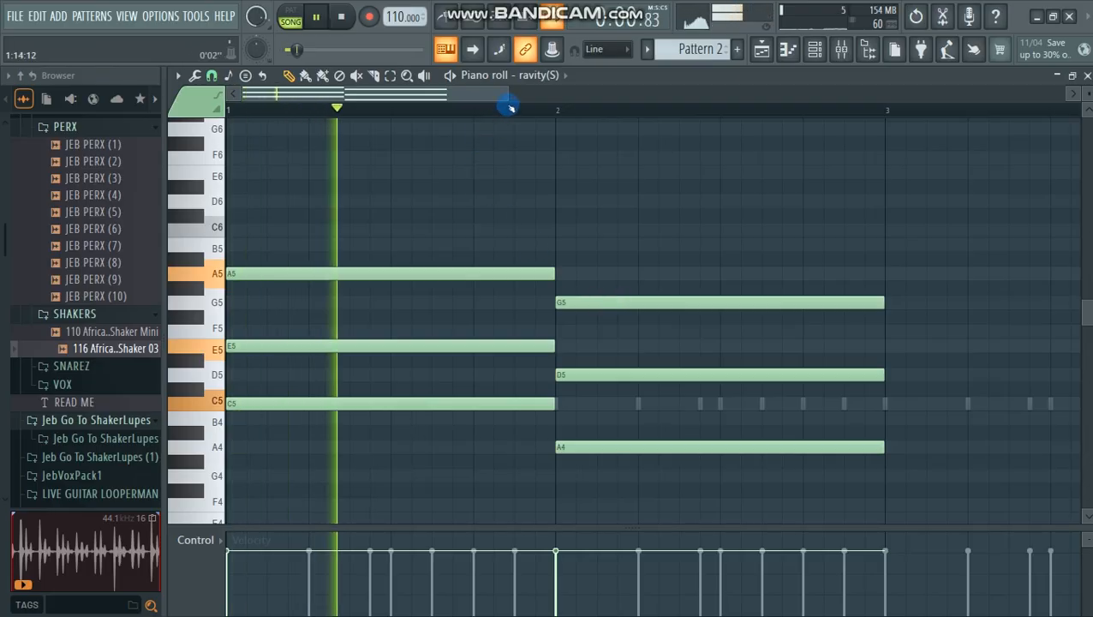
Step: Add a one-bar chord of C5, E5 and A5 in bar 3
drag(508, 95, 720, 96)
click(595, 403)
key(space)
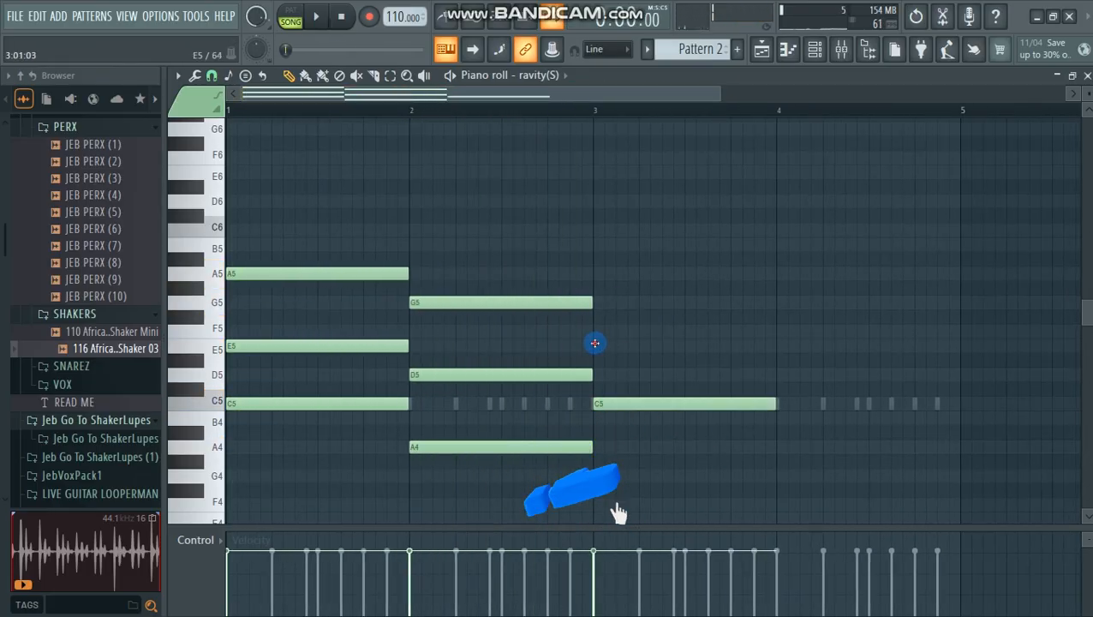
click(593, 345)
click(597, 274)
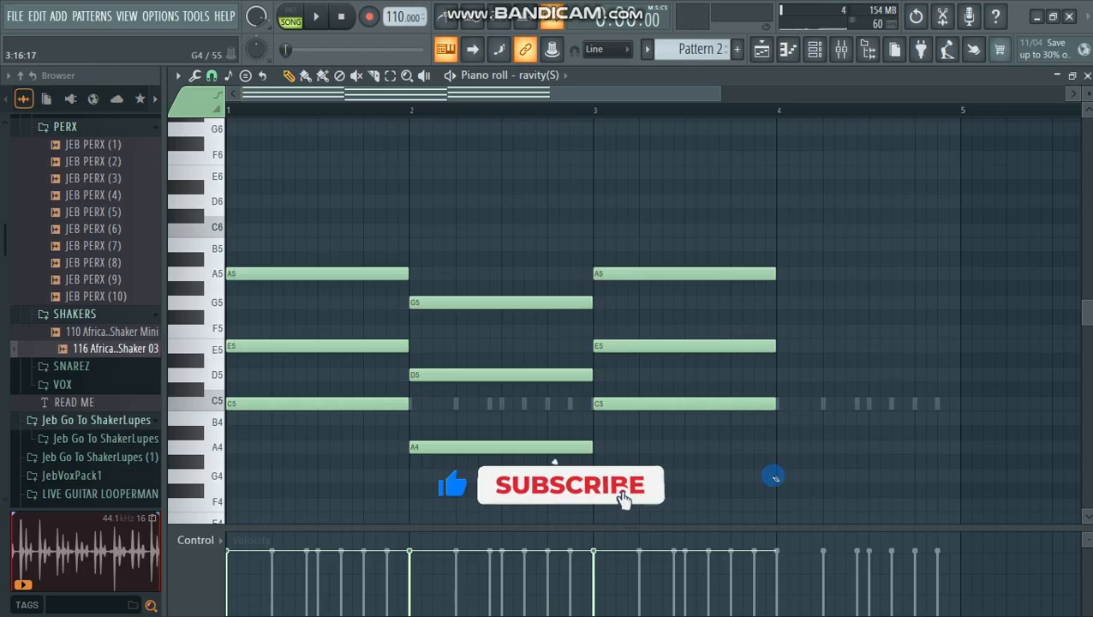
Step: Add a one-bar chord of G4, B4 and E5 in bar 4
click(775, 476)
click(780, 417)
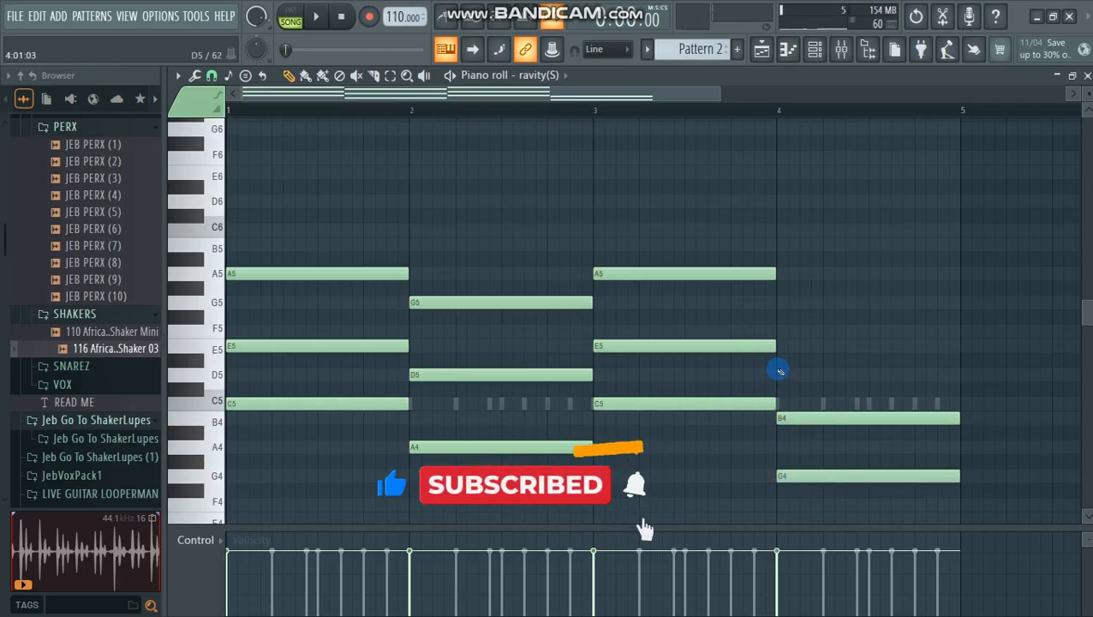
click(778, 347)
scroll(820, 318, down, 1)
scroll(820, 318, up, 2)
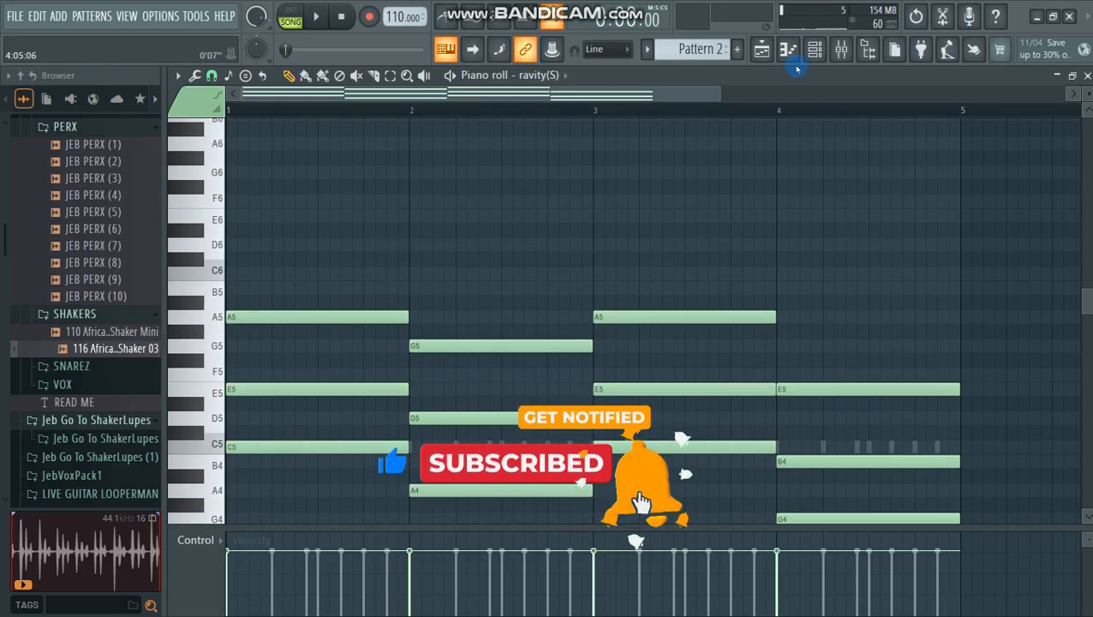
Step: Reopen the ravity(S) preset browser, choose Chip EP from the factory Piano bank and close the instrument window
click(817, 45)
click(291, 398)
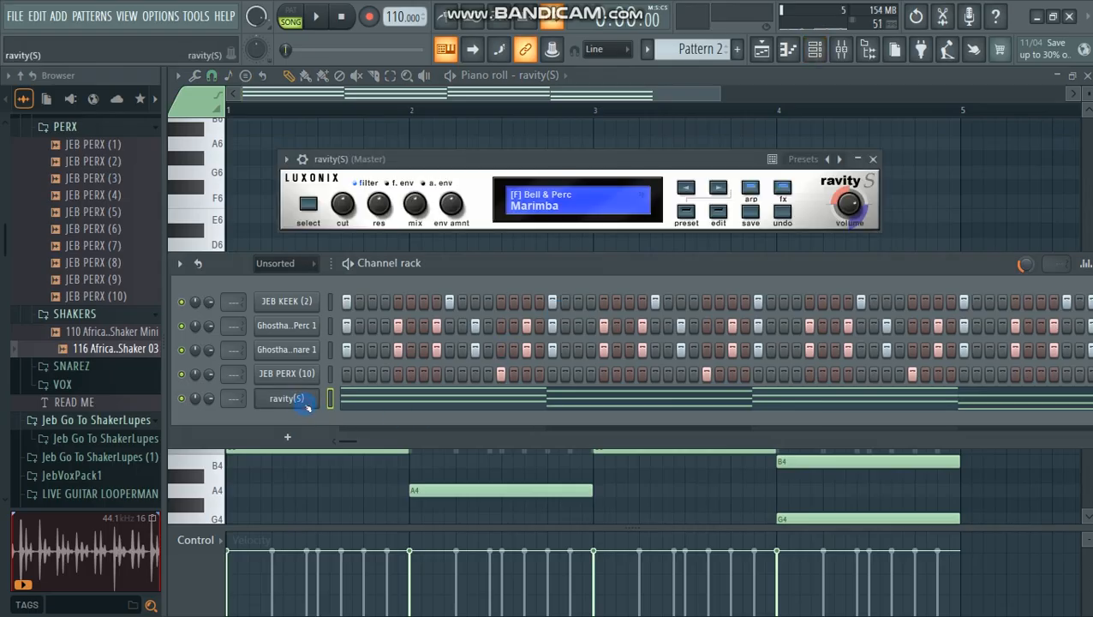
click(543, 194)
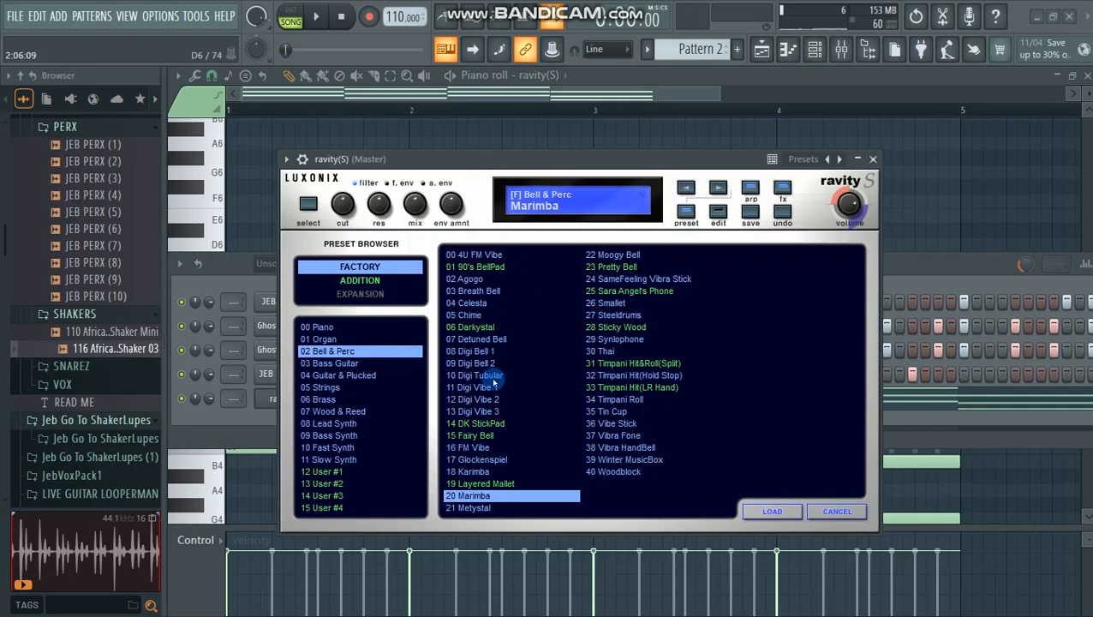
click(322, 327)
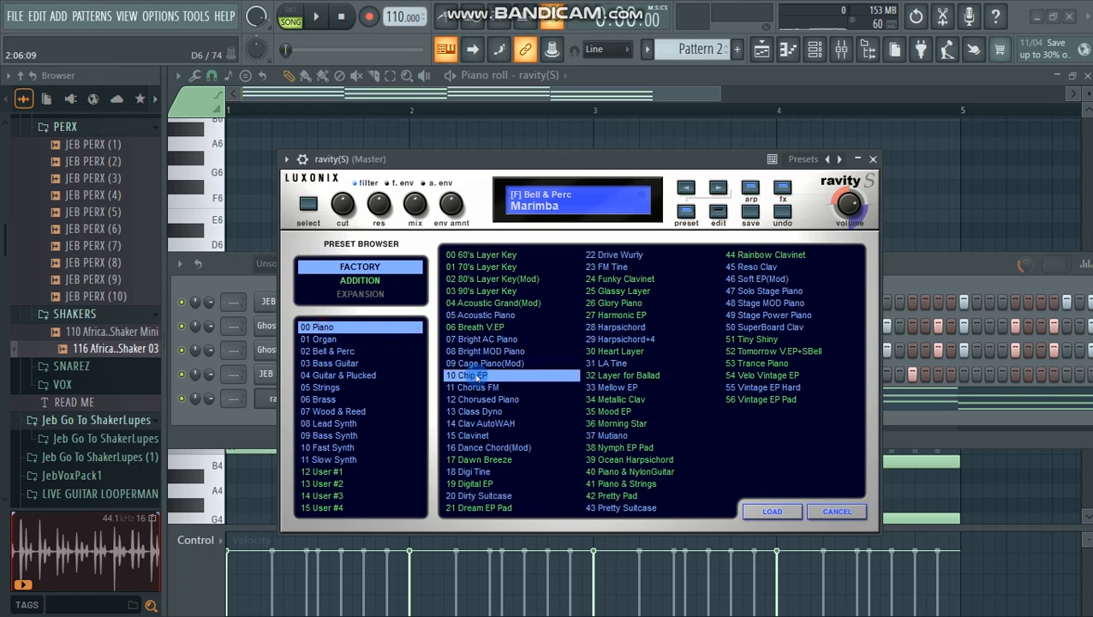
click(873, 160)
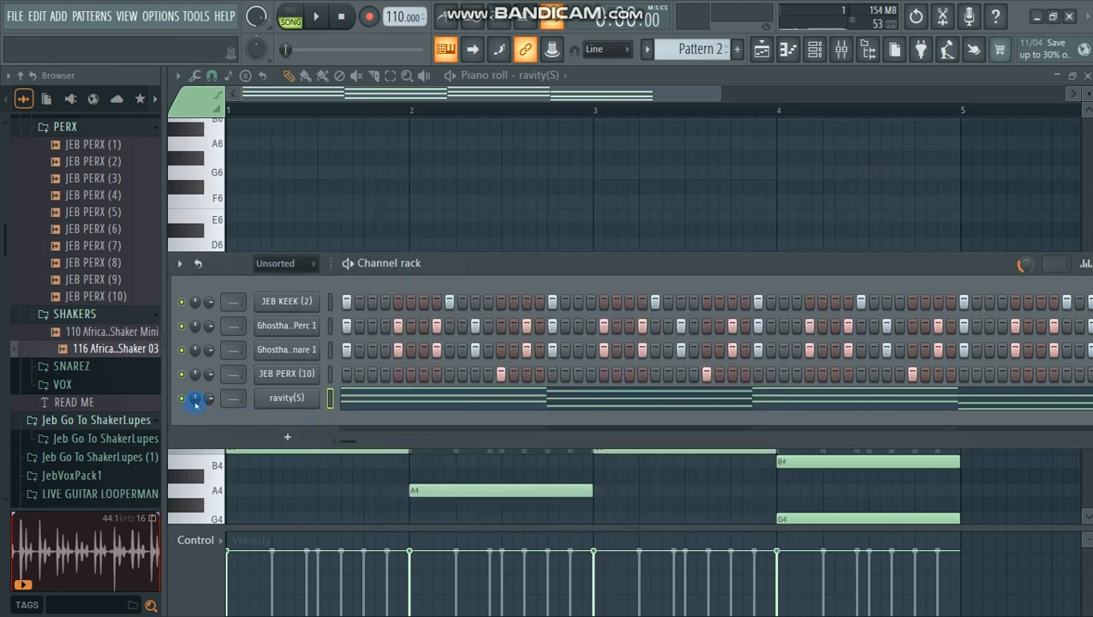
Step: Solo the ravity(S) channel and play the arrangement to hear its chords alone
right_click(188, 401)
click(244, 338)
key(space)
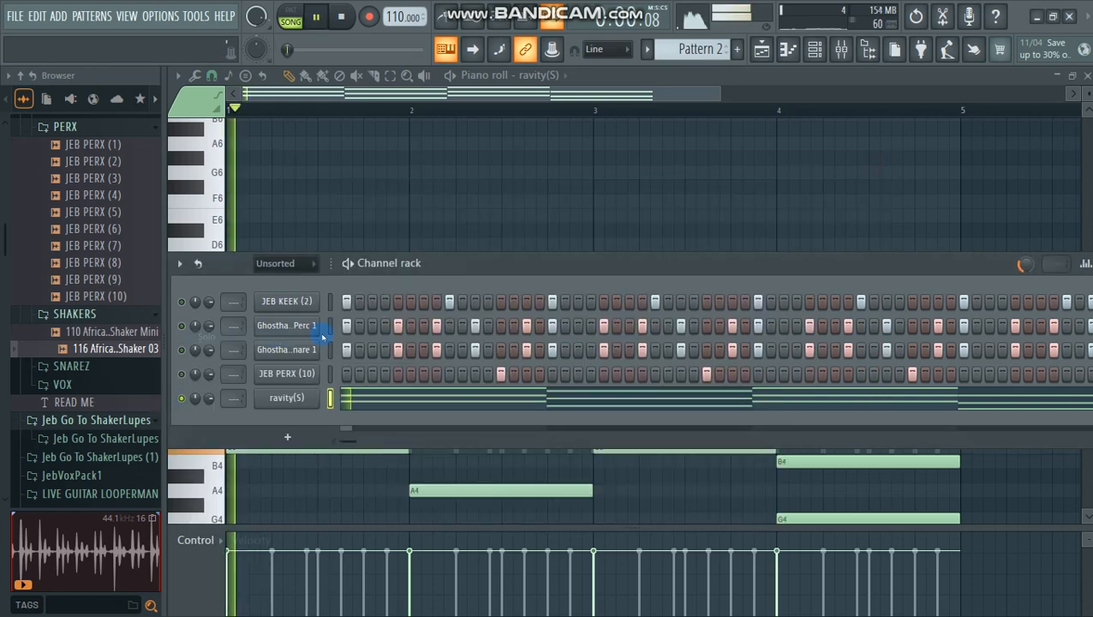
Step: Open the ravity(S) chords in the piano roll, stop playback and select every note
click(502, 393)
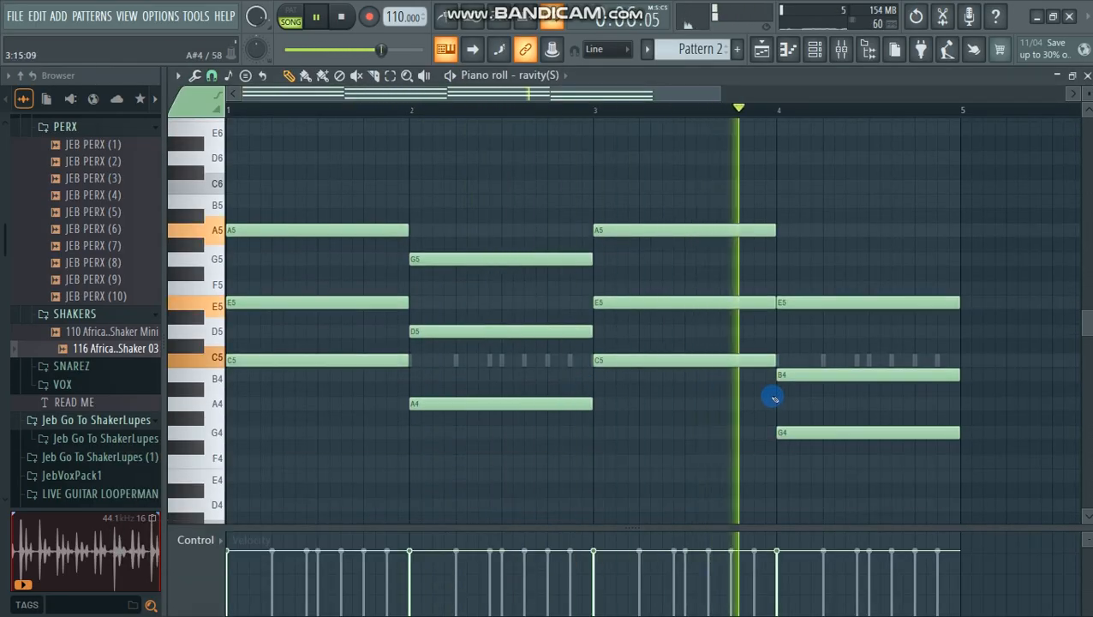
key(space)
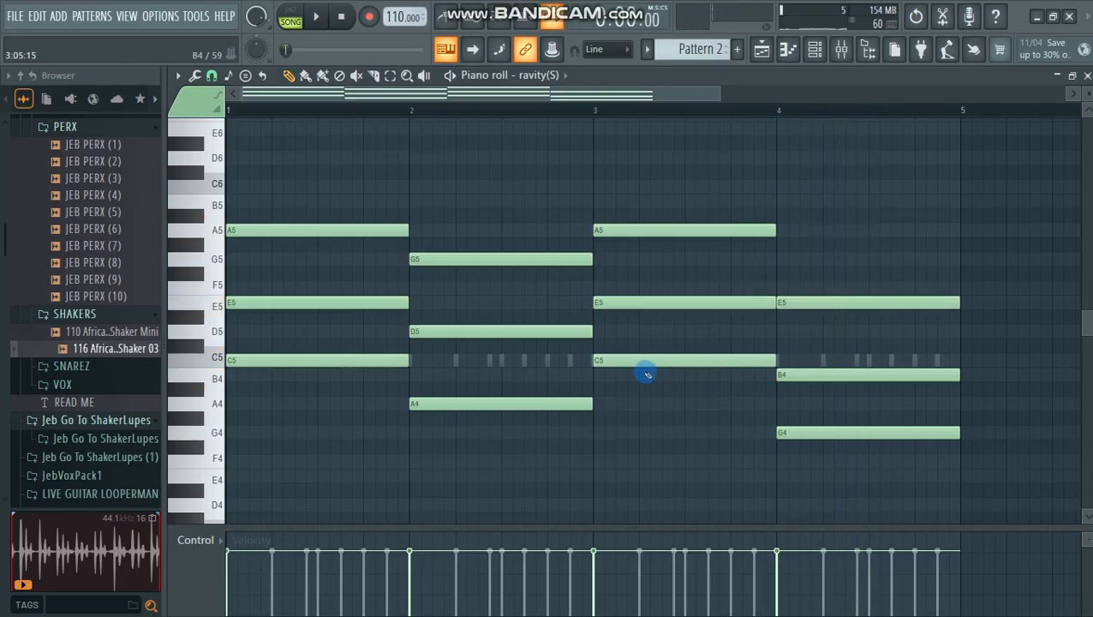
key(ctrl+a)
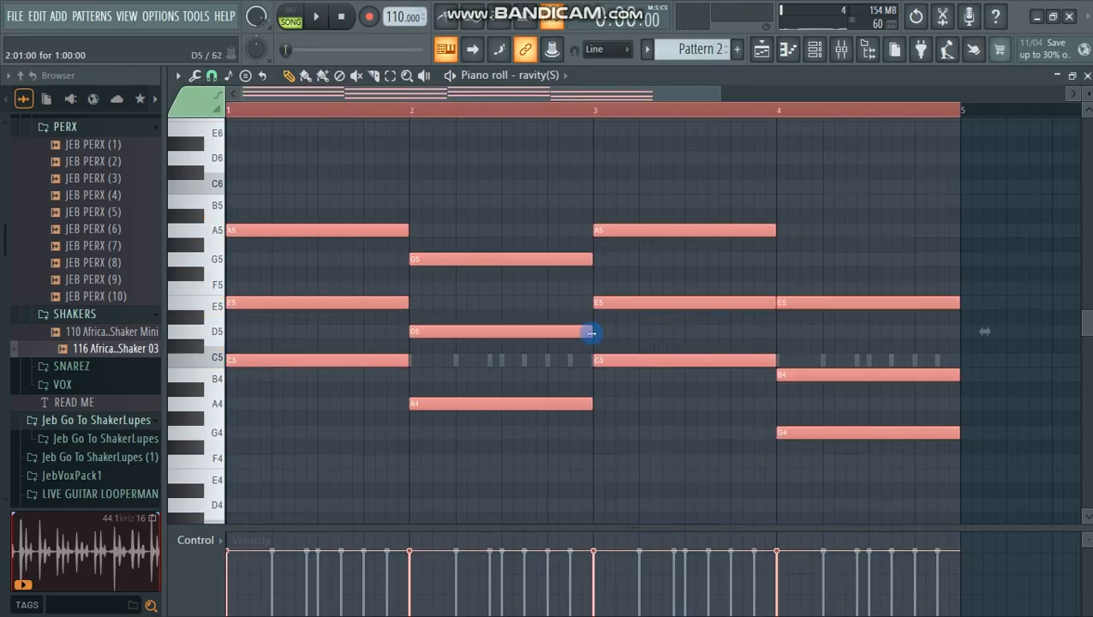
Step: Repeat the 110 African Shaker Mini clip at bar 3 of Track 3 in the playlist
key(F5)
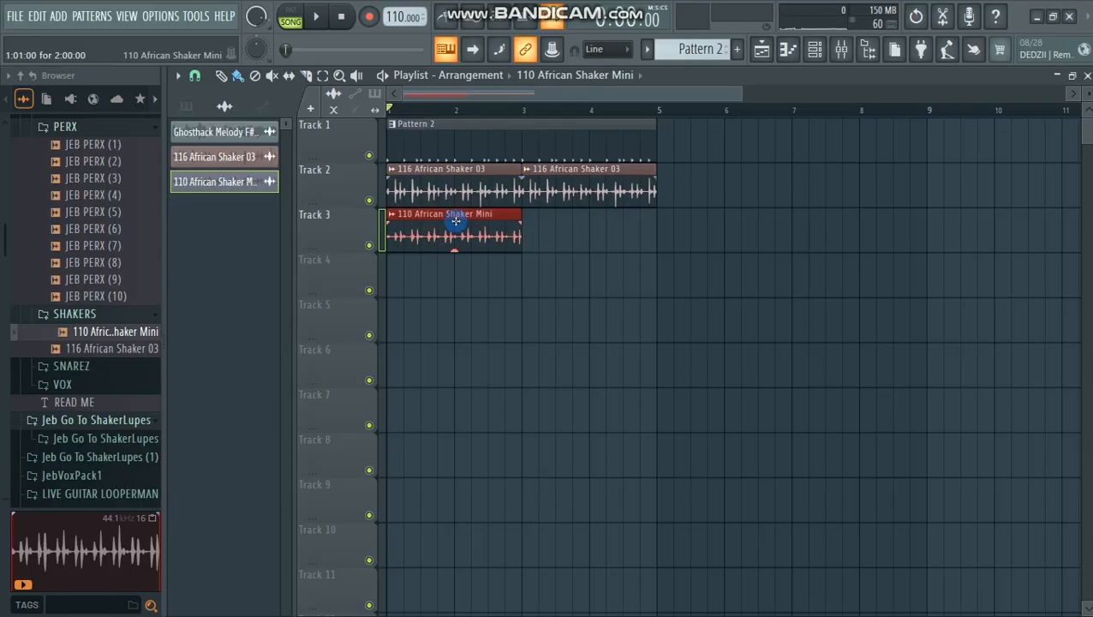
key(ctrl+b)
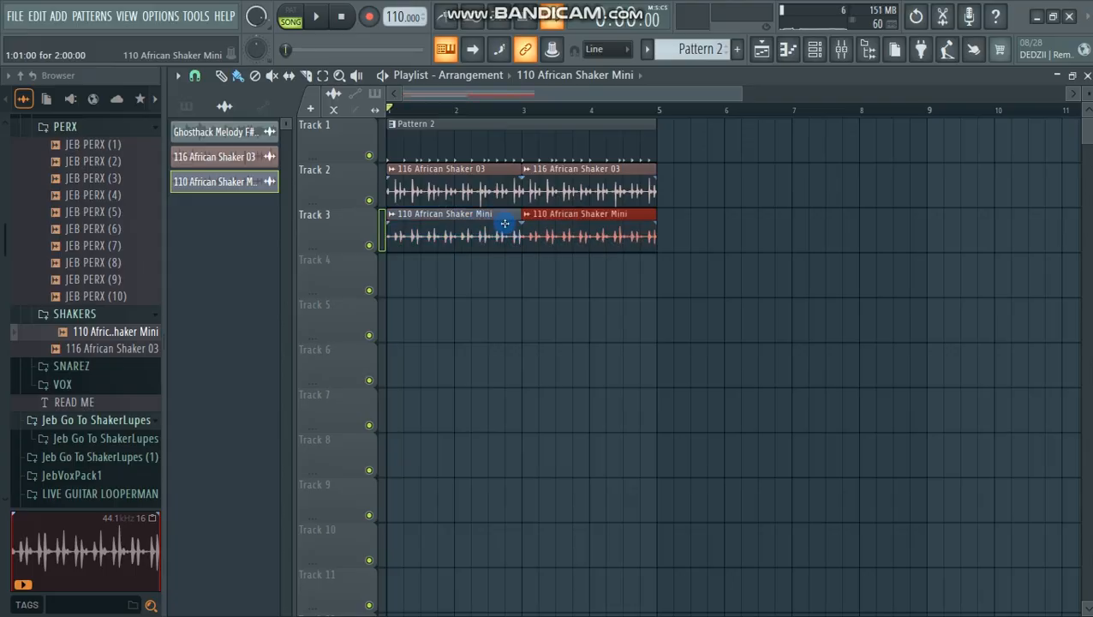
click(673, 246)
right_click(702, 246)
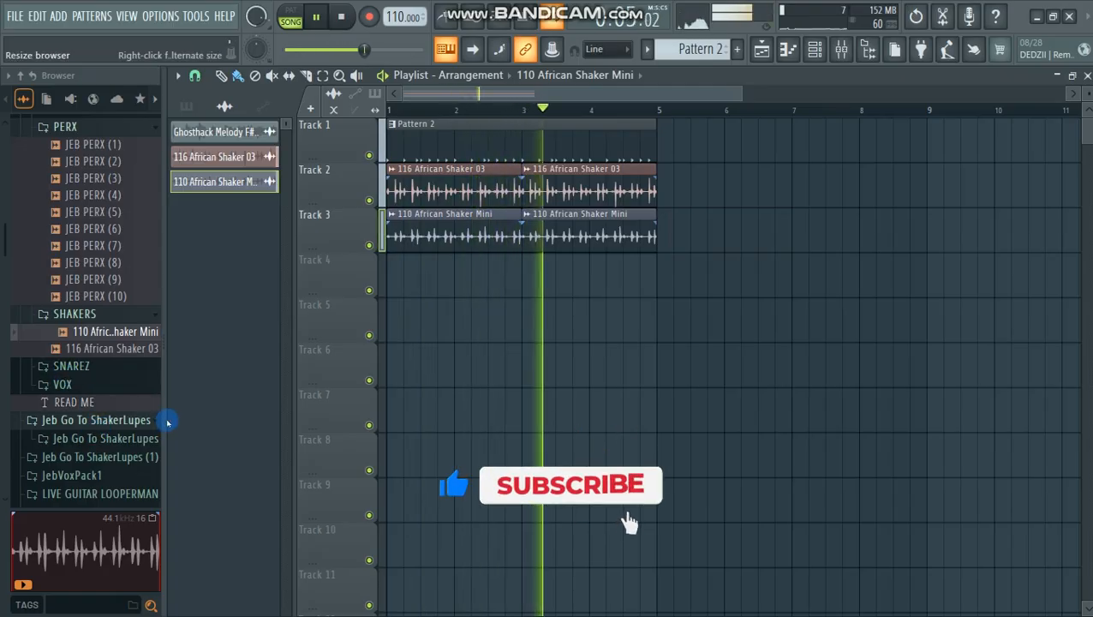
Step: Stop playback and audition the kick samples in the JEB AFROSWING KEET pack's KEEKS folder, up to JEB KEEK (5)
scroll(101, 412, down, 4)
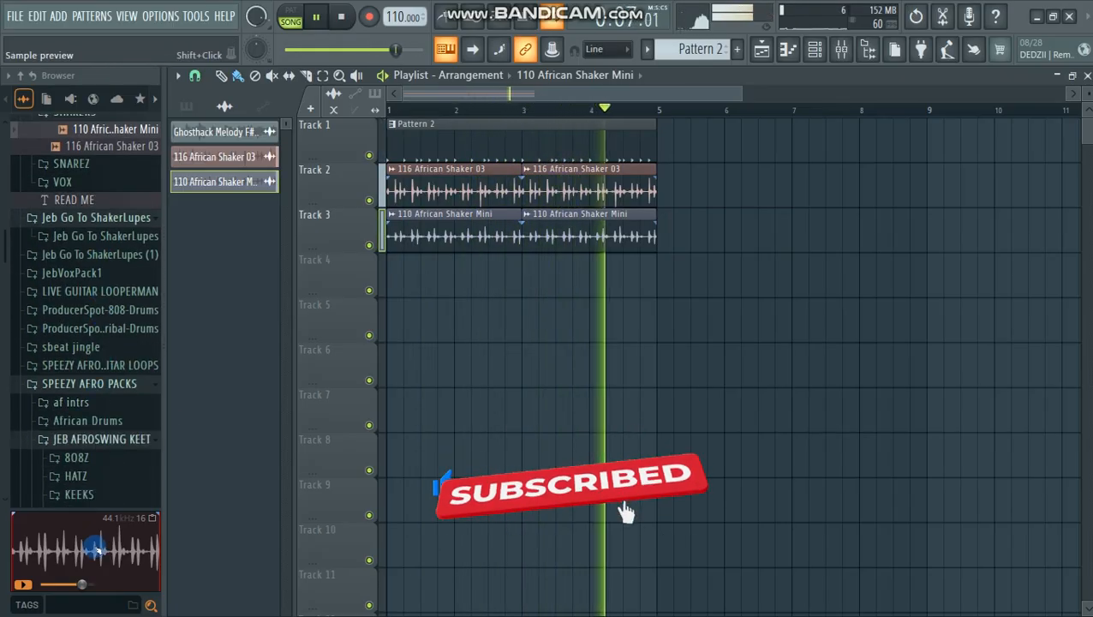
scroll(90, 459, down, 3)
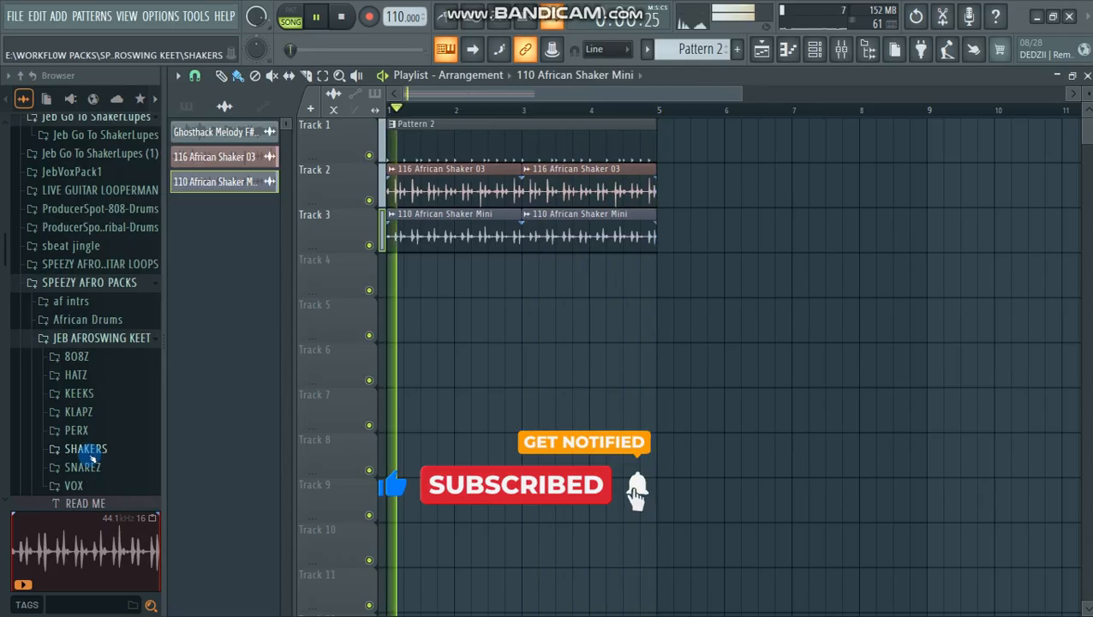
key(space)
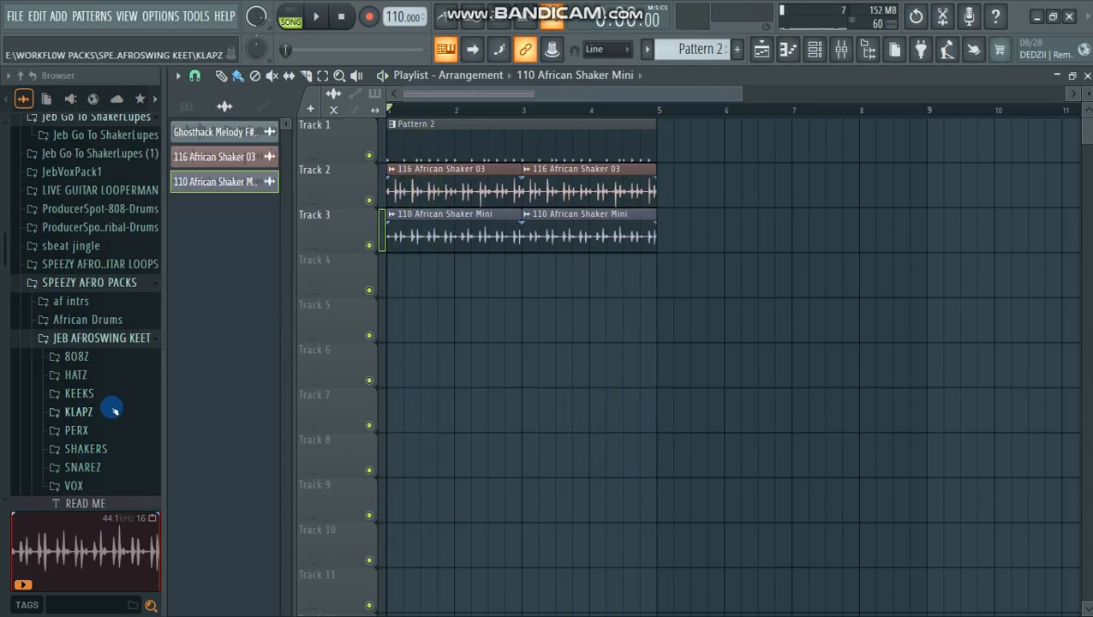
click(79, 392)
click(90, 388)
click(98, 402)
click(101, 470)
click(109, 418)
click(107, 434)
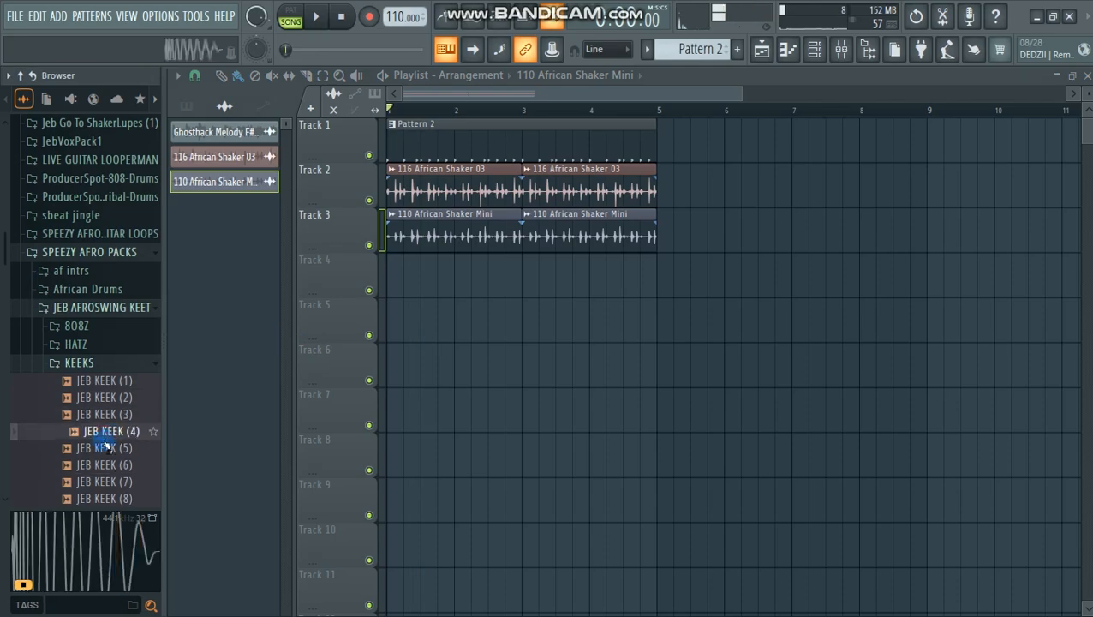
click(102, 448)
Step: Select the Pattern 2 clip on Track 1 and bring up its instrument channels in the channel rack
click(814, 49)
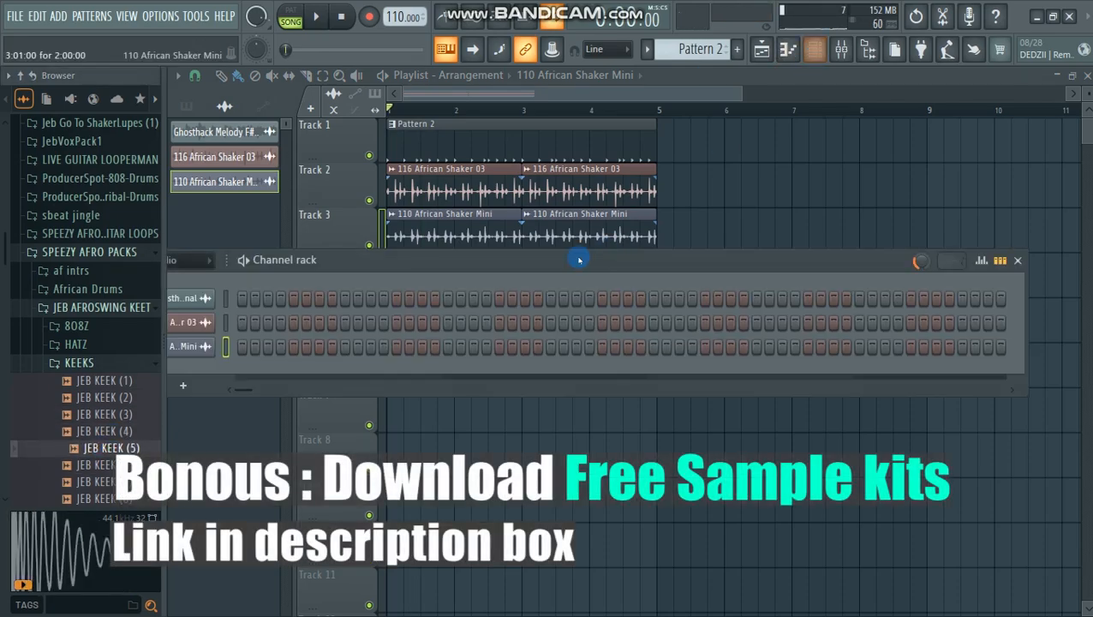
click(470, 137)
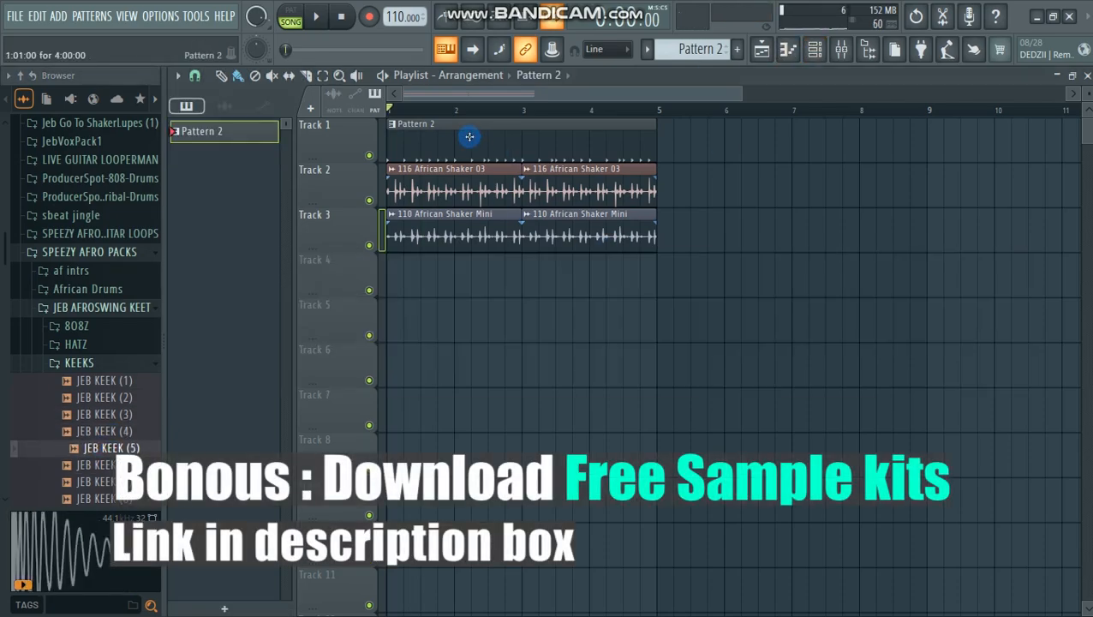
click(792, 63)
double_click(449, 126)
click(815, 49)
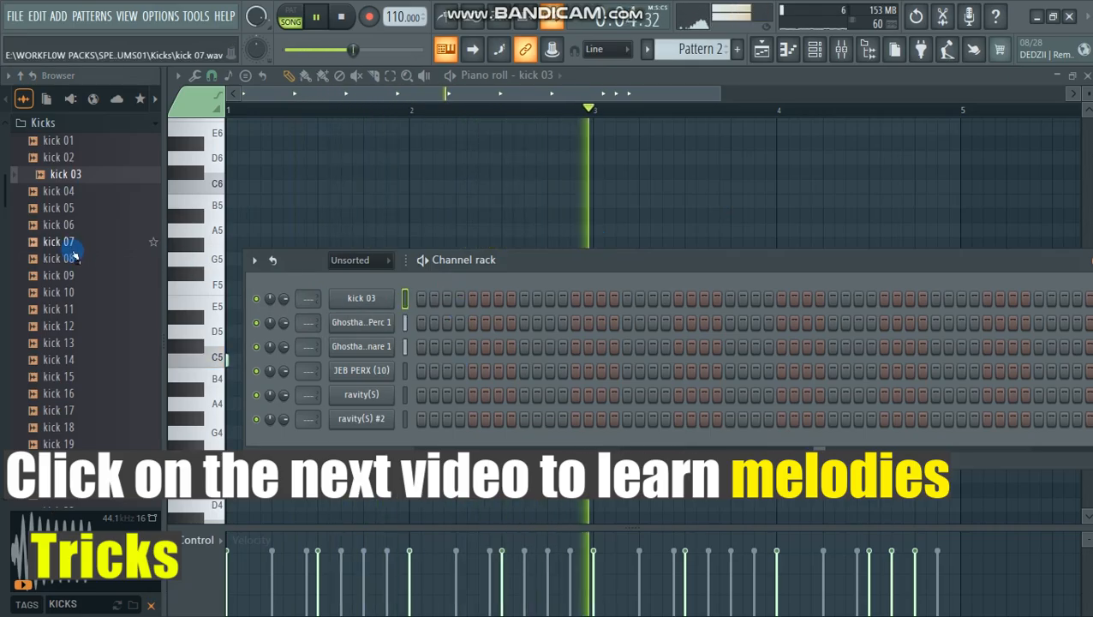
Step: Stop playback and audition kick 13 and kick 18 from the Kicks folder
key(space)
click(72, 344)
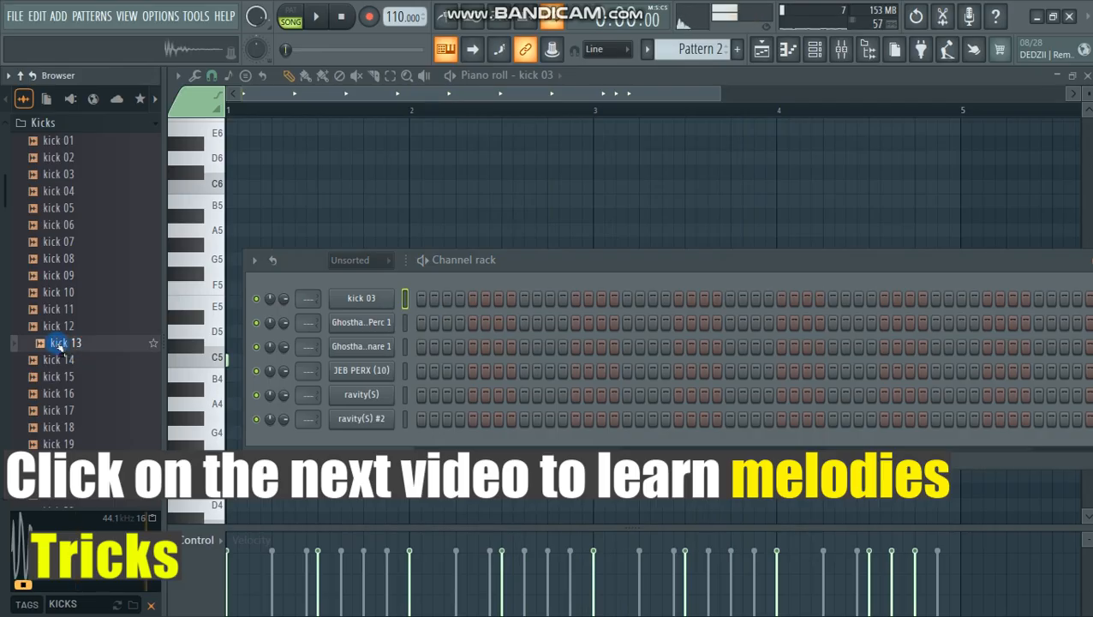
click(54, 426)
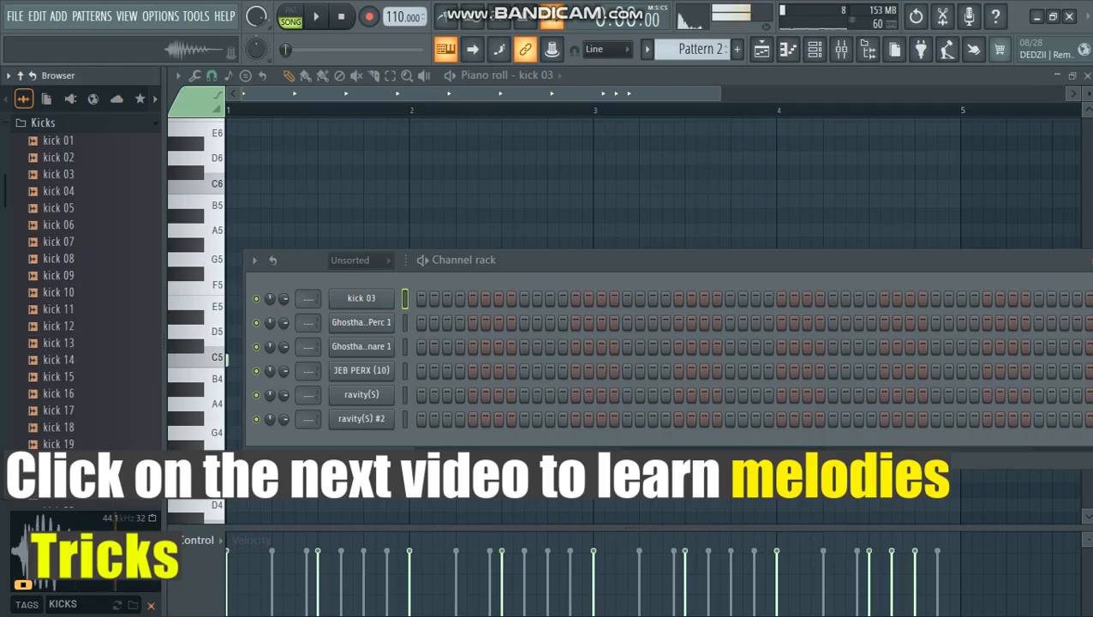